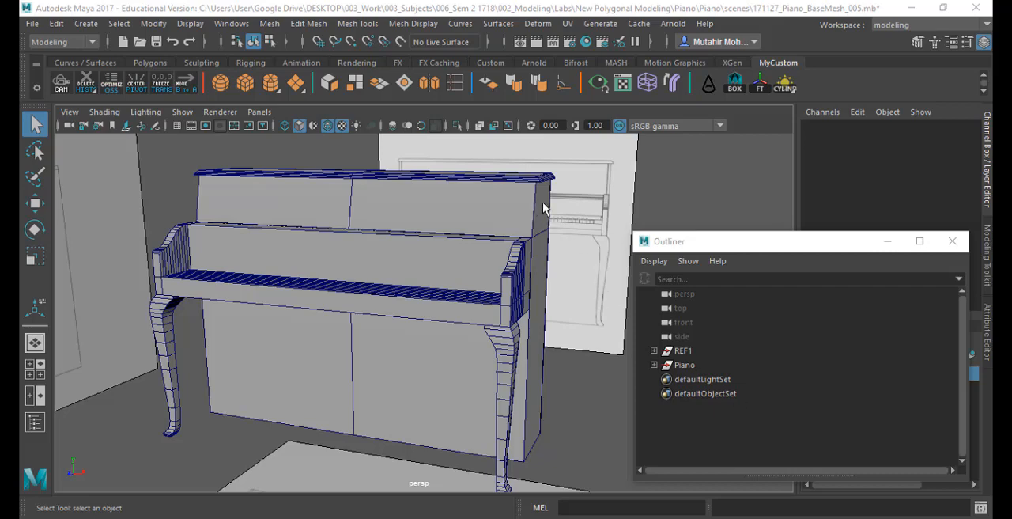
- Examine the joint between the lid and the piano's back body up close from several angles
right_drag(537, 204, 546, 69)
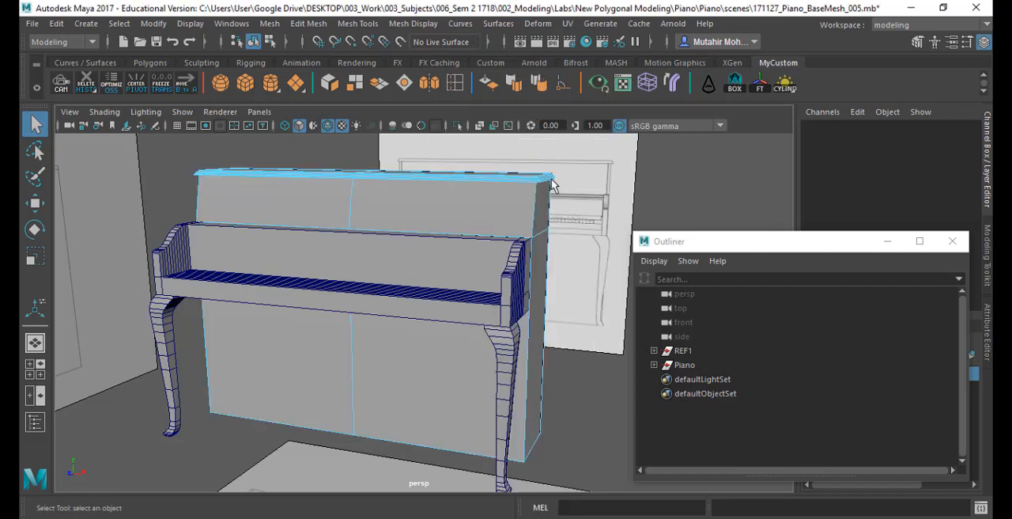
click(537, 208)
key(f)
alt+drag(535, 288, 425, 262)
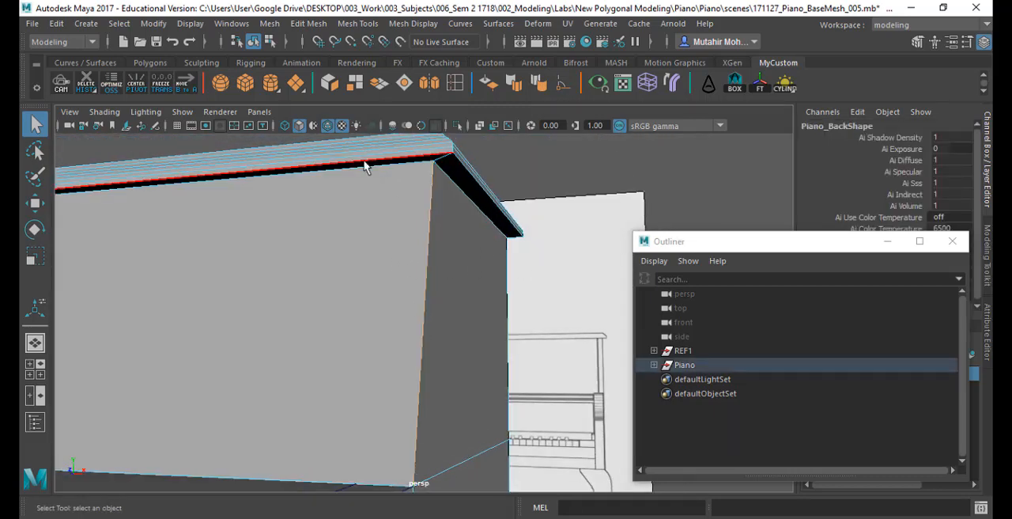
click(528, 248)
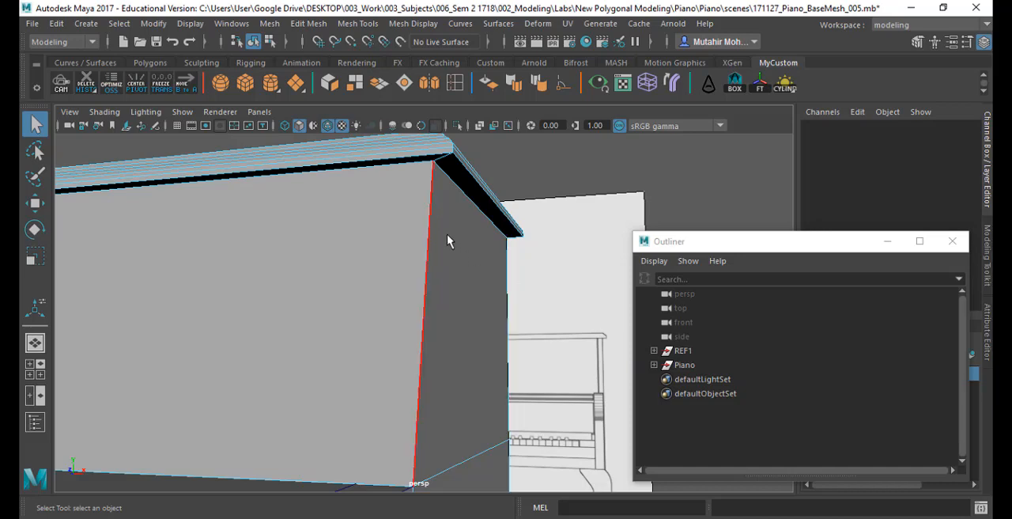
right_drag(453, 188, 533, 93)
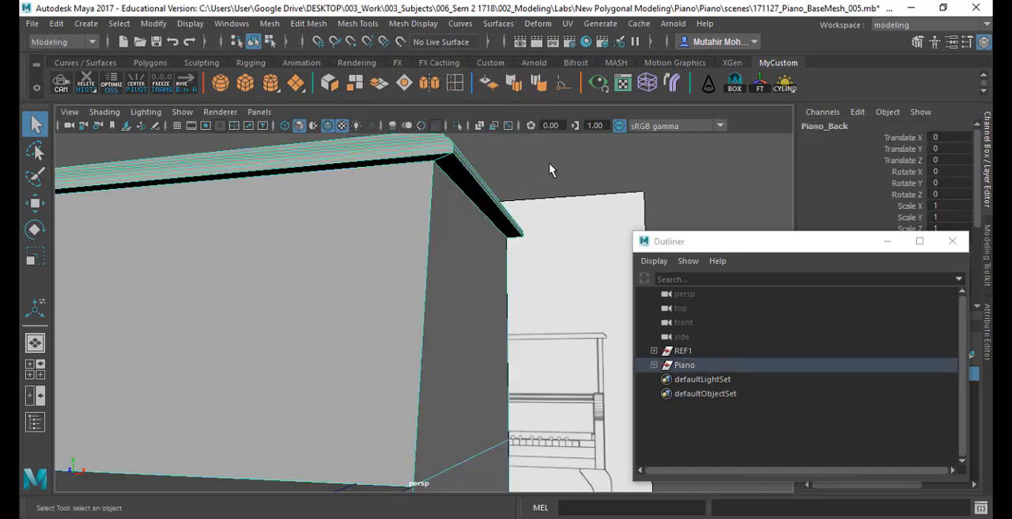
click(549, 167)
alt+drag(499, 266, 451, 277)
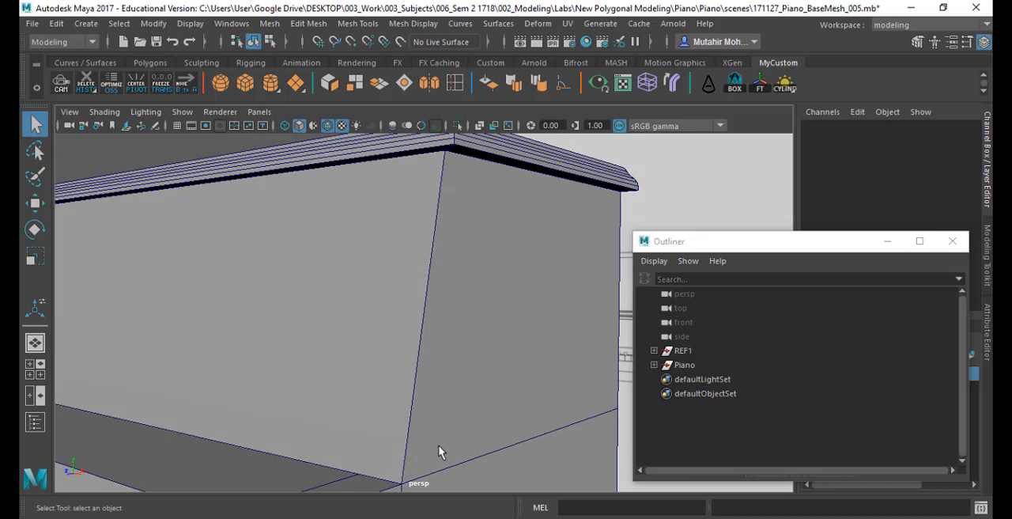
alt+right_drag(438, 446, 432, 295)
alt+middle_drag(420, 331, 460, 257)
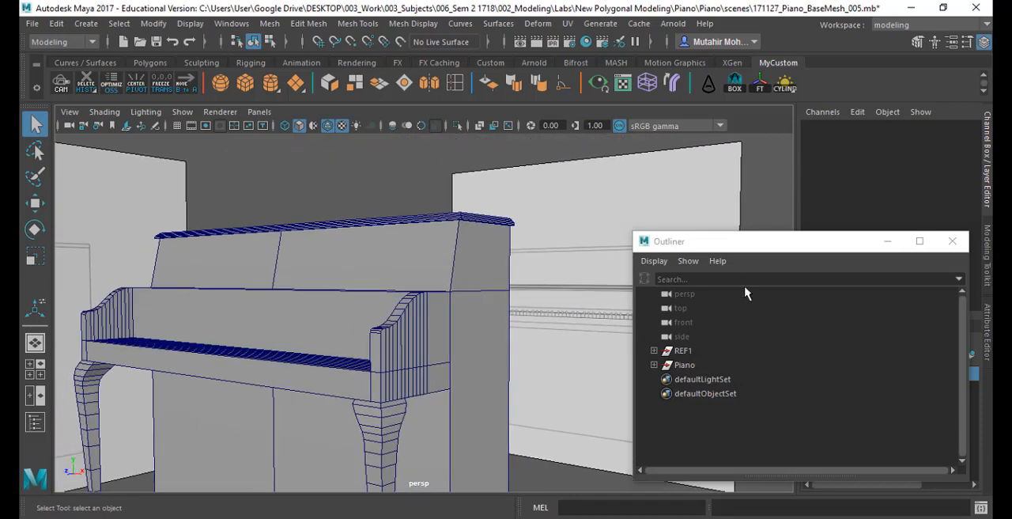
- Inspect the piano's front piece, and select the whole Piano group in the Outliner
drag(827, 245, 667, 165)
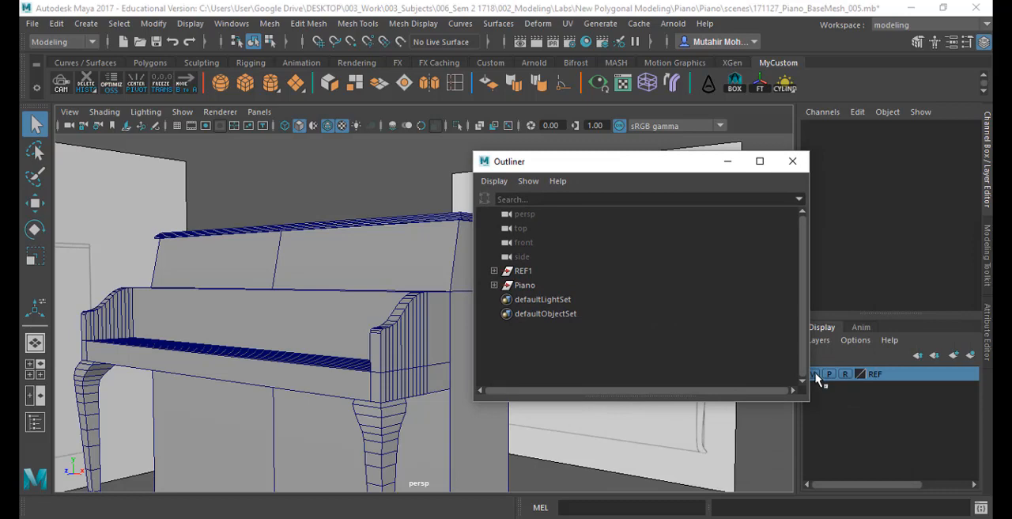
drag(609, 167, 719, 172)
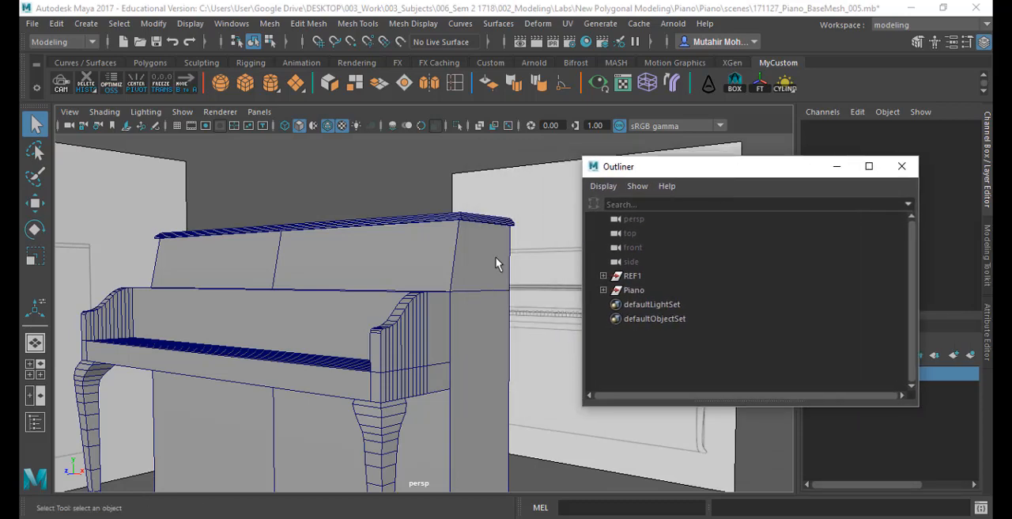
alt+drag(419, 336, 473, 359)
click(438, 343)
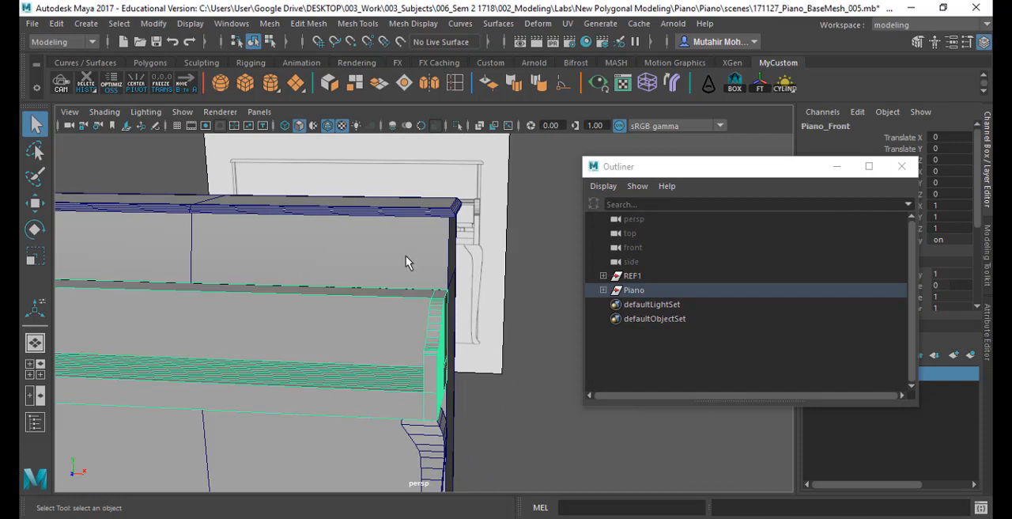
alt+middle_drag(461, 419, 445, 362)
alt+right_drag(445, 361, 395, 343)
alt+drag(395, 344, 370, 347)
drag(684, 166, 614, 152)
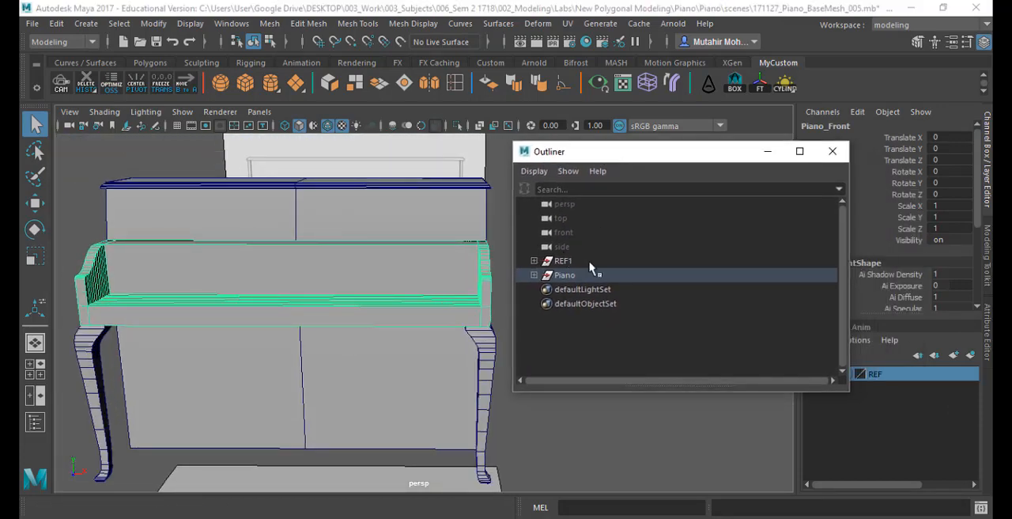
click(565, 277)
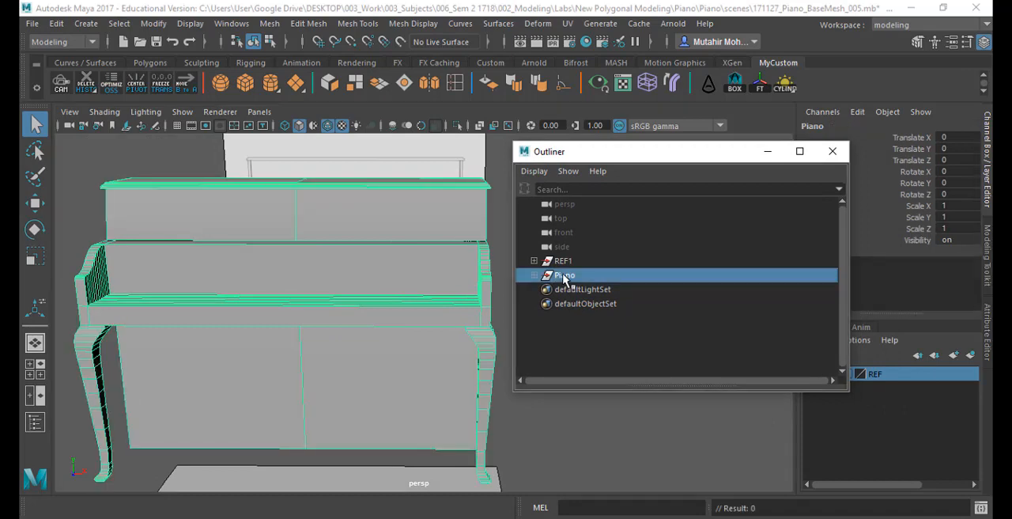
alt+right_drag(452, 414, 449, 383)
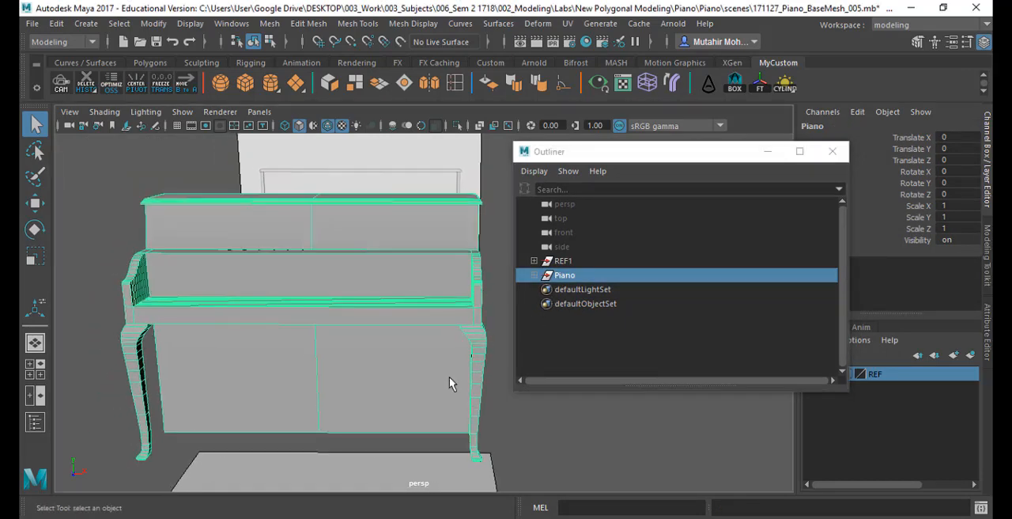
alt+drag(299, 335, 312, 329)
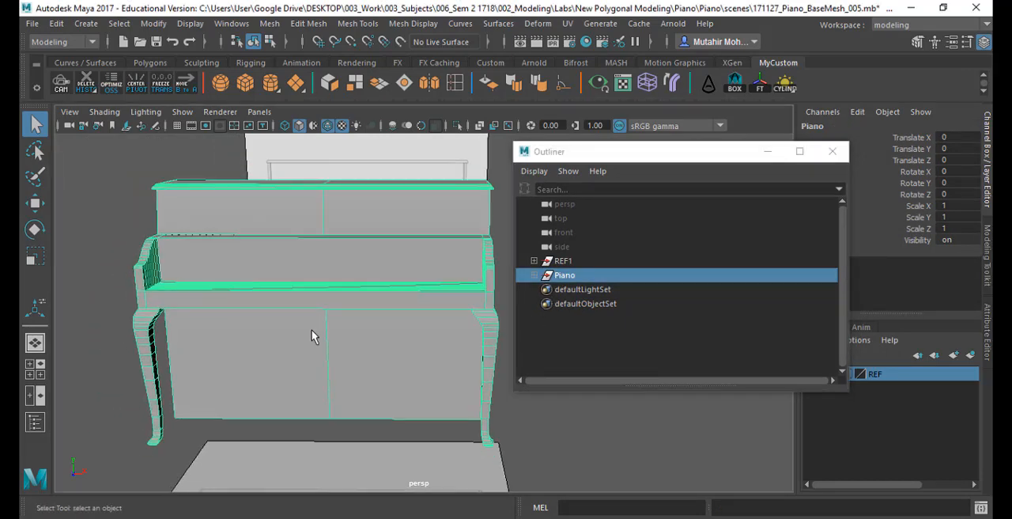
- Save the scene as 171127_Piano_BaseMesh_006, replacing the existing file of that name
click(31, 23)
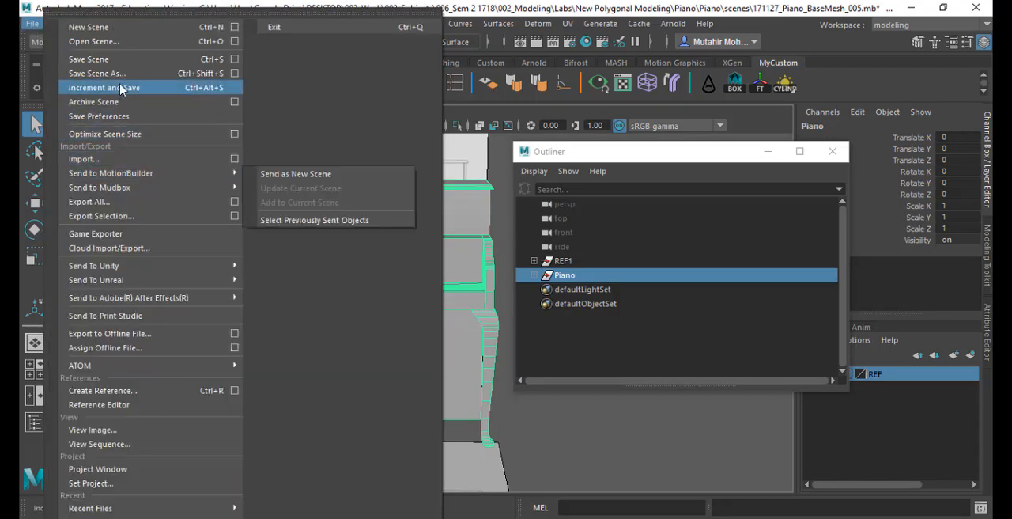
click(96, 72)
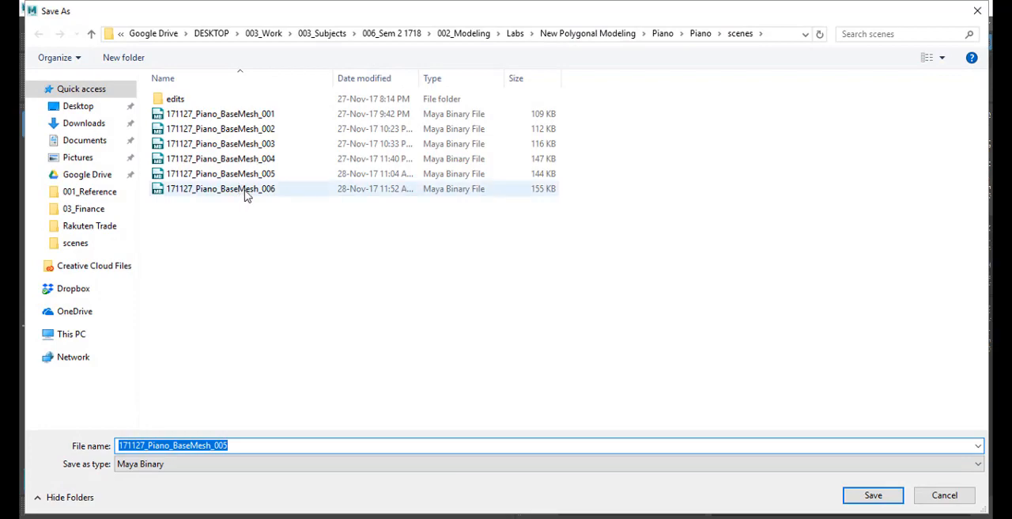
double_click(237, 190)
click(541, 270)
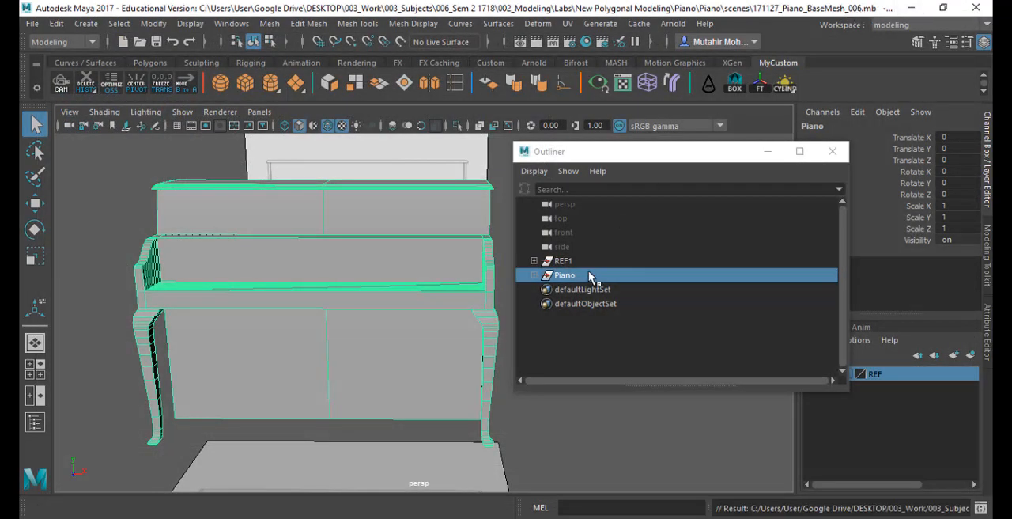
- Hide the piano's front piece together with its left and right legs
alt+drag(437, 323, 413, 334)
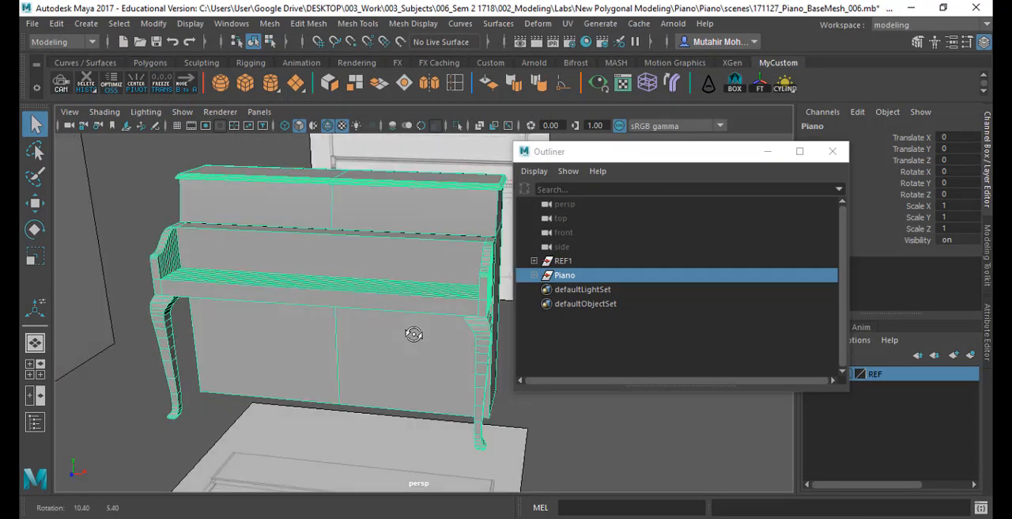
click(492, 295)
alt+drag(479, 369, 386, 357)
click(241, 337)
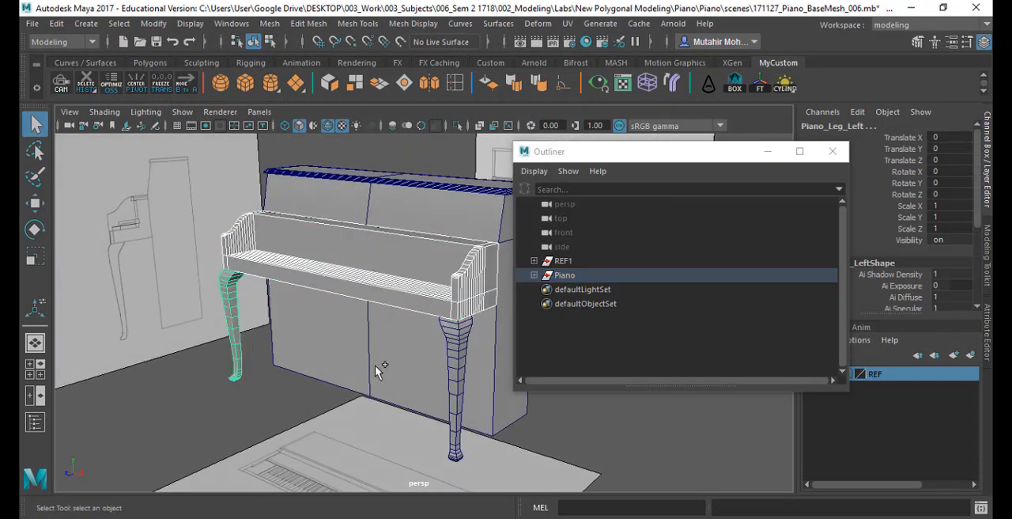
click(458, 372)
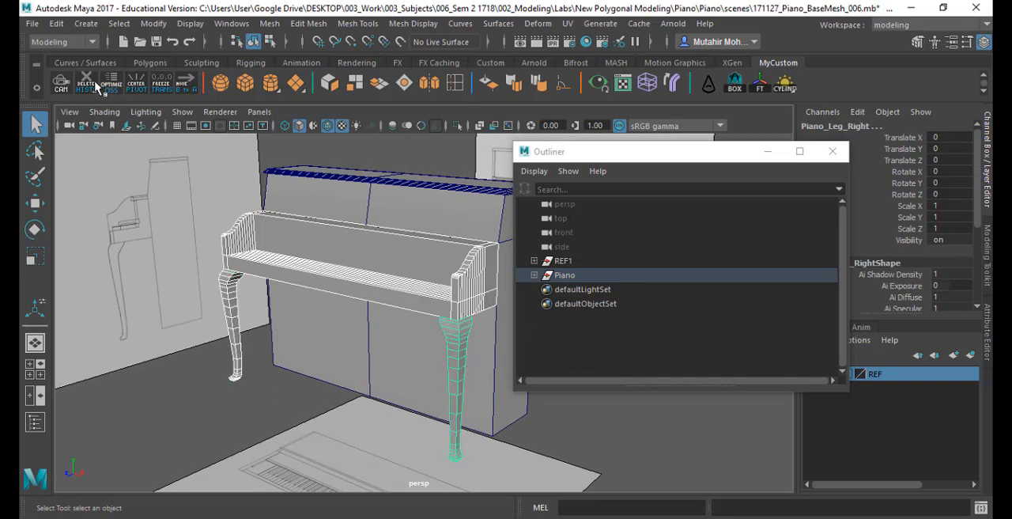
key(ctrl+h)
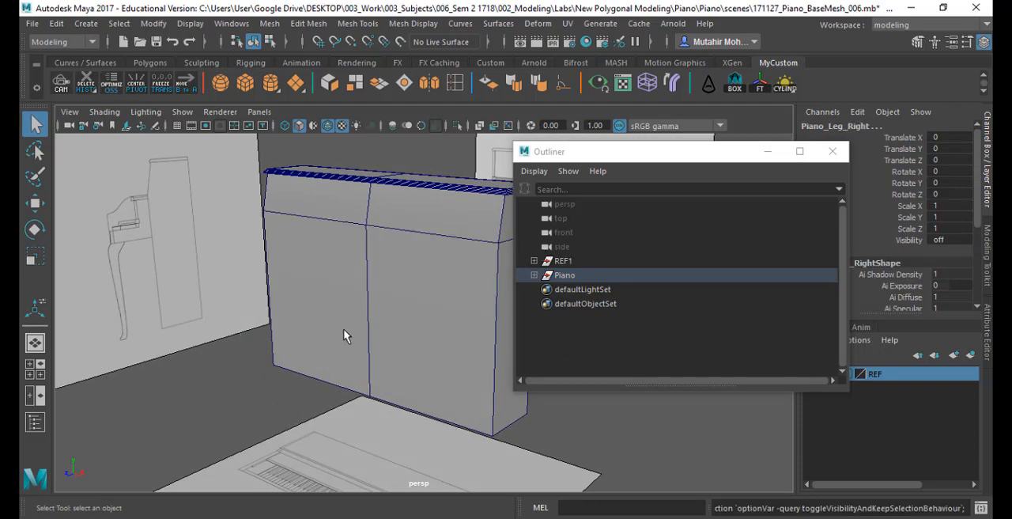
- Examine the remaining back body in the front and perspective views, with the Outliner moved out of the way
alt+right_drag(345, 339, 425, 329)
key(space)
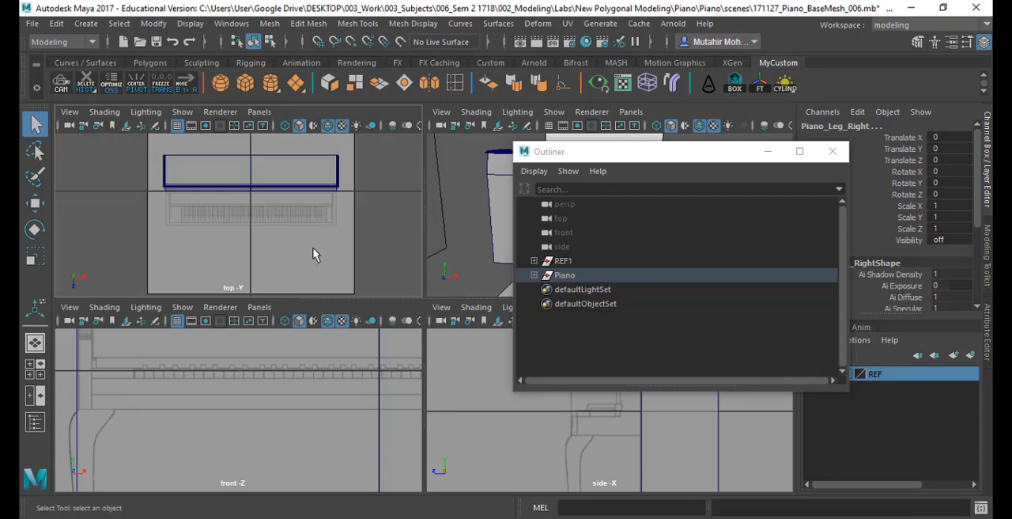
key(space)
alt+middle_drag(334, 286, 258, 423)
alt+right_drag(415, 367, 346, 338)
alt+middle_drag(302, 338, 166, 346)
key(space)
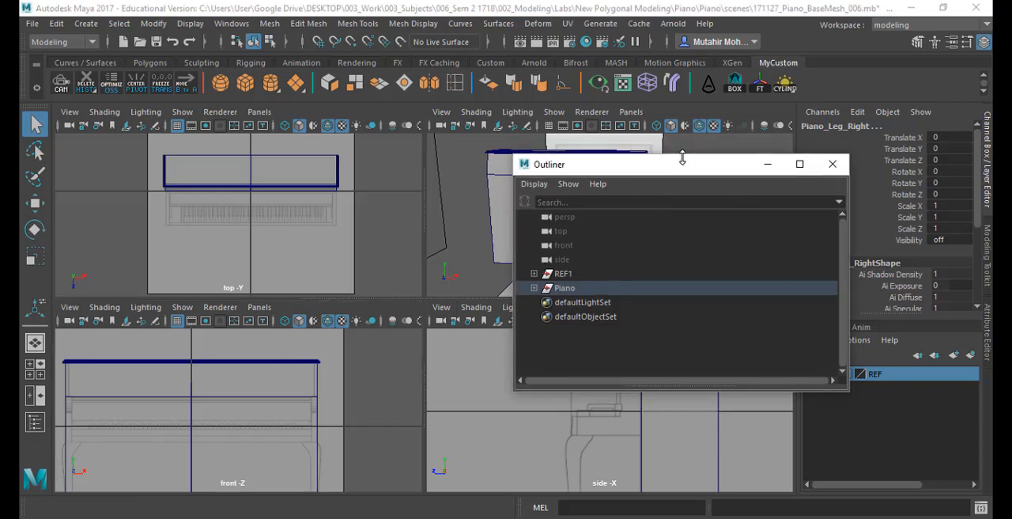
drag(683, 154, 871, 243)
key(space)
alt+drag(445, 274, 414, 292)
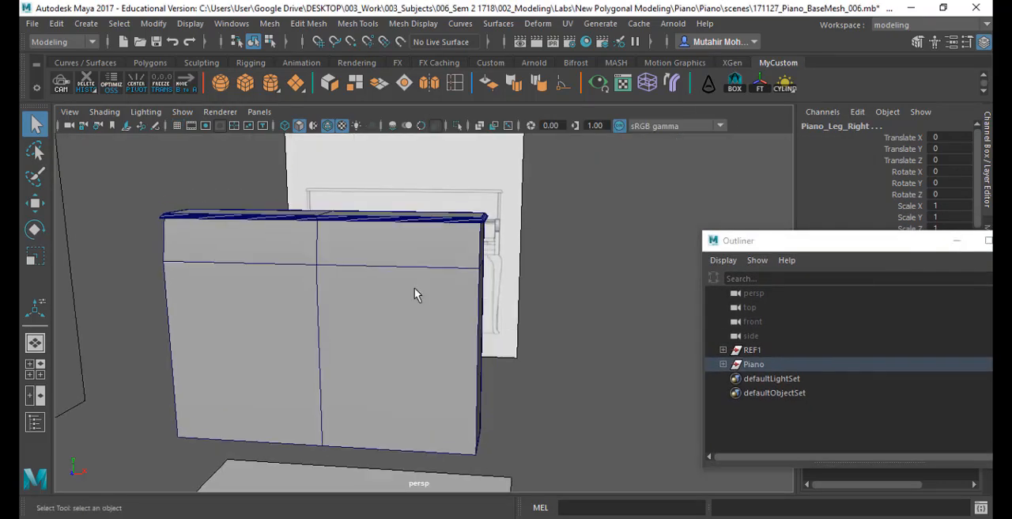
right_drag(415, 108, 420, 151)
alt+drag(353, 298, 362, 273)
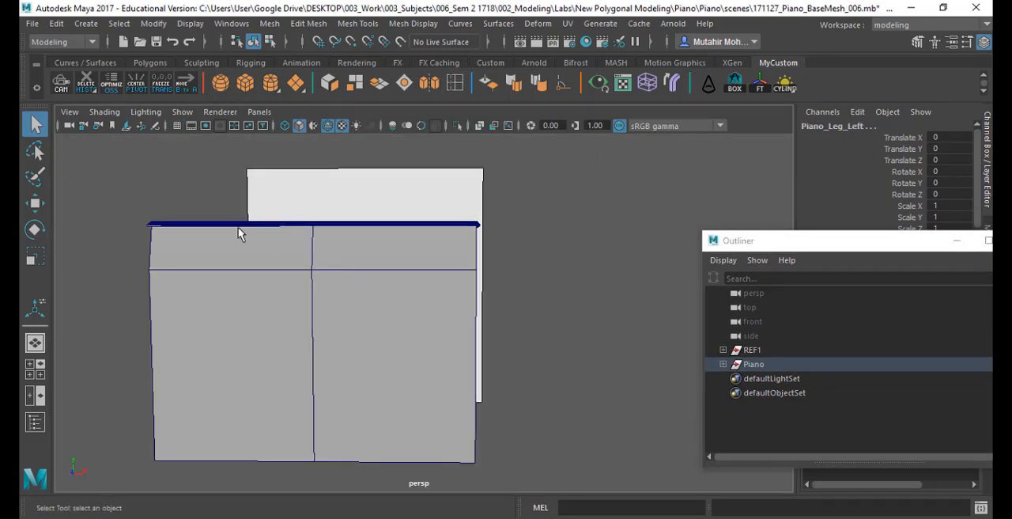
- Extract all the lid faces along the top of the back body as a separate mesh, working in wireframe display with the Outliner minimized
drag(120, 187, 497, 250)
alt+drag(411, 277, 424, 246)
right_drag(439, 196, 443, 149)
alt+drag(431, 215, 374, 239)
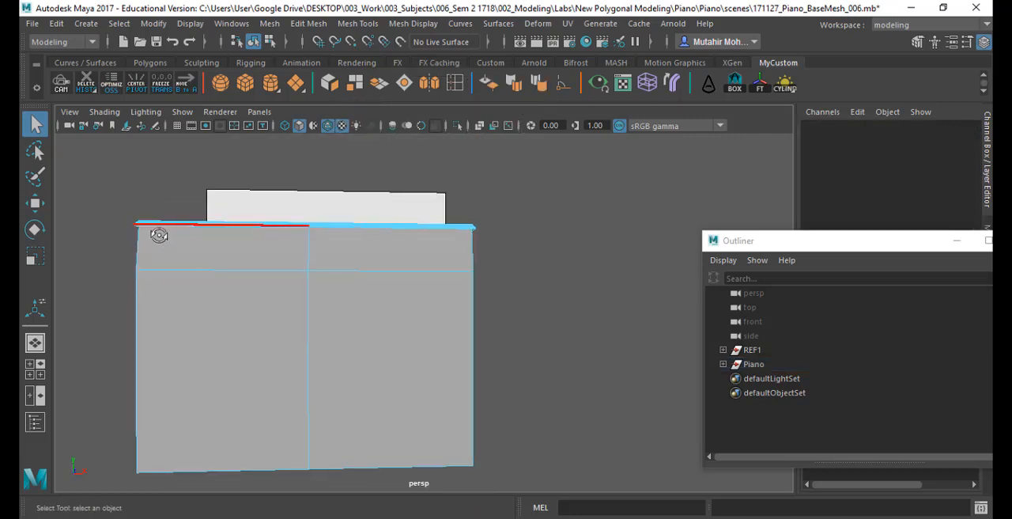
alt+drag(158, 235, 155, 240)
drag(101, 190, 583, 243)
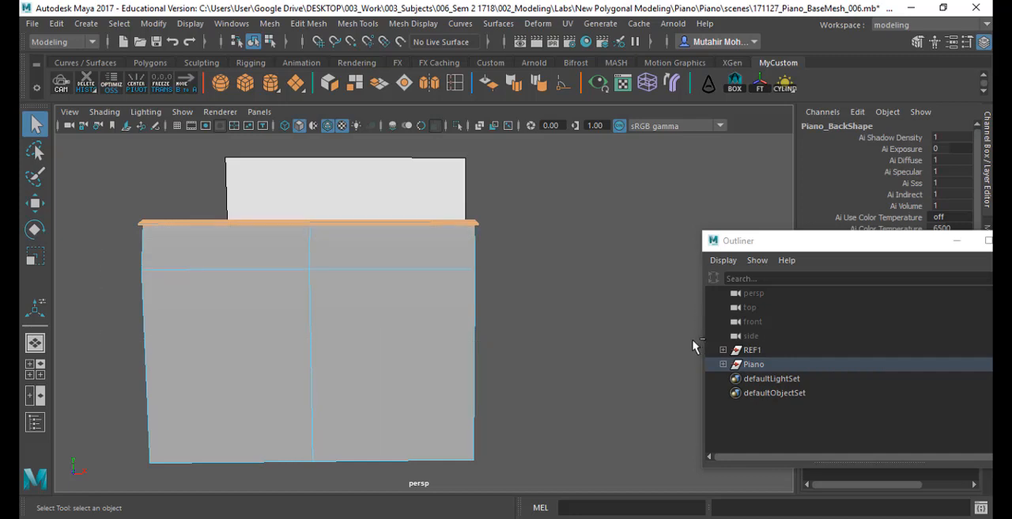
scroll(680, 340, up, 3)
key(4)
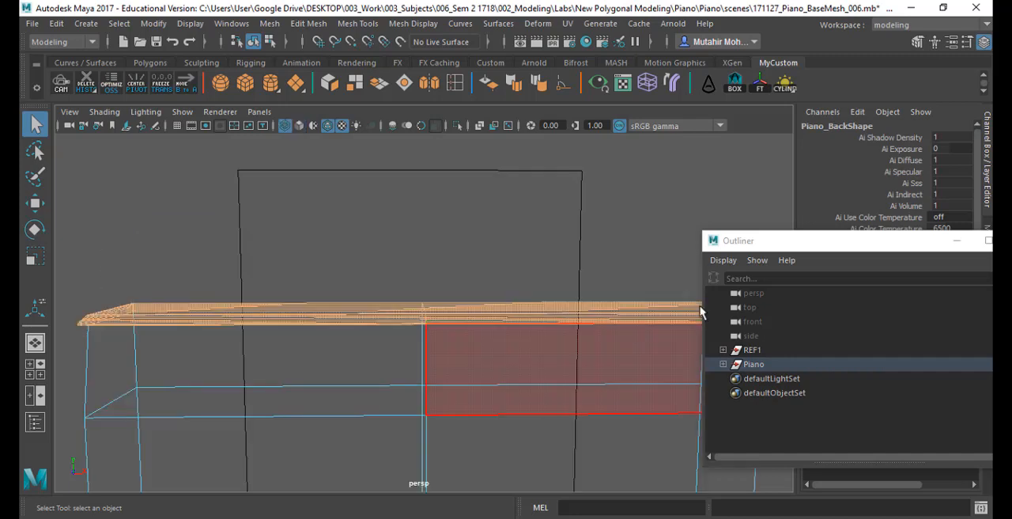
click(949, 245)
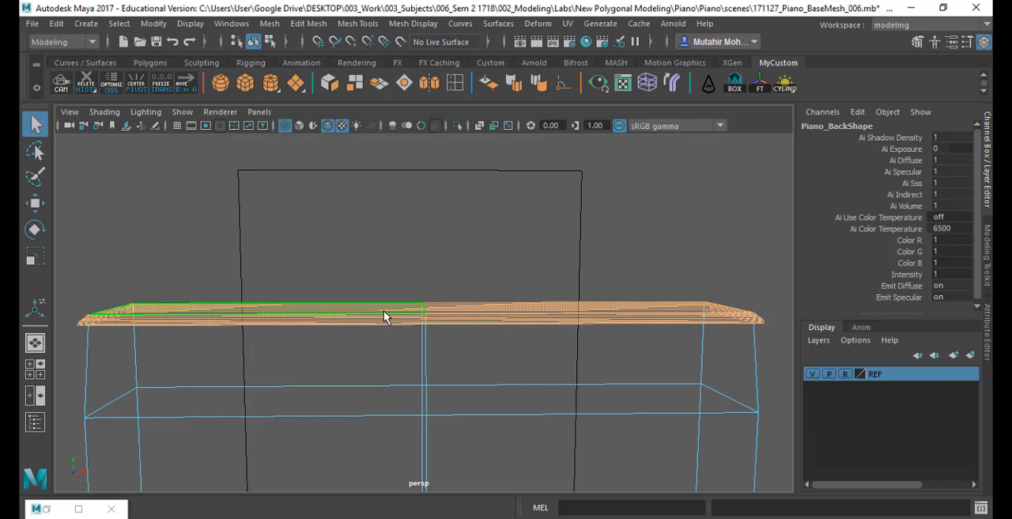
click(307, 23)
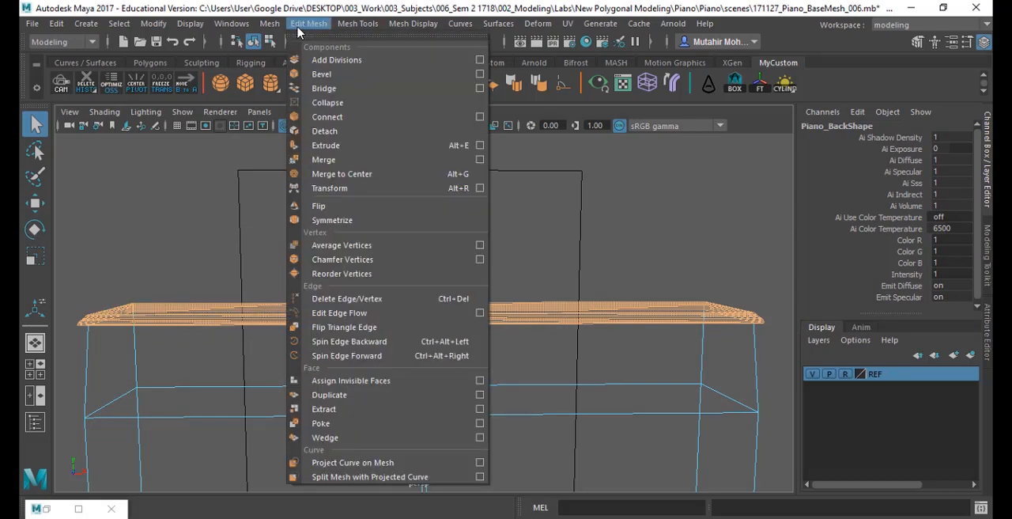
click(323, 409)
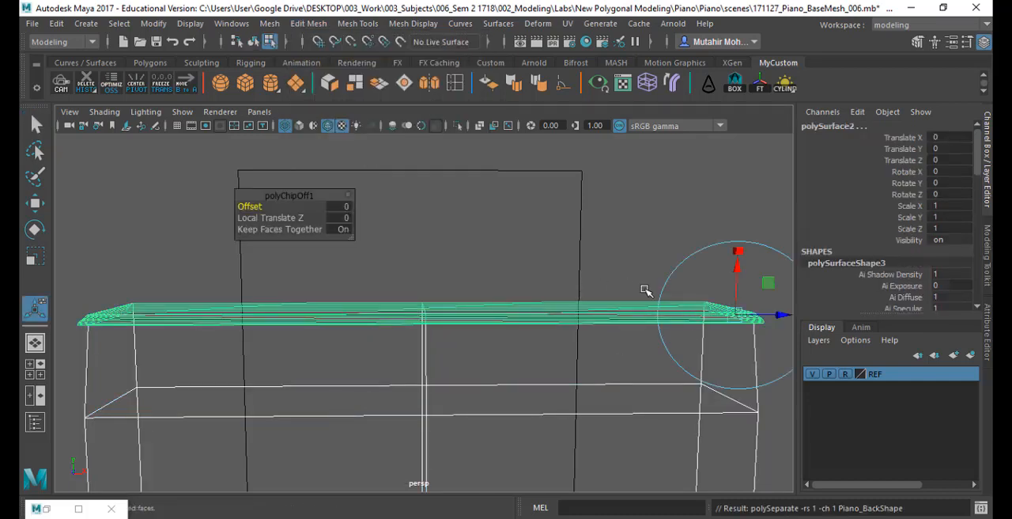
key(q)
click(654, 248)
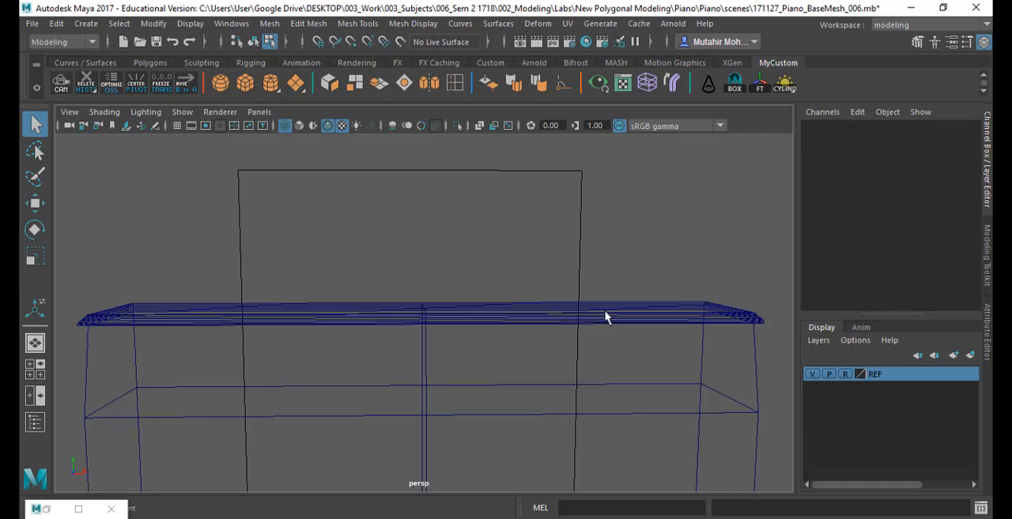
- Select the extracted lid mesh as an object and center its pivot
click(602, 318)
key(w)
right_drag(560, 313, 608, 96)
drag(640, 176, 695, 164)
click(610, 314)
alt+right_drag(597, 338, 548, 333)
alt+middle_drag(538, 380, 544, 358)
alt+drag(538, 373, 443, 409)
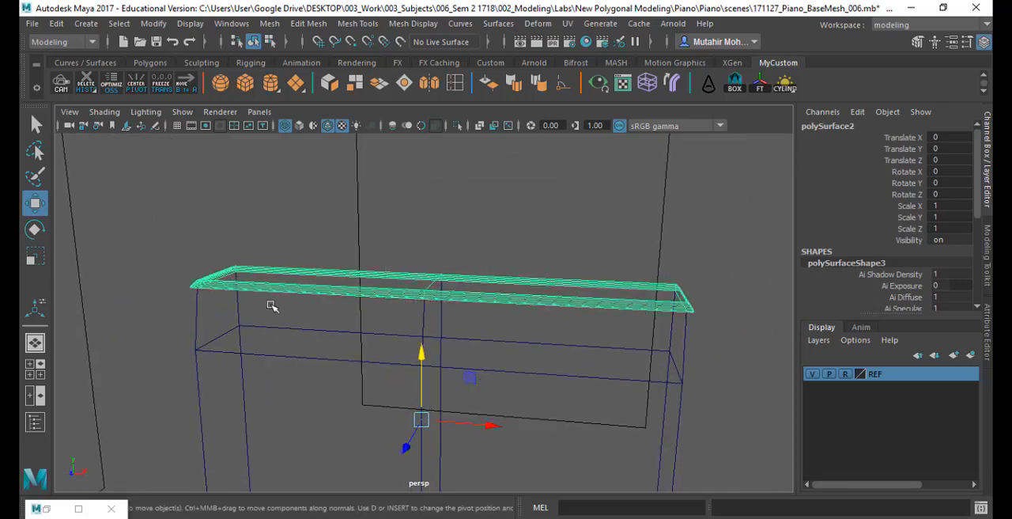
click(152, 24)
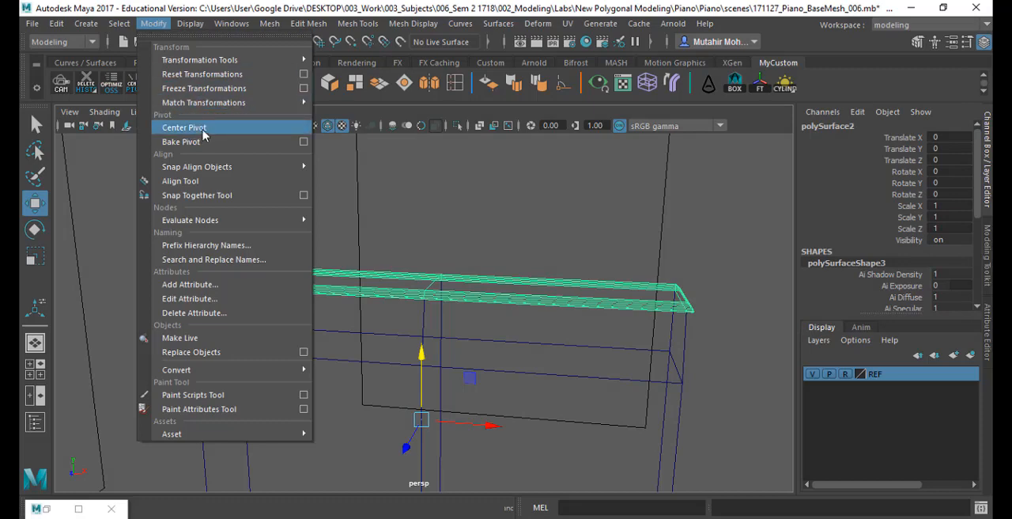
click(204, 131)
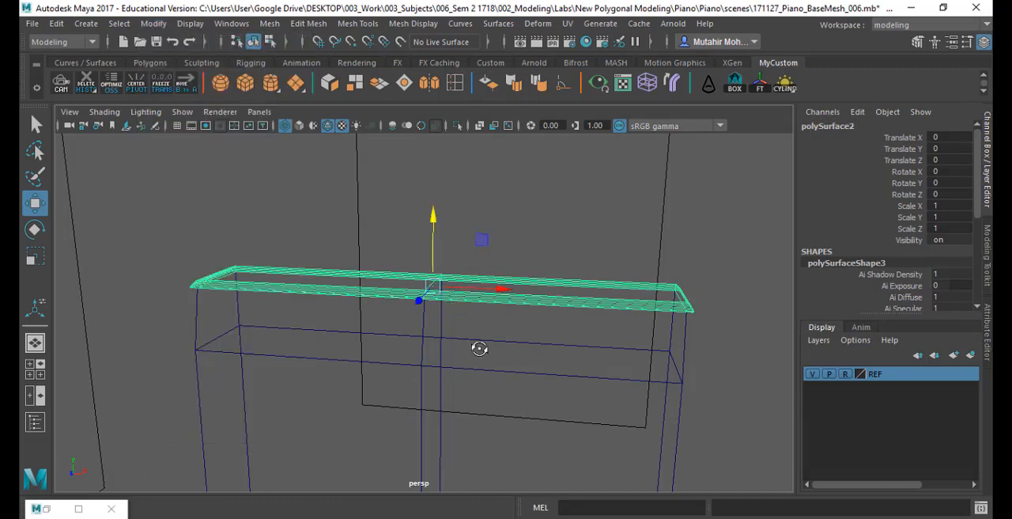
mouse_move(479, 349)
alt+mouse_down()
mouse_move(520, 341)
mouse_move(491, 346)
alt+mouse_up()
key(q)
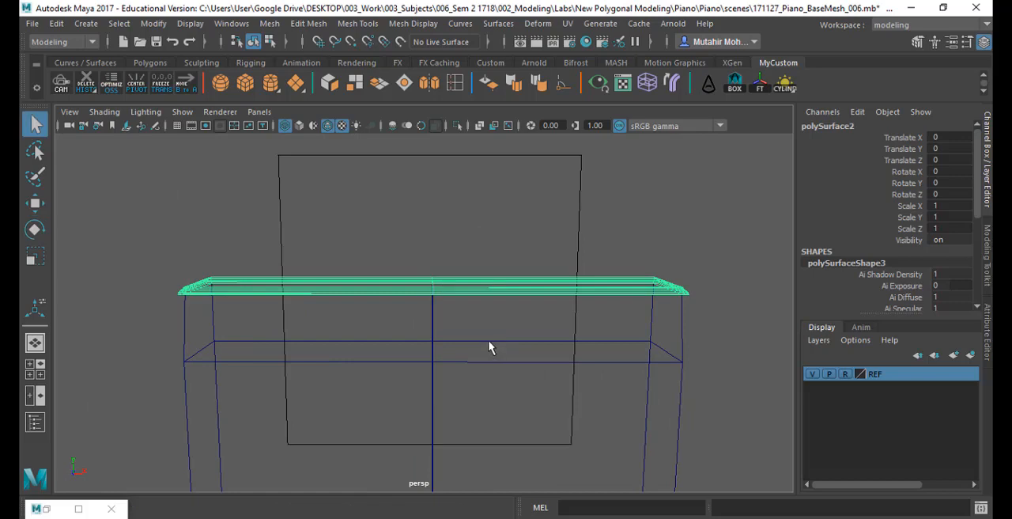
- Hide the extracted lid mesh and return the perspective view to shaded display
key(ctrl+h)
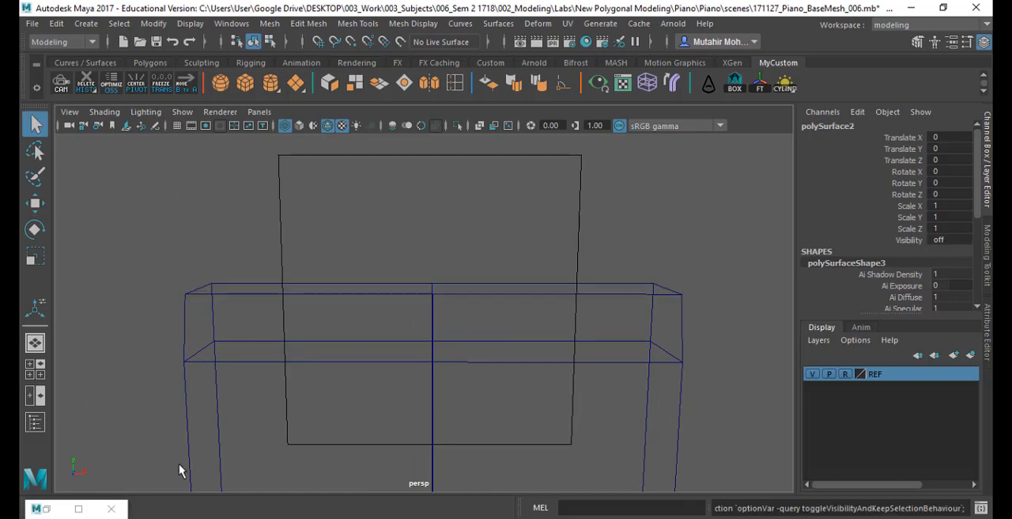
alt+drag(567, 273, 536, 314)
key(5)
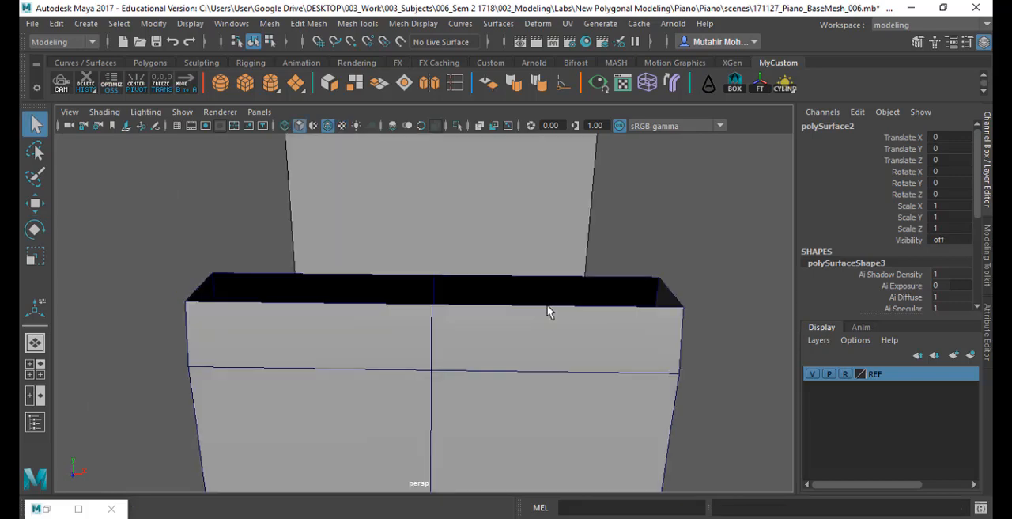
- Select all border edges around the back body's open top and close the opening with Fill Hole
click(578, 400)
mouse_move(578, 400)
alt+mouse_down()
mouse_move(379, 396)
mouse_move(466, 413)
mouse_move(461, 427)
mouse_move(590, 422)
mouse_move(540, 443)
mouse_move(511, 396)
mouse_move(466, 391)
mouse_move(566, 425)
alt+mouse_up()
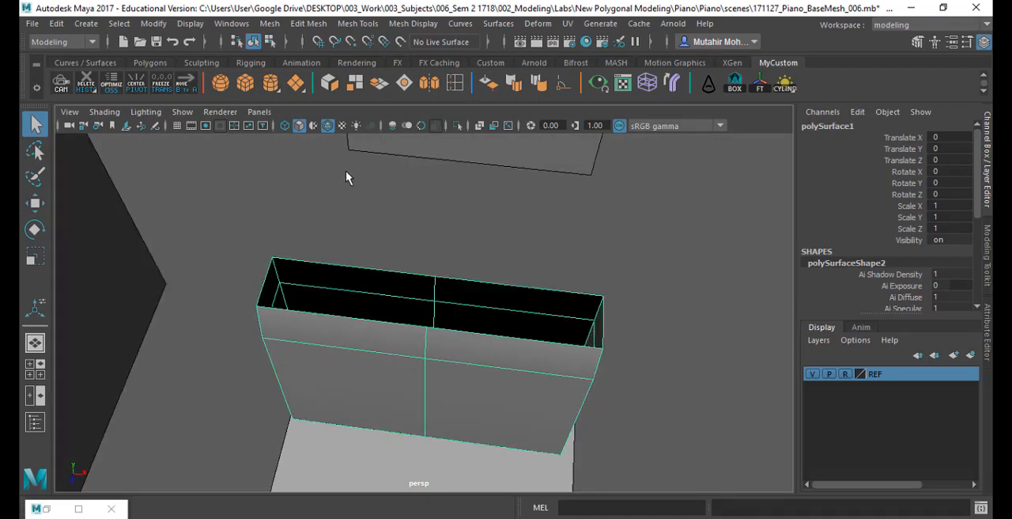
alt+drag(409, 337, 443, 316)
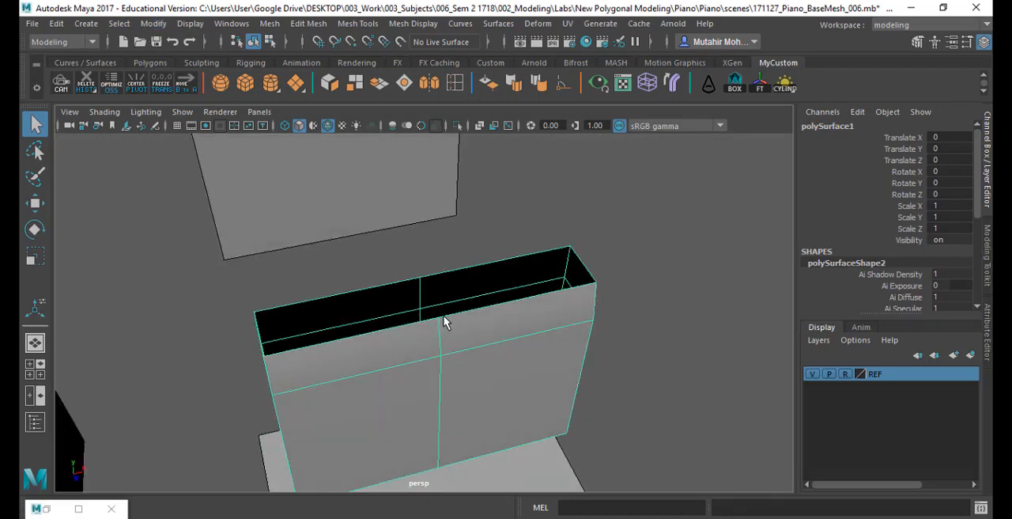
right_drag(433, 306, 434, 70)
alt+drag(452, 289, 409, 283)
click(410, 281)
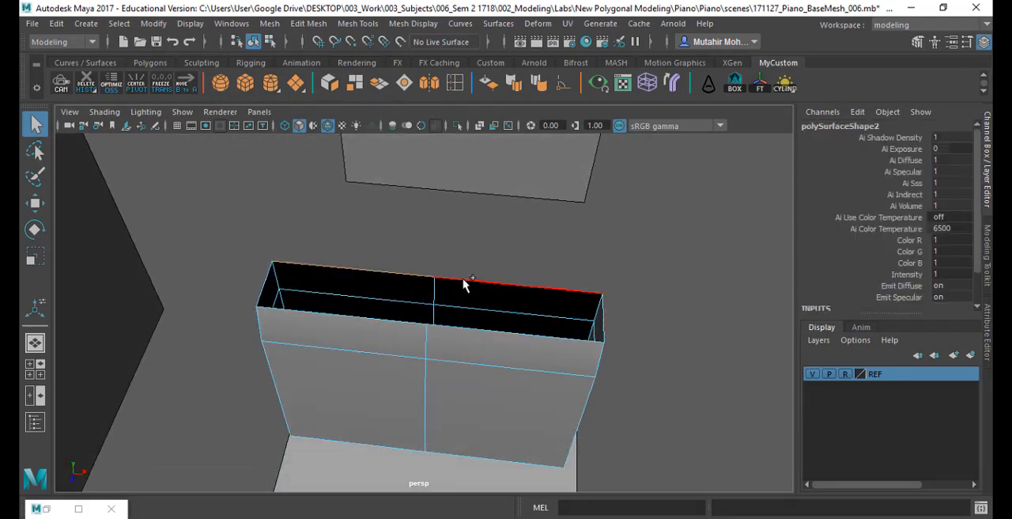
shift+double_click(464, 279)
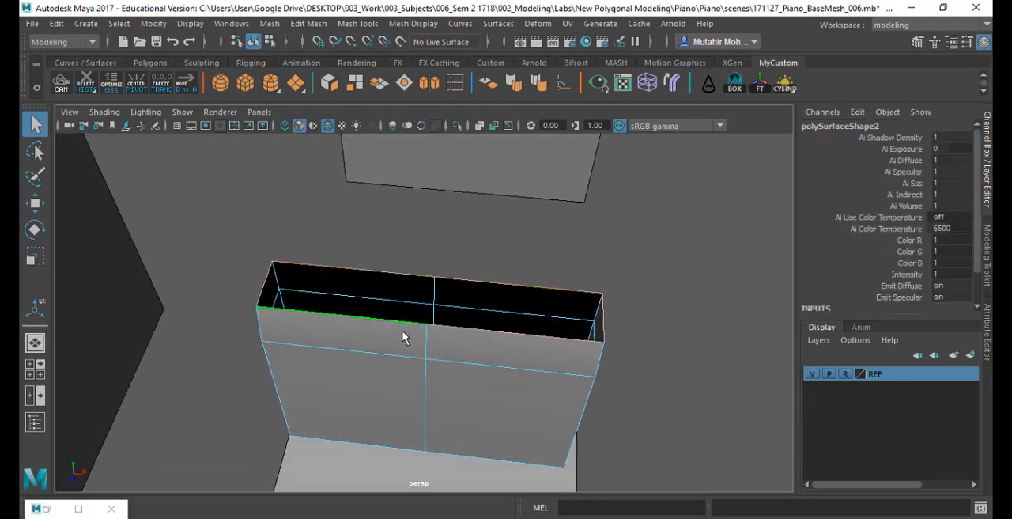
key(4)
alt+drag(422, 370, 578, 352)
alt+drag(254, 489, 347, 302)
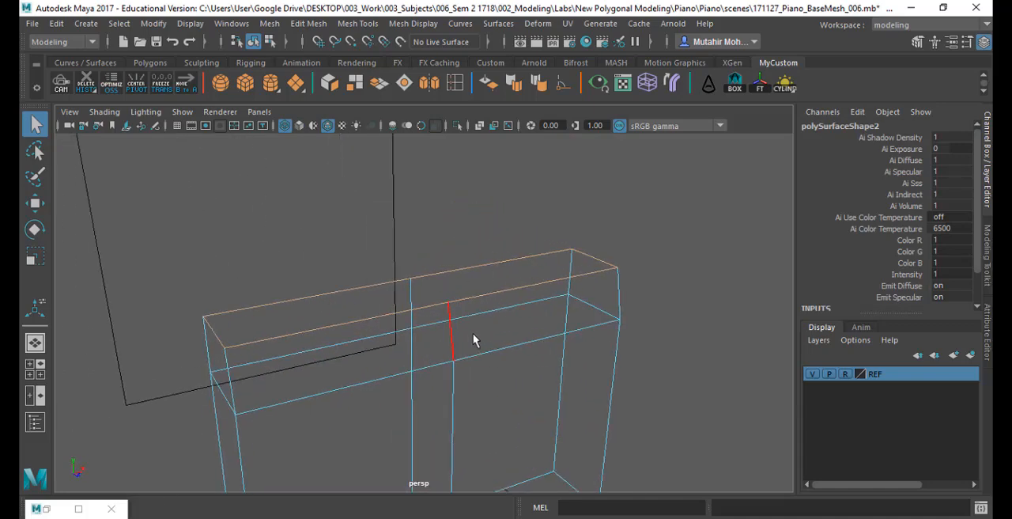
key(5)
click(270, 23)
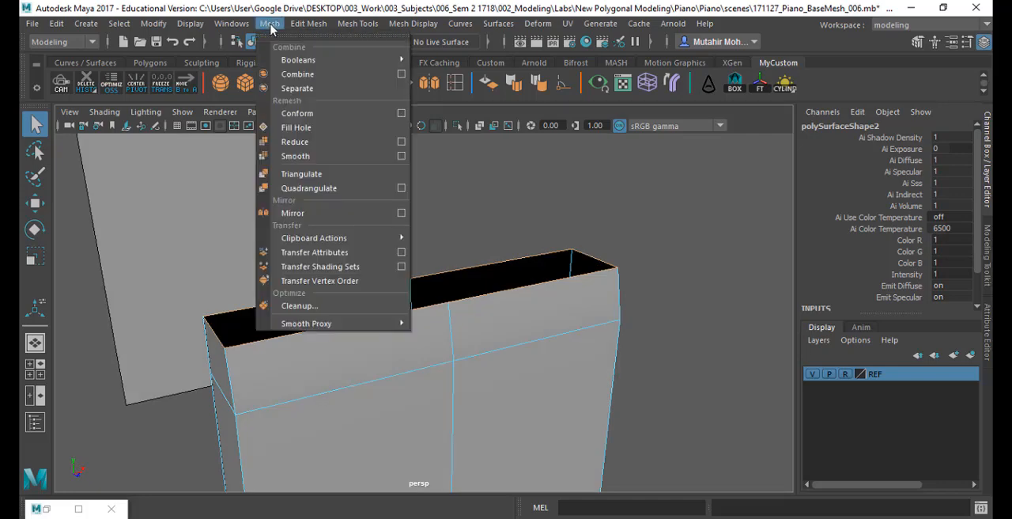
click(293, 129)
- Select the back body's two upper front faces and compare their outline with the reference drawing in the front view
alt+drag(482, 323, 484, 442)
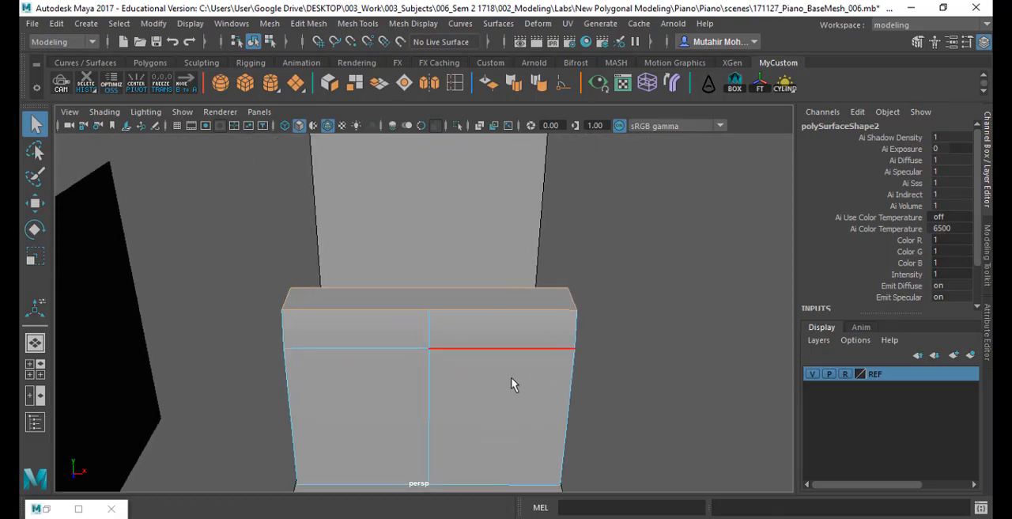
alt+drag(512, 385, 481, 397)
key(space)
key(space)
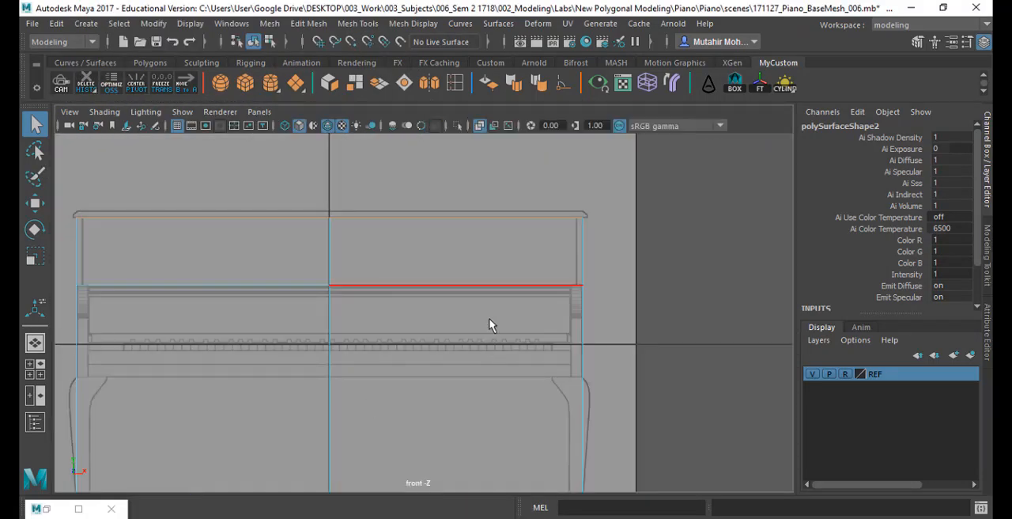
right_drag(415, 136, 412, 148)
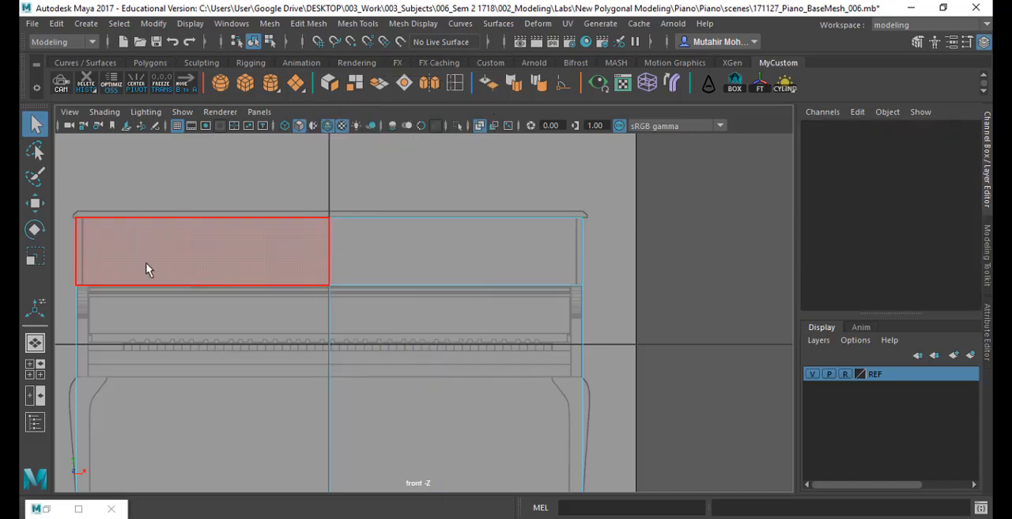
click(146, 269)
shift+click(475, 237)
key(f)
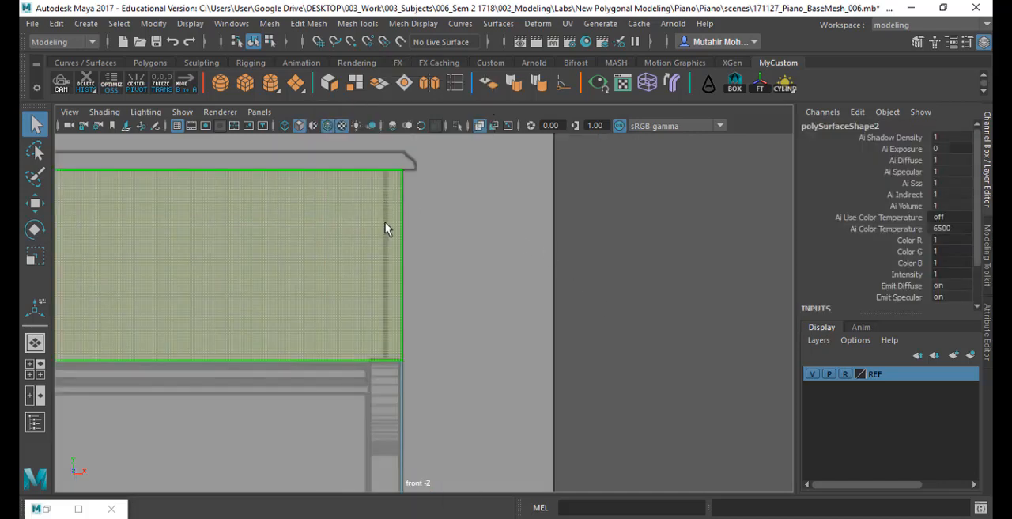
alt+middle_drag(260, 265, 669, 271)
alt+middle_drag(74, 275, 610, 267)
alt+middle_drag(127, 265, 402, 251)
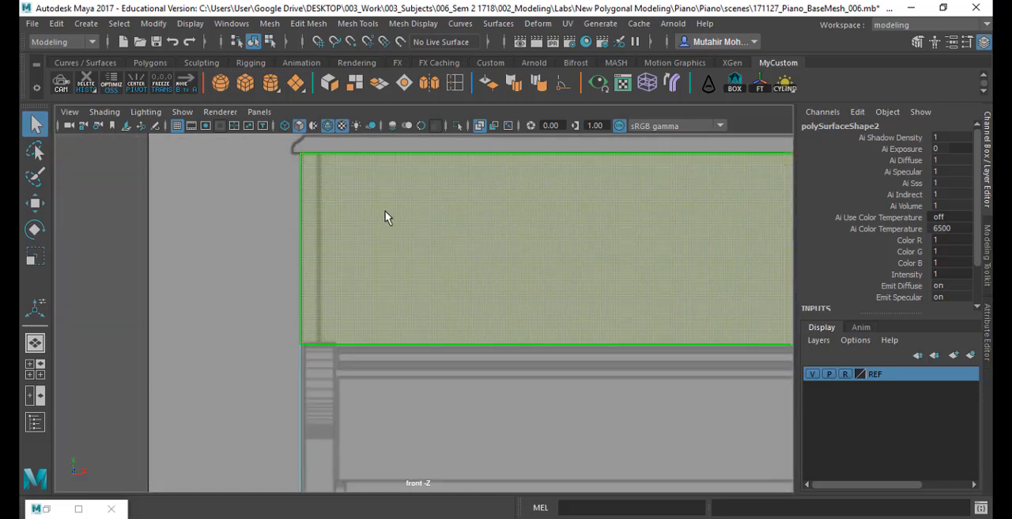
alt+middle_drag(493, 272, 343, 315)
- Split the back body's filled top face down the middle with Multi-Cut, continuing the existing centre edge line
key(space)
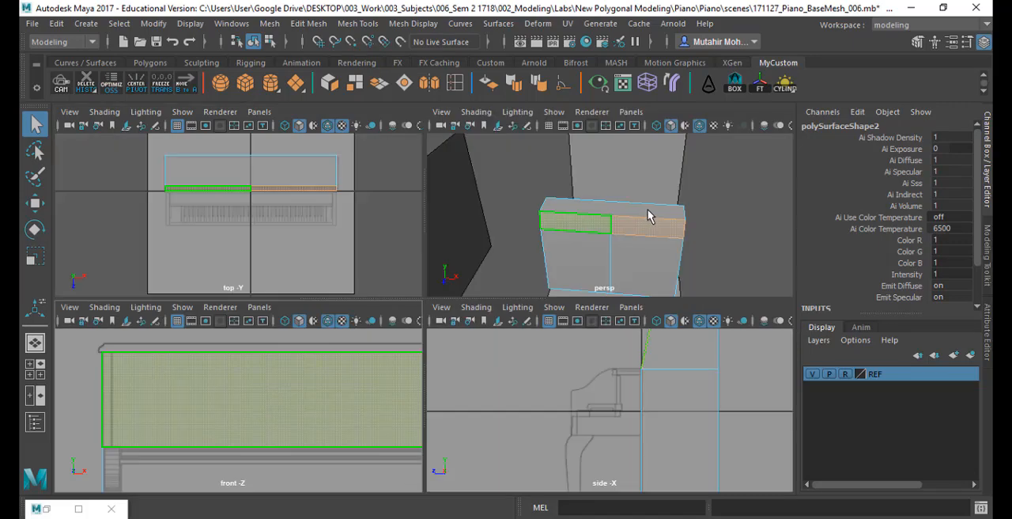
key(space)
mouse_move(499, 324)
alt+mouse_down()
mouse_move(499, 354)
mouse_move(503, 315)
mouse_move(418, 301)
mouse_move(384, 309)
mouse_move(495, 315)
alt+mouse_up()
alt+drag(491, 347, 229, 405)
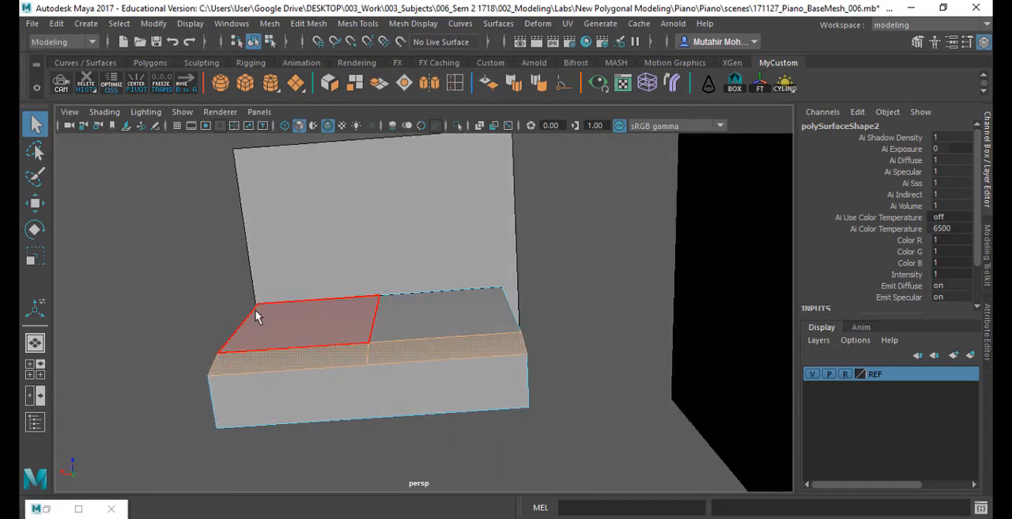
alt+drag(356, 388, 445, 262)
click(360, 23)
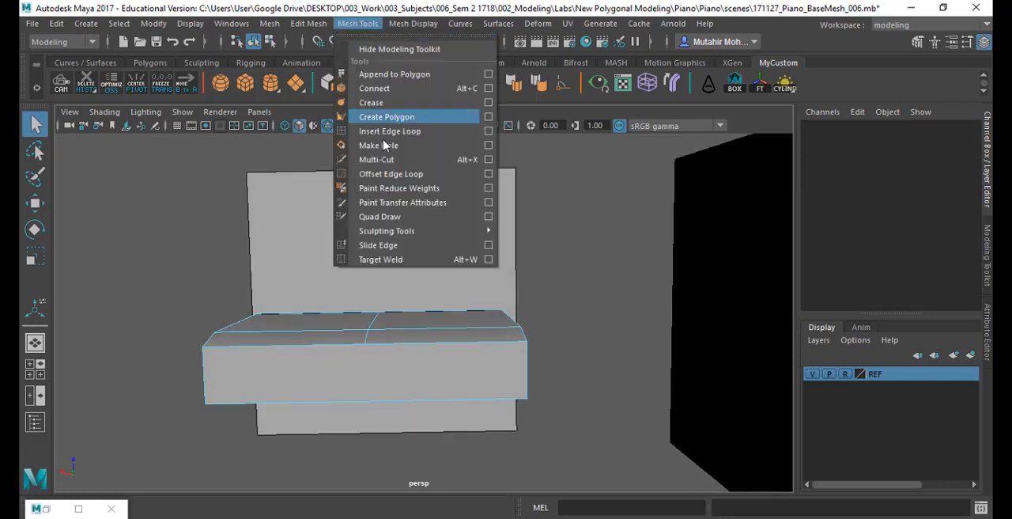
click(373, 158)
click(366, 347)
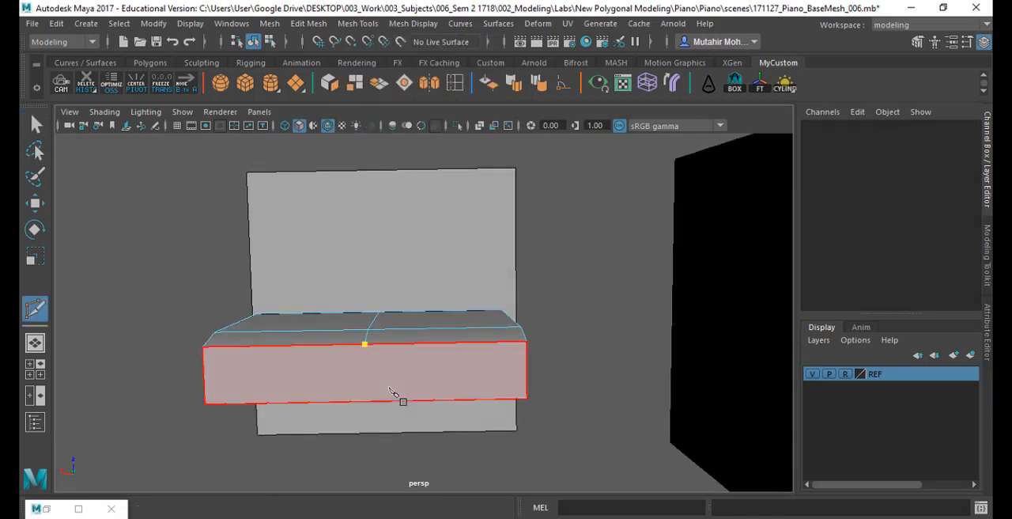
alt+drag(395, 400, 371, 357)
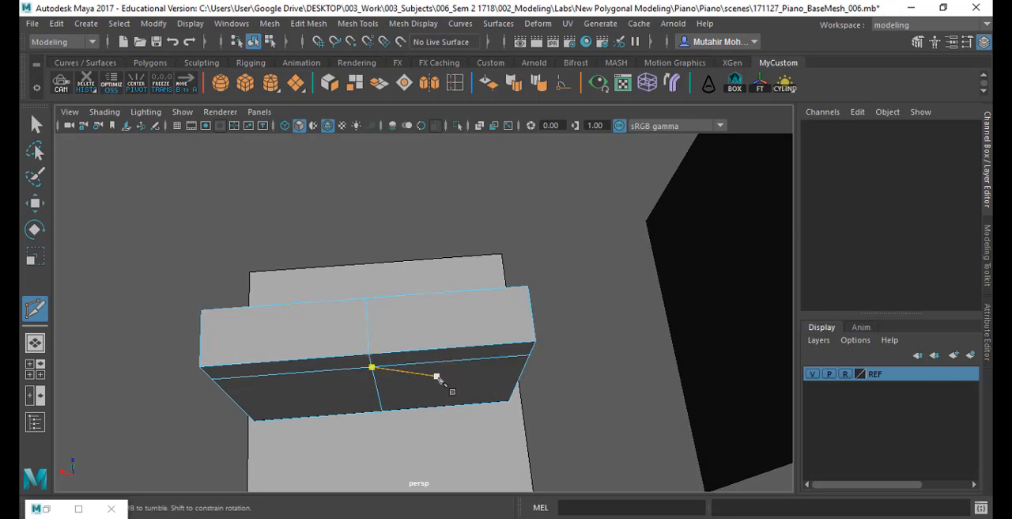
key(q)
- Delete all faces of the back body's left half, keeping the half on the positive X side
right_drag(441, 334, 427, 166)
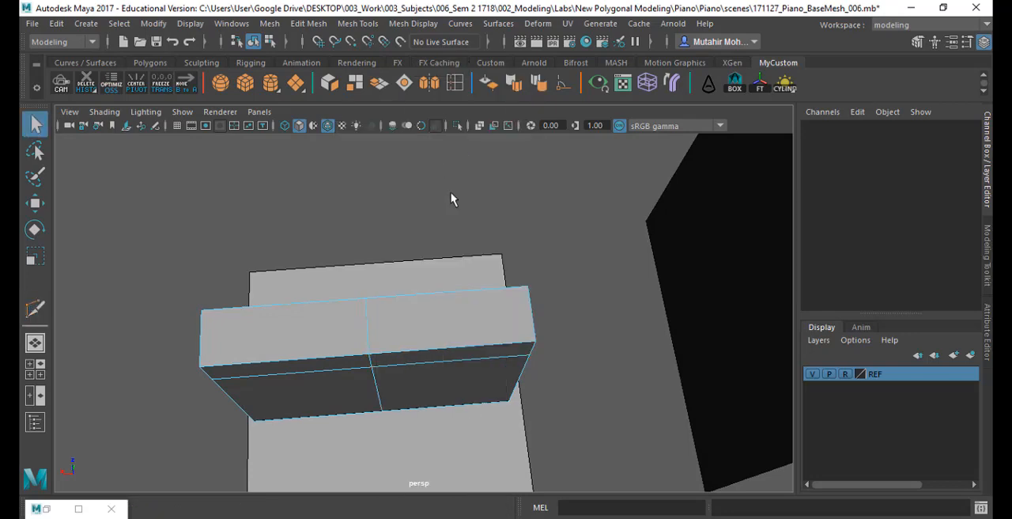
drag(424, 234, 592, 479)
alt+drag(503, 414, 551, 352)
key(Delete)
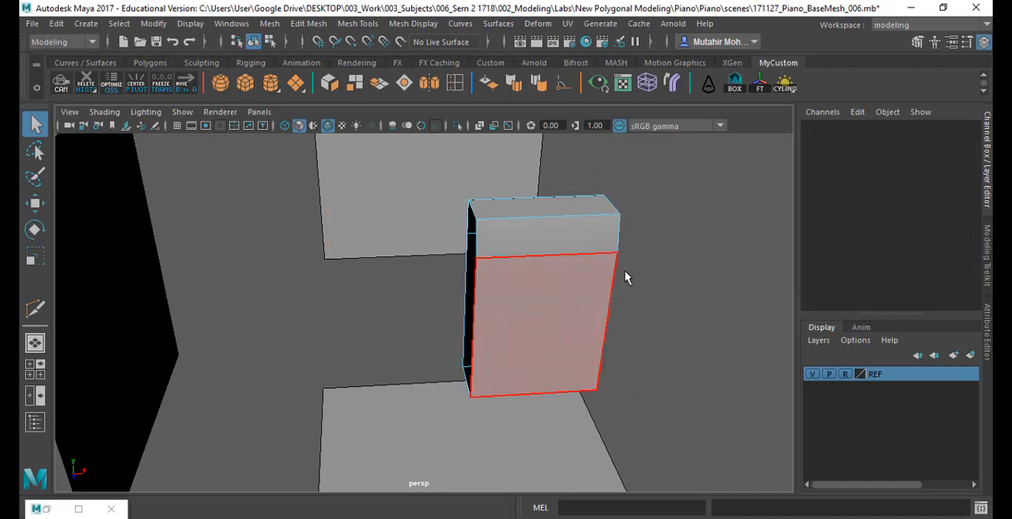
alt+drag(625, 276, 497, 284)
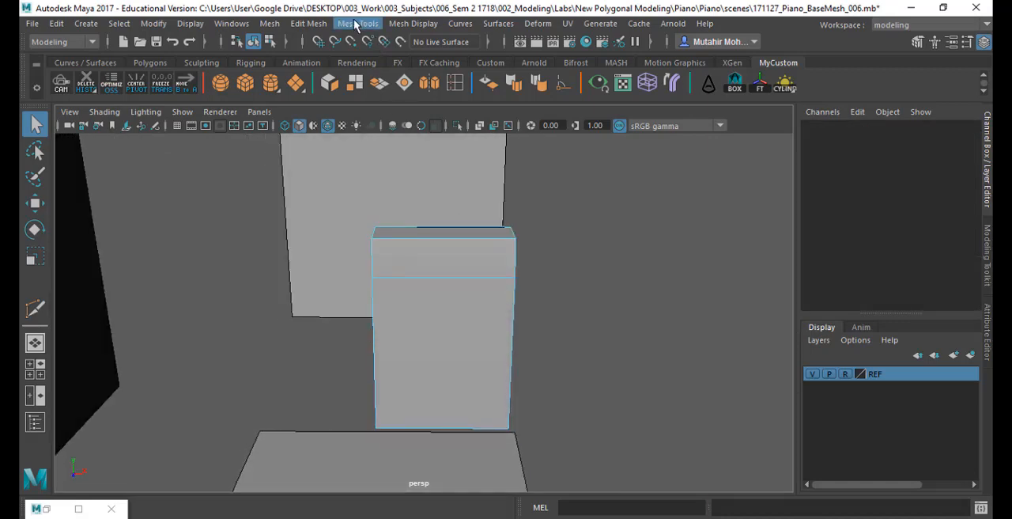
- Examine the remaining half of the back body against the piano reference drawing in the front view
key(space)
key(space)
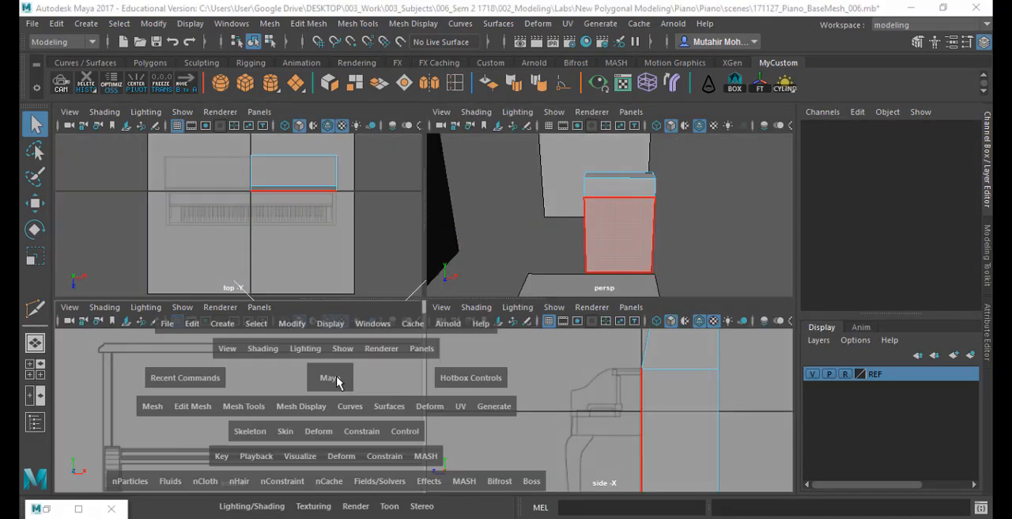
scroll(475, 346, down, 8)
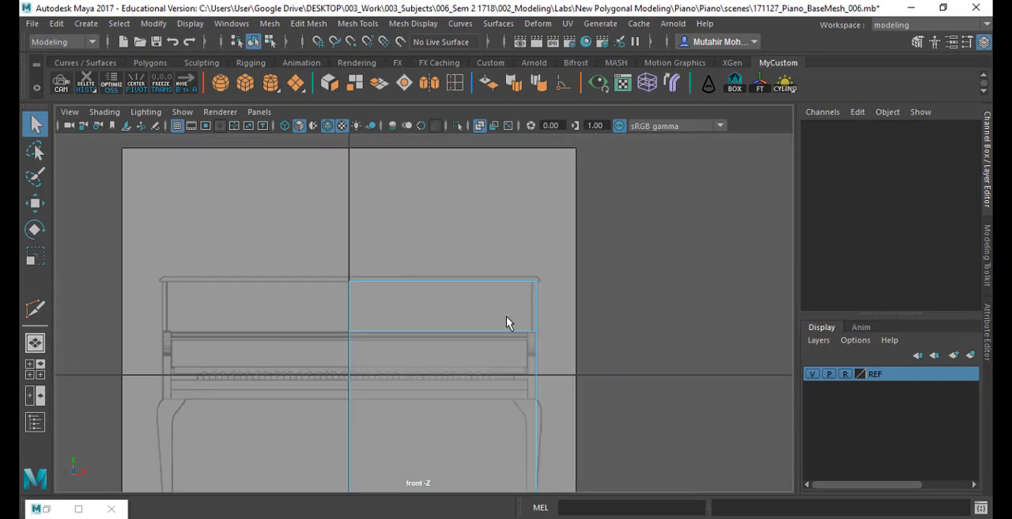
ctrl+alt+drag(482, 211, 569, 416)
alt+middle_drag(540, 397, 538, 346)
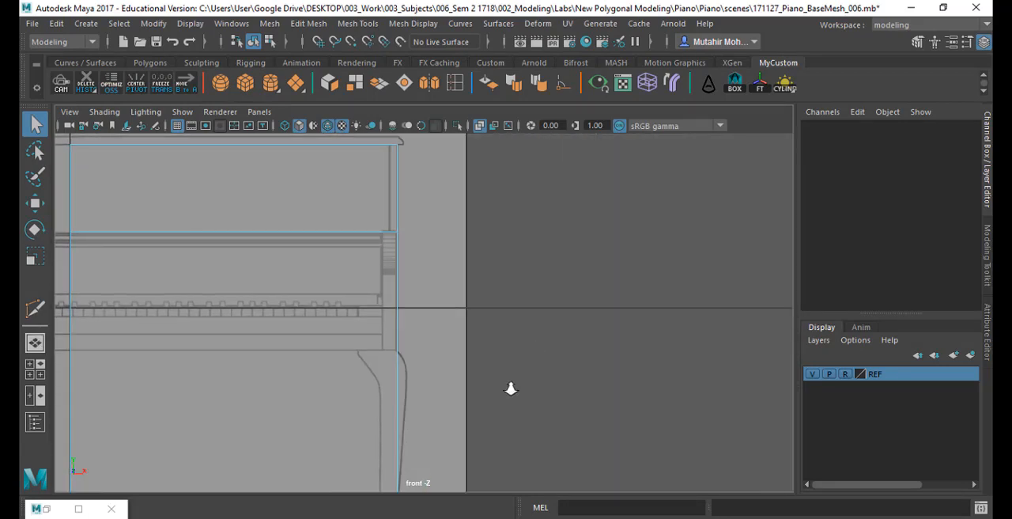
scroll(512, 389, down, 6)
scroll(512, 388, up, 2)
click(357, 22)
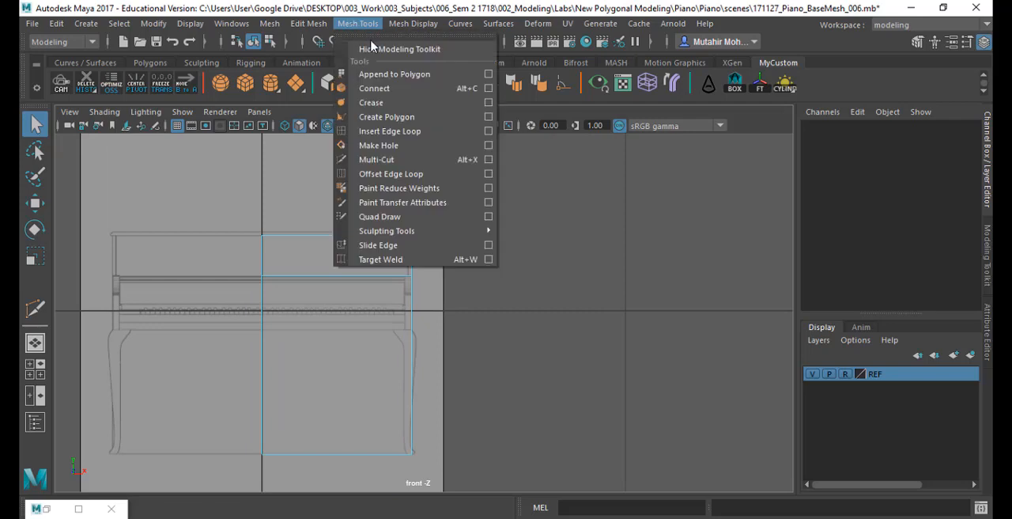
click(488, 130)
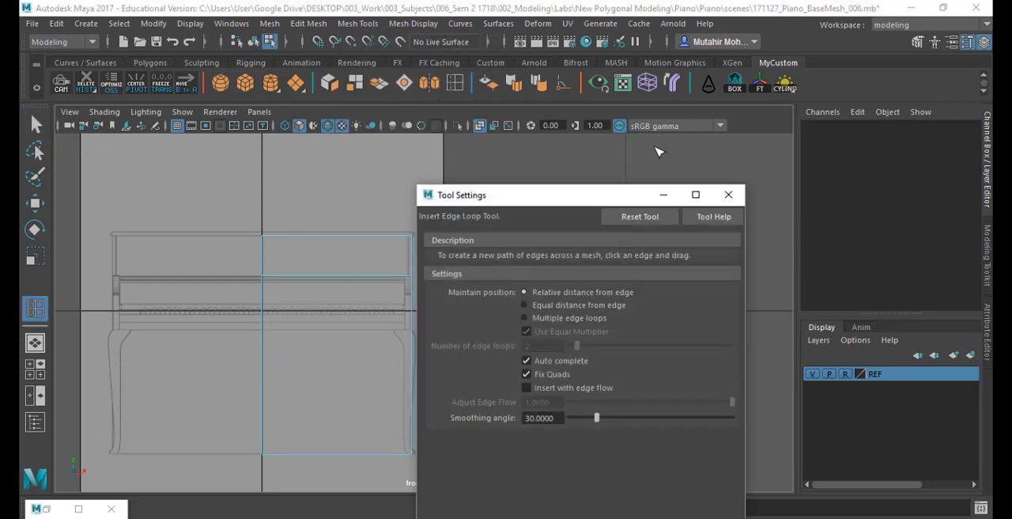
click(728, 195)
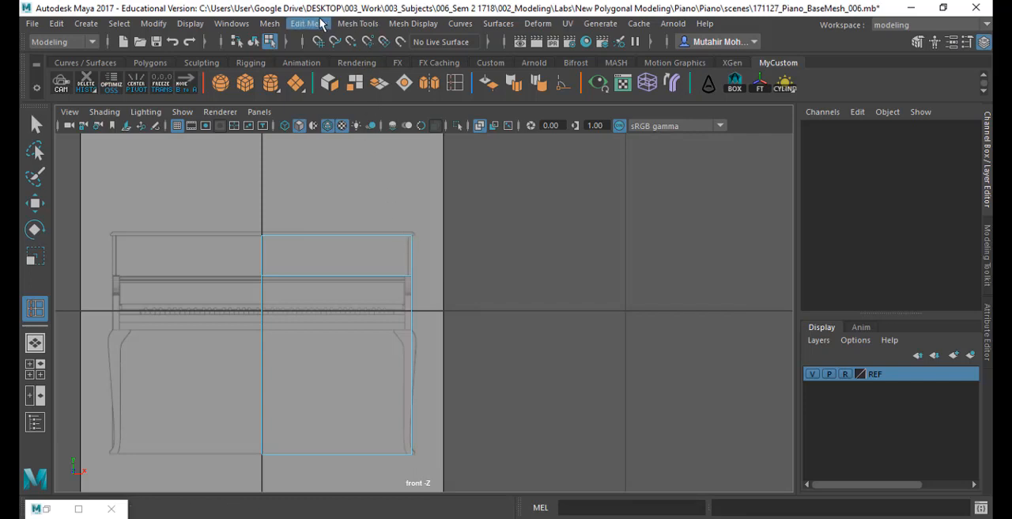
- Slice the half body vertically over its full height with Multi-Cut, close to its outer side edge
click(358, 23)
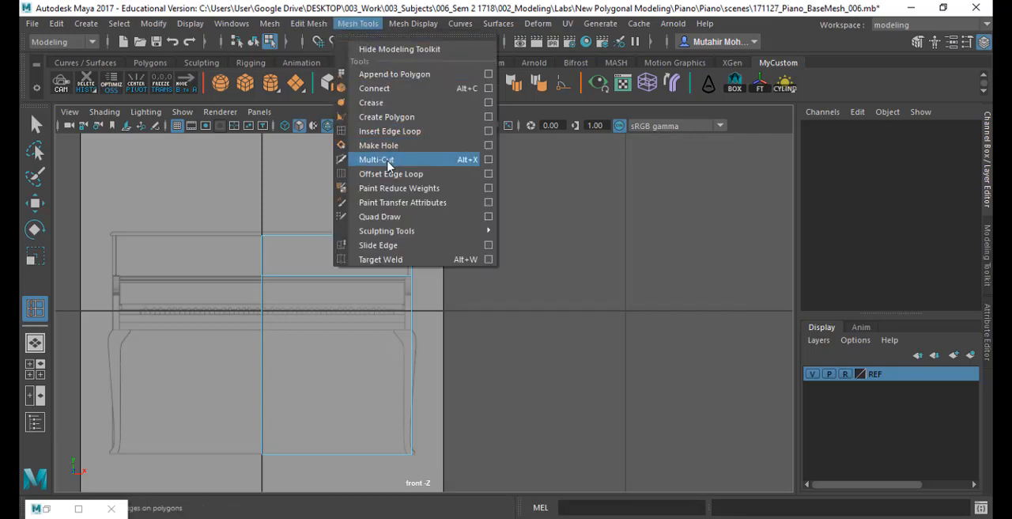
click(371, 158)
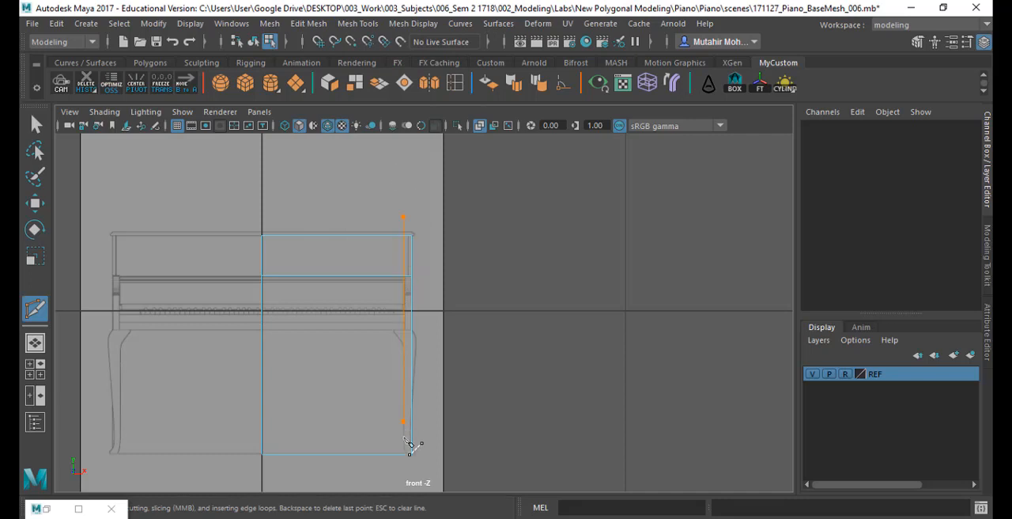
key(q)
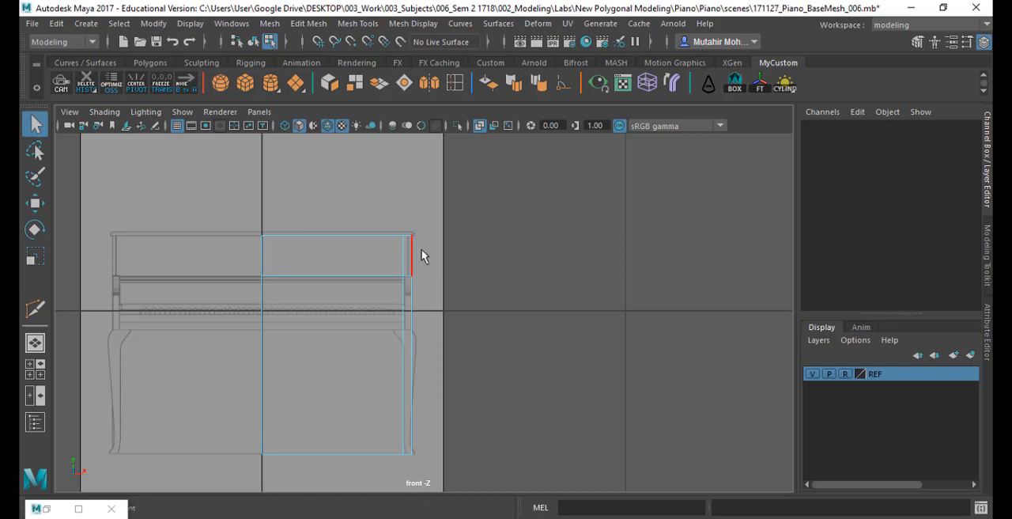
- Select the vertices along the new vertical slice and scale them flat in X
right_drag(421, 249, 376, 117)
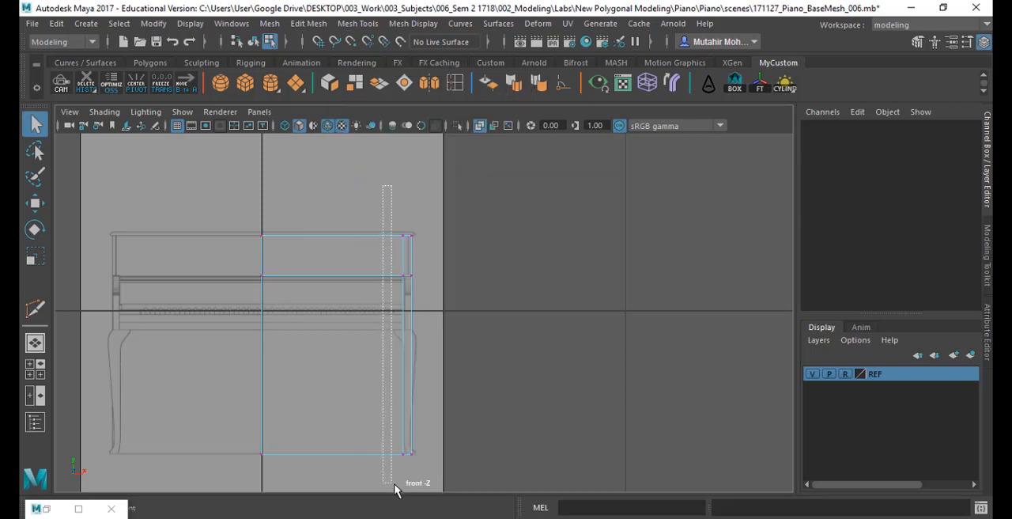
drag(394, 490, 412, 495)
key(r)
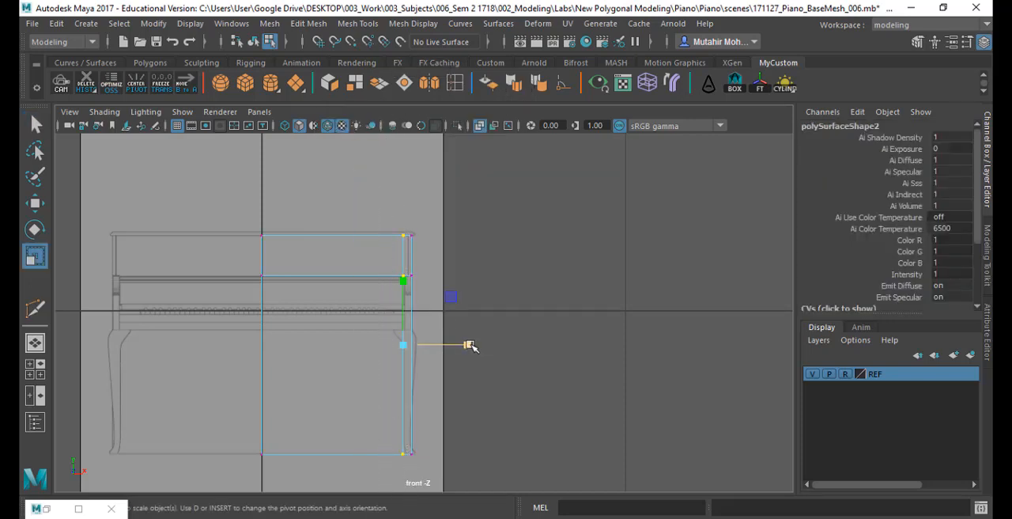
drag(469, 345, 309, 346)
- Move the vertices of the vertical slice in X to match the side panel's inner edge in the reference drawing
scroll(452, 396, up, 2)
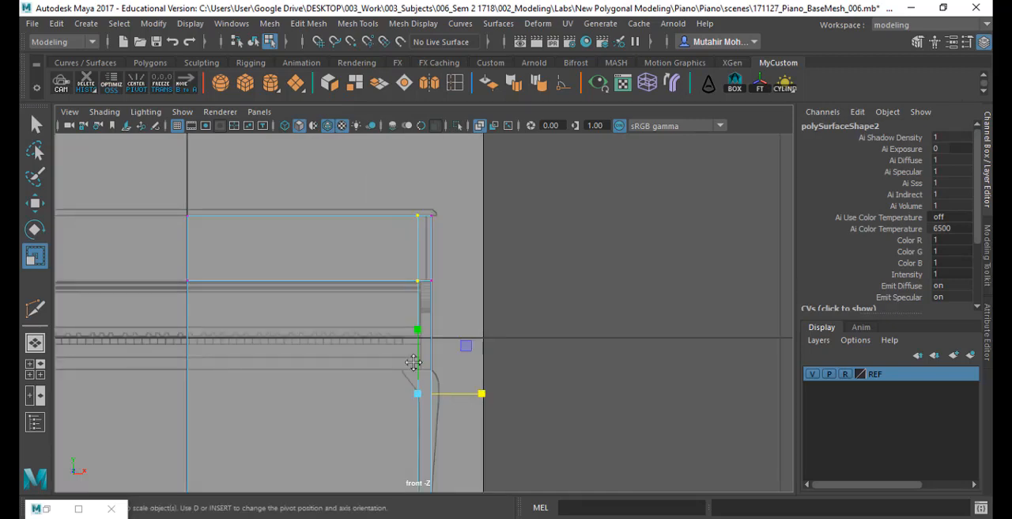
key(w)
drag(451, 359, 457, 359)
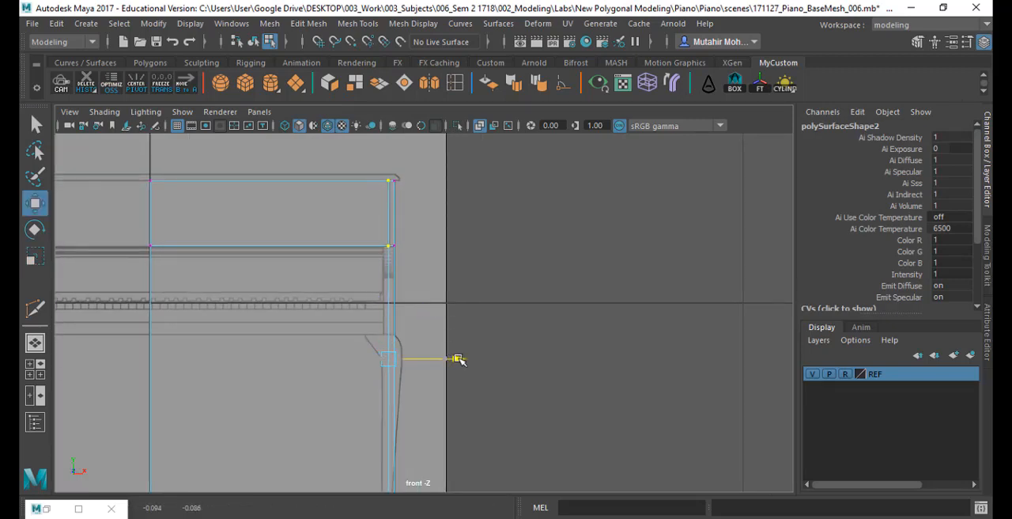
key(q)
ctrl+alt+drag(417, 261, 423, 280)
key(w)
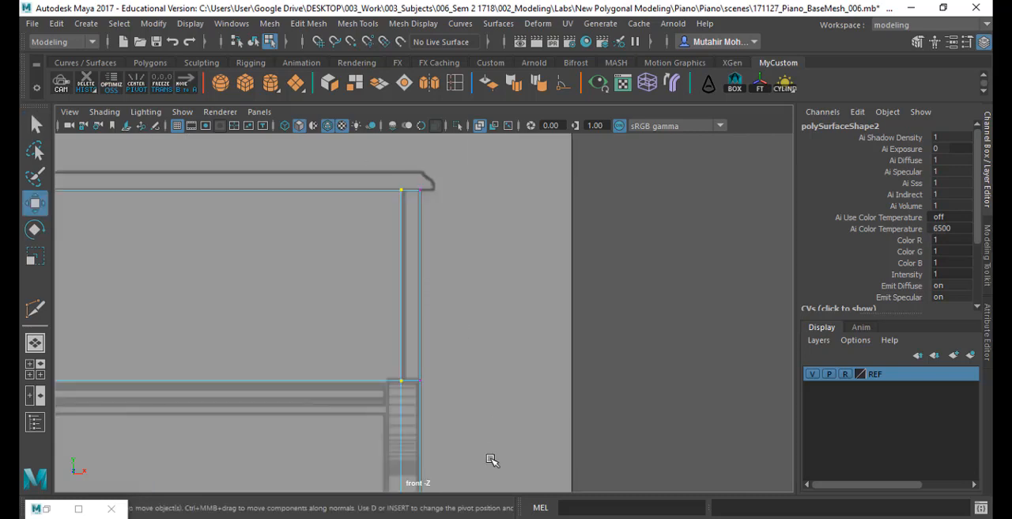
alt+middle_drag(477, 436, 387, 198)
scroll(388, 199, down, 1)
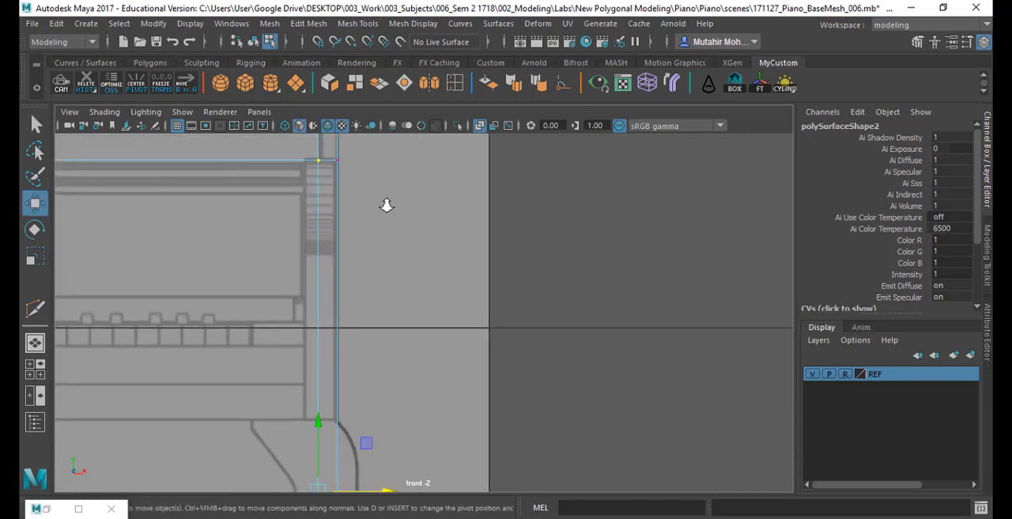
scroll(384, 206, down, 2)
drag(440, 411, 442, 406)
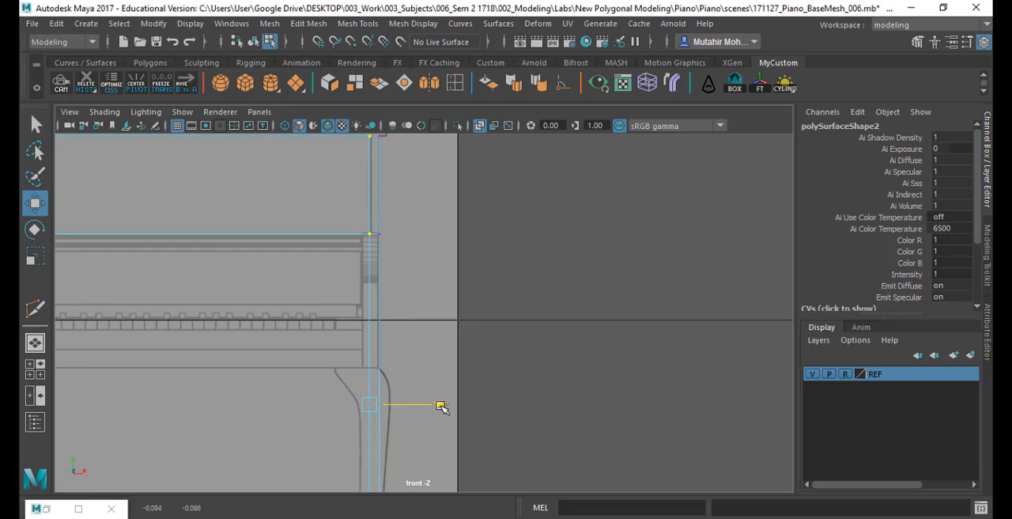
key(q)
alt+middle_drag(379, 306, 399, 316)
scroll(396, 315, down, 4)
- Delete the large top face of the half body, leaving the narrow side-panel top in place
right_drag(381, 257, 383, 148)
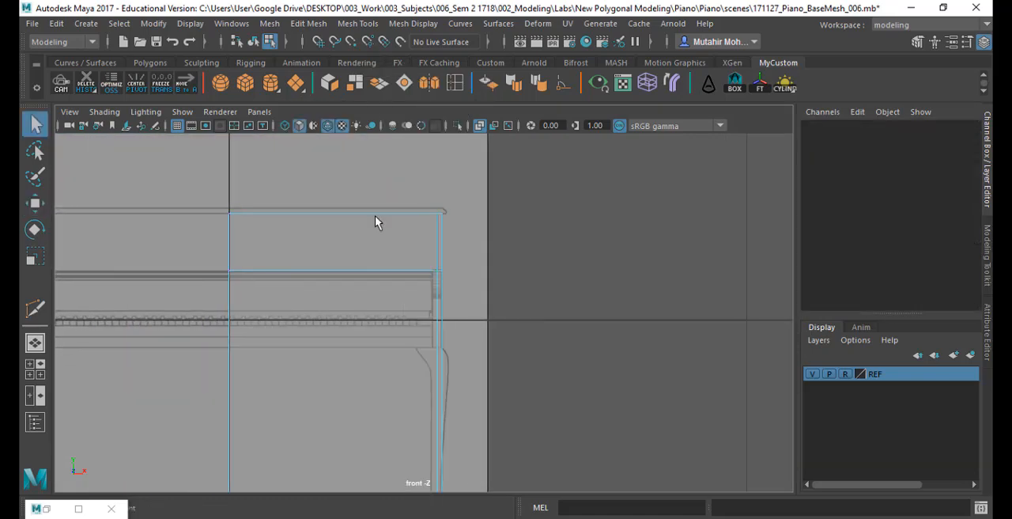
click(379, 249)
key(space)
key(space)
alt+drag(614, 261, 485, 328)
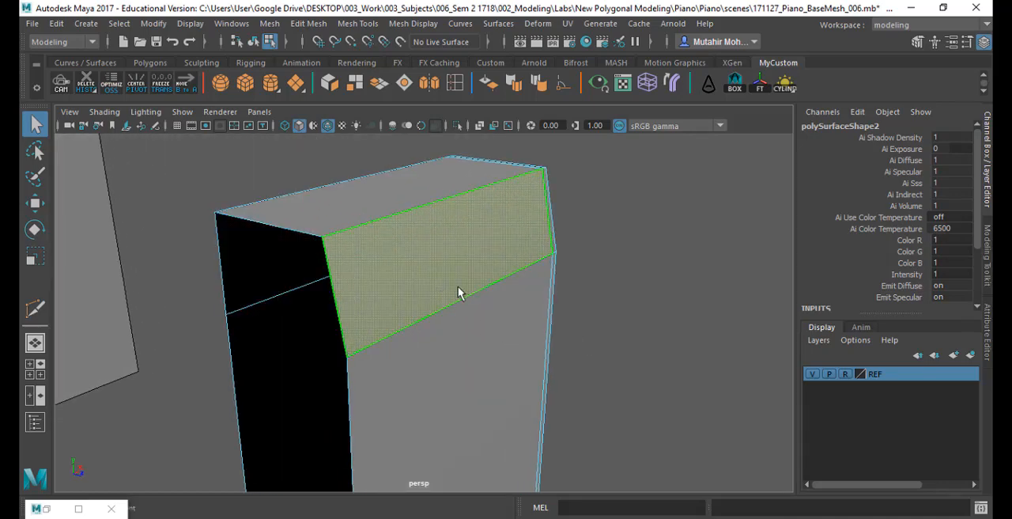
alt+drag(458, 292, 351, 299)
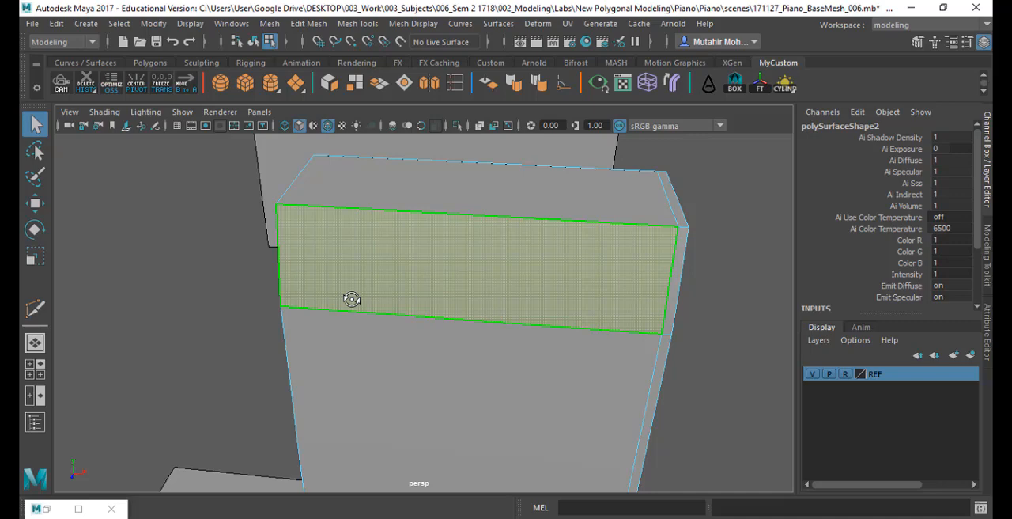
alt+drag(352, 299, 375, 317)
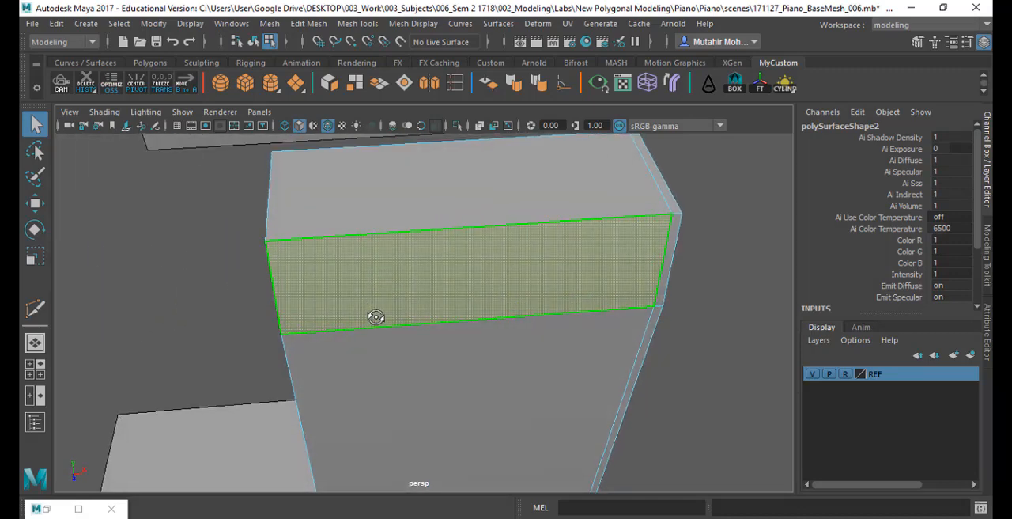
click(467, 187)
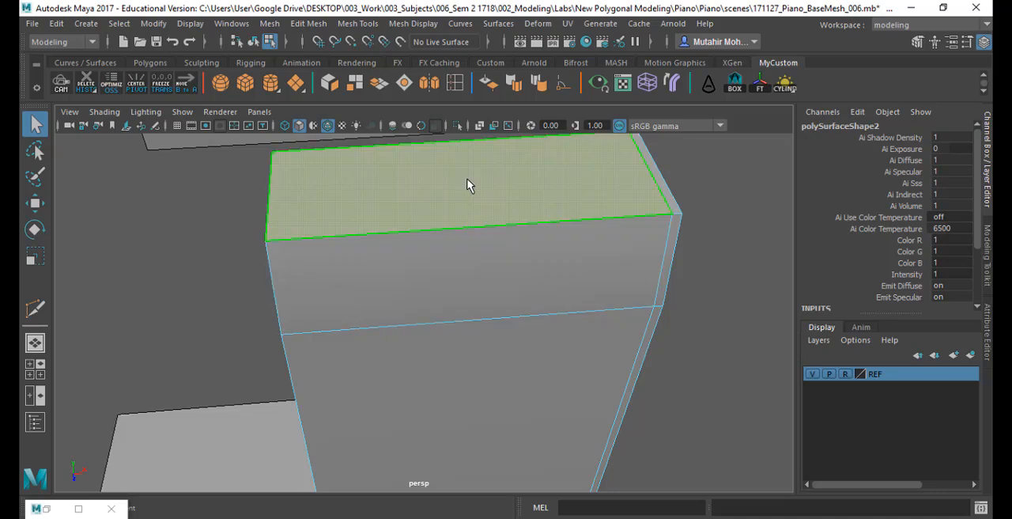
key(Delete)
- Extrude the half body's upper front face slightly inward to recess it behind the side panel
alt+drag(605, 254, 540, 248)
click(581, 224)
click(270, 23)
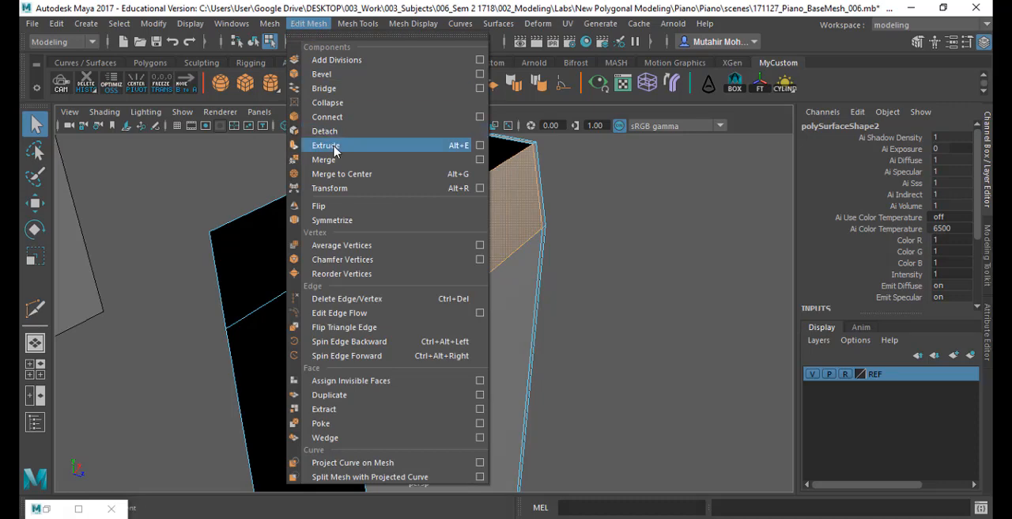
click(324, 149)
alt+drag(457, 261, 511, 224)
key(q)
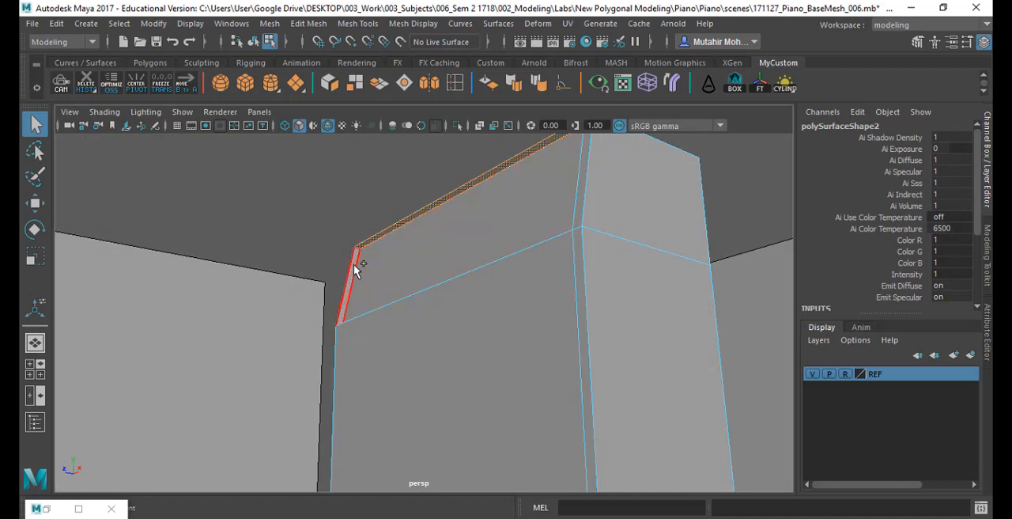
- Delete the thin faces along the recessed panel's top and centre end, and the narrow face on top of the side panel
click(484, 263)
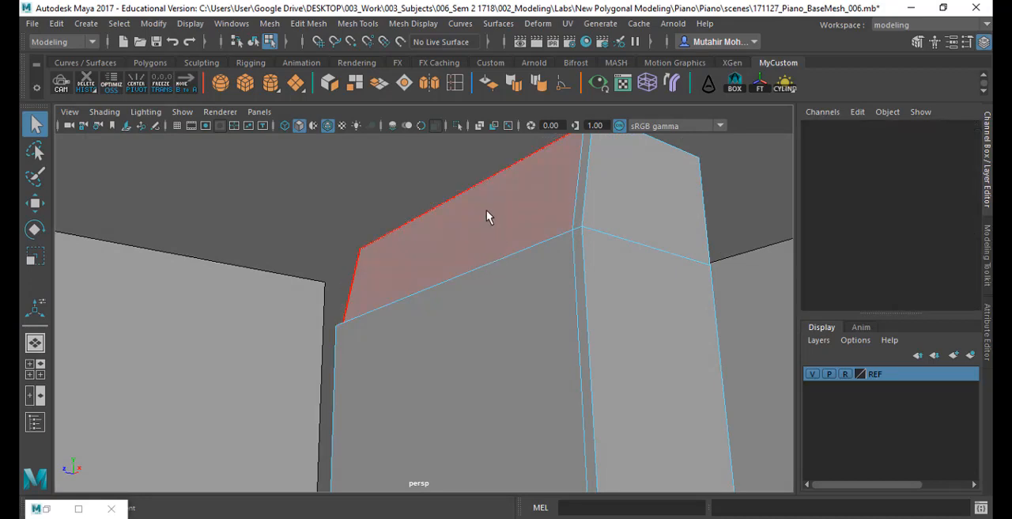
alt+drag(488, 216, 576, 321)
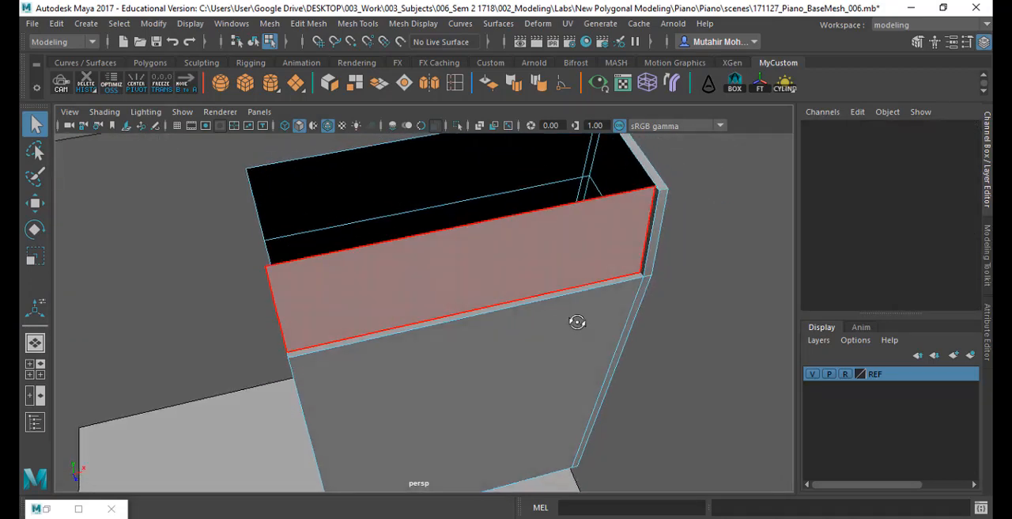
alt+drag(622, 262, 568, 319)
alt+middle_drag(569, 319, 561, 339)
alt+right_drag(562, 303, 562, 393)
mouse_move(536, 395)
alt+mouse_down()
mouse_move(578, 361)
mouse_move(540, 387)
alt+mouse_up()
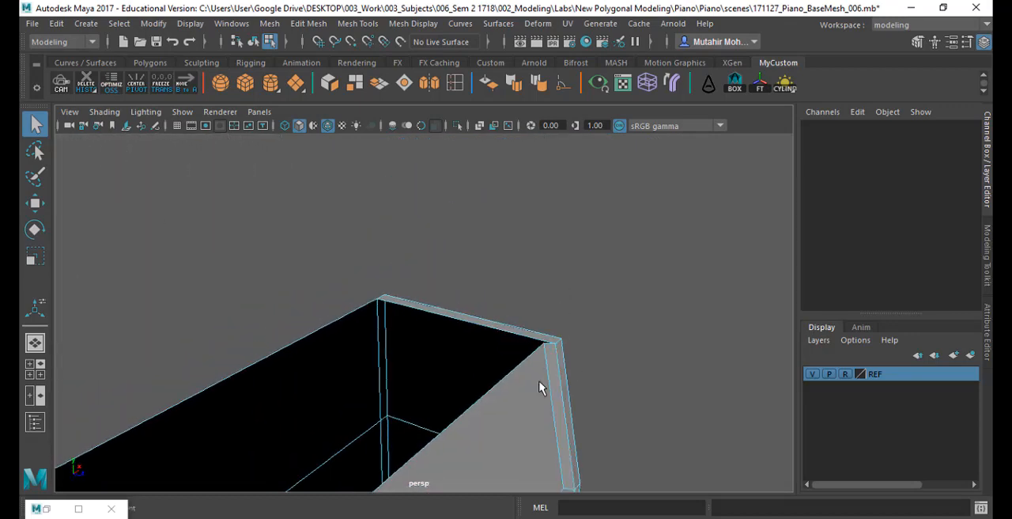
alt+middle_drag(540, 386, 572, 338)
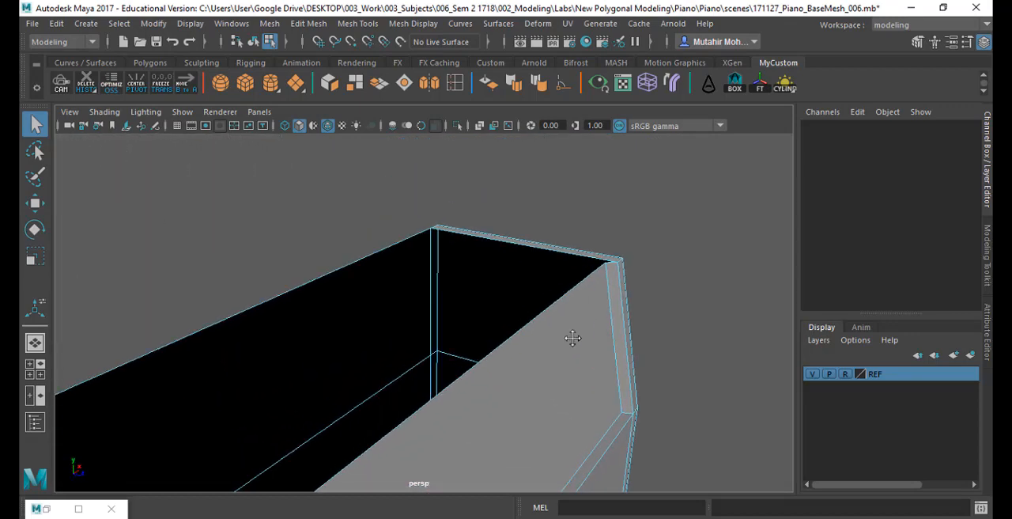
click(606, 262)
click(699, 346)
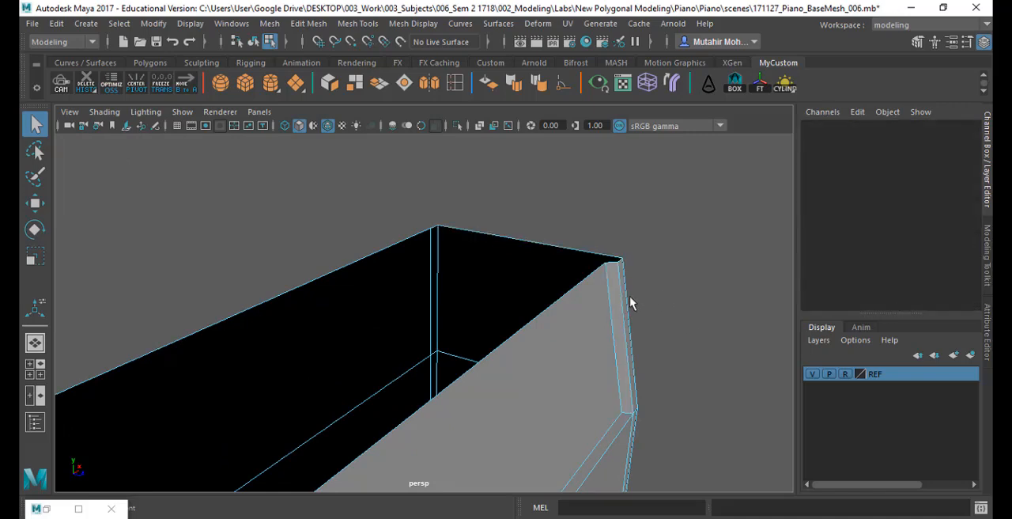
- Select all top vertices in the front view, scale them flat in Y, and align them with the underside of the reference lid
alt+drag(631, 302, 578, 261)
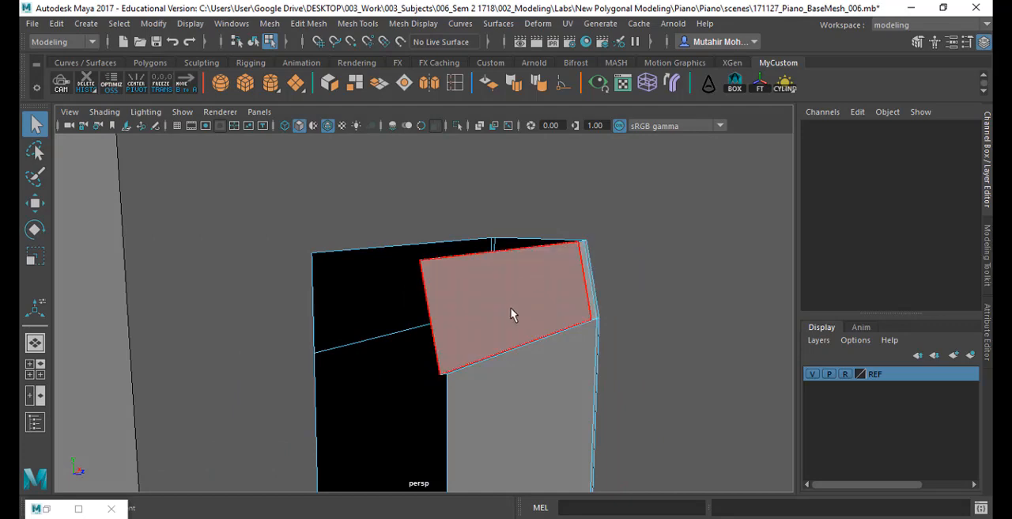
alt+drag(527, 379, 468, 388)
key(space)
key(space)
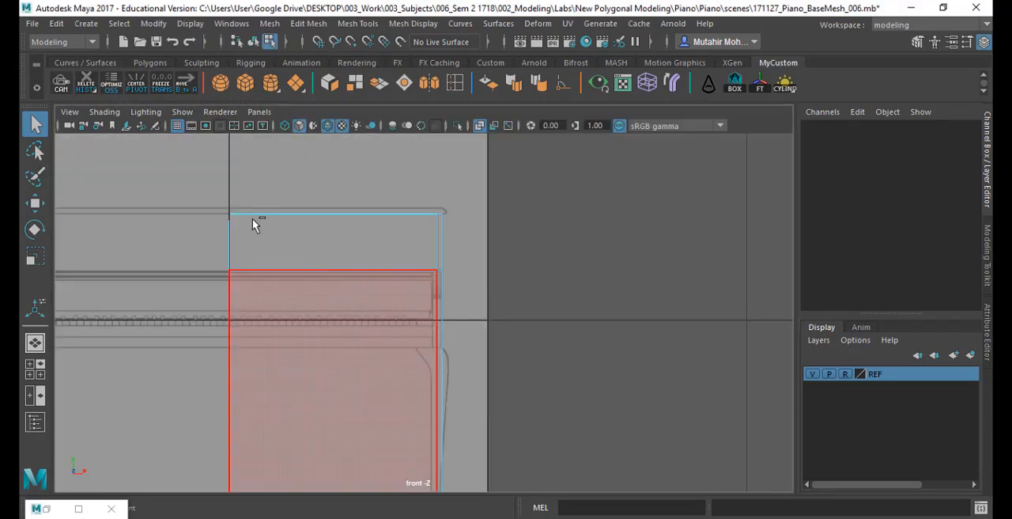
ctrl+alt+drag(214, 186, 502, 248)
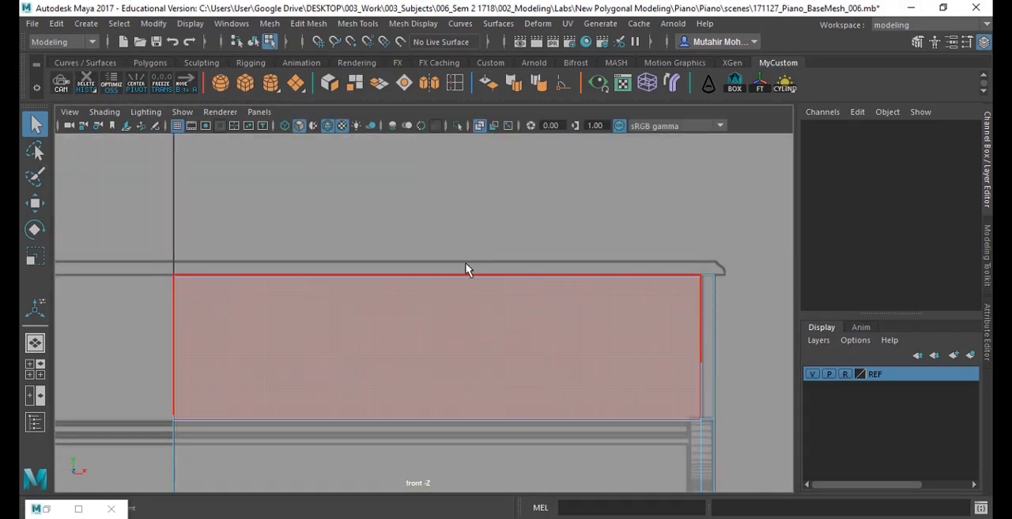
right_drag(466, 266, 402, 109)
drag(125, 227, 699, 295)
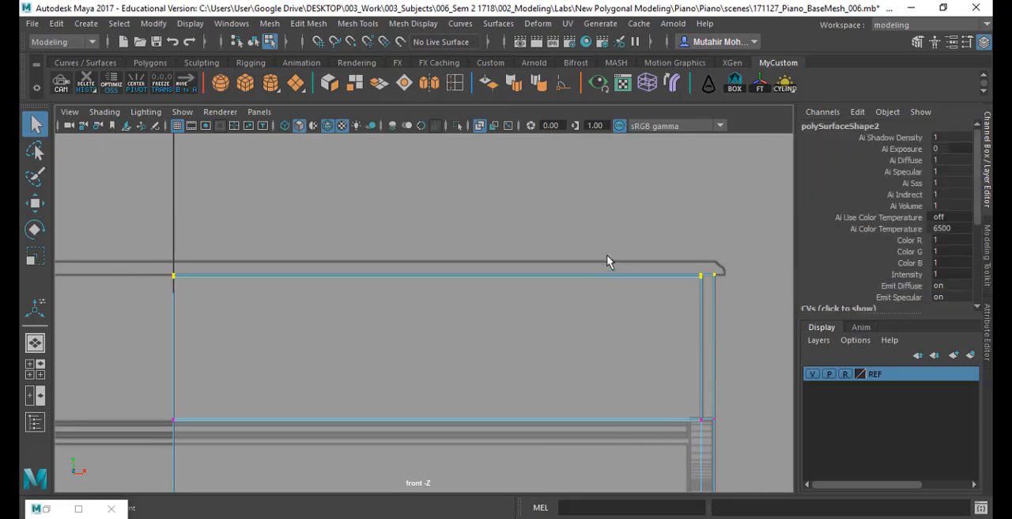
key(r)
drag(448, 214, 441, 346)
key(w)
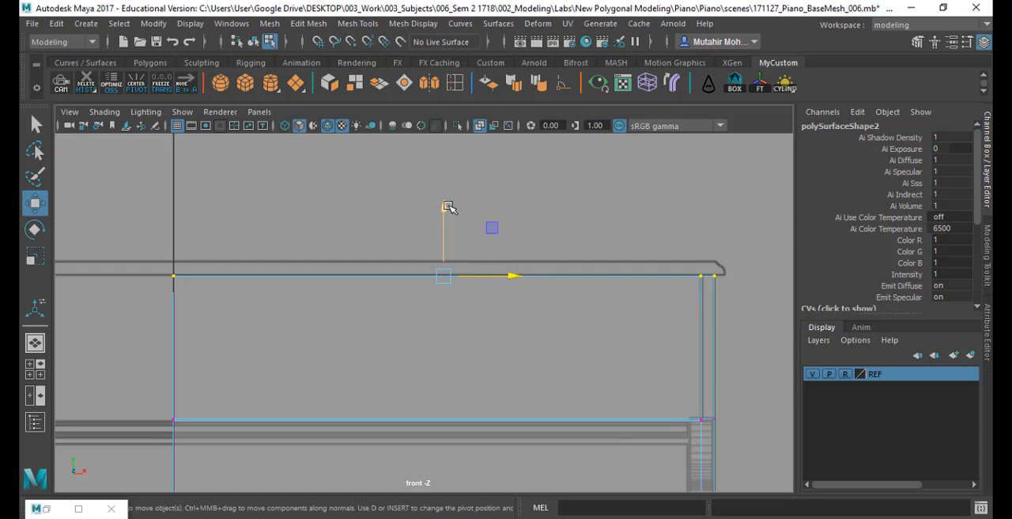
drag(445, 207, 446, 212)
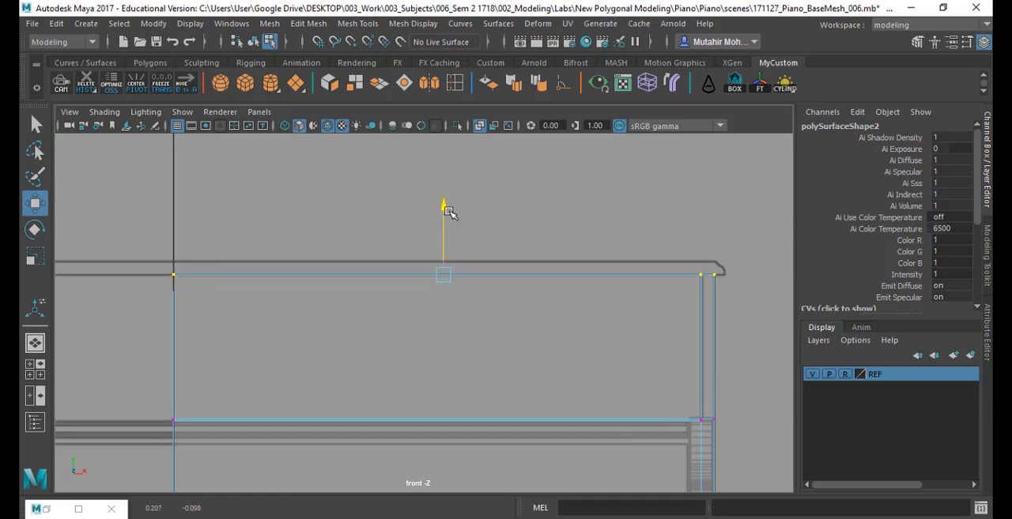
key(q)
- Scale the vertices along the half body's open centre side flat in X and snap them to the grid's centre line
key(space)
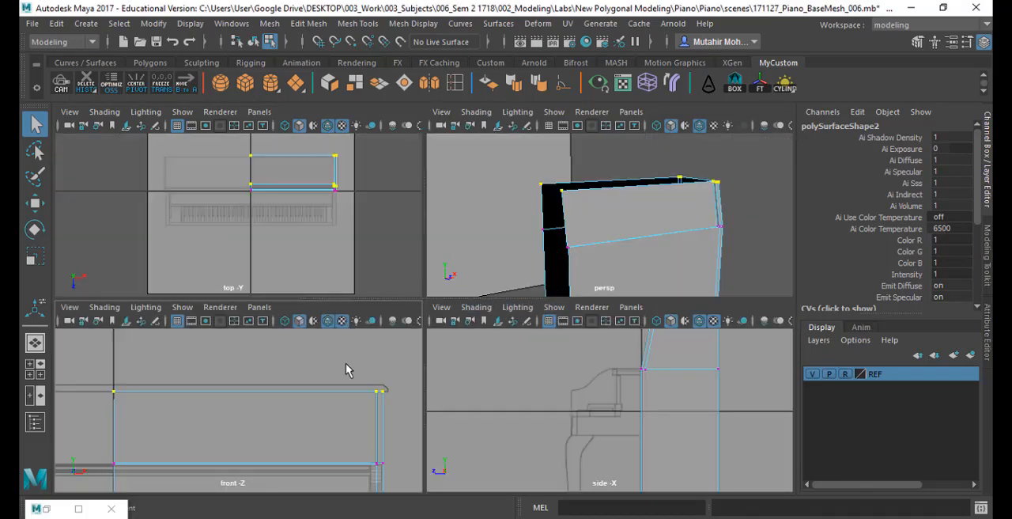
key(space)
alt+middle_drag(368, 333, 441, 239)
alt+right_drag(440, 239, 418, 246)
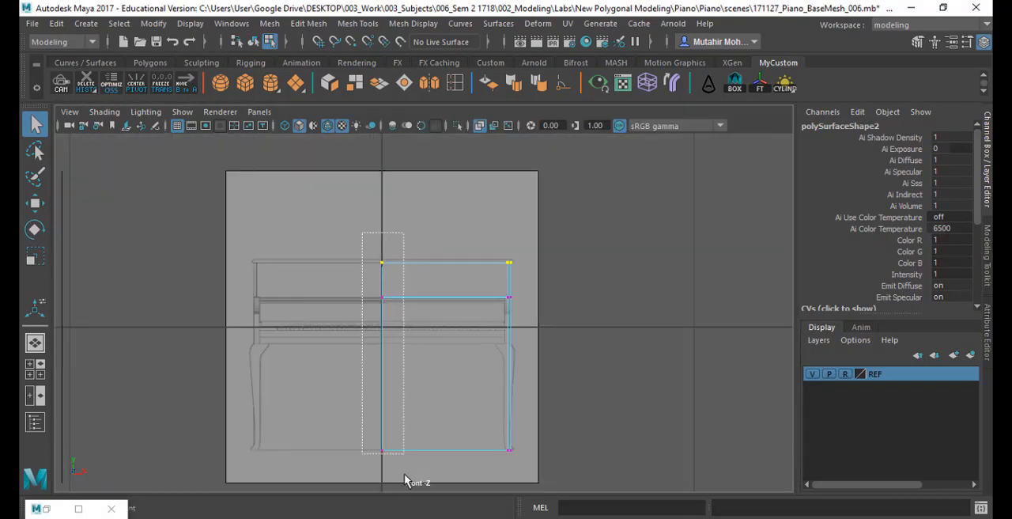
drag(405, 480, 405, 479)
key(r)
drag(448, 355, 382, 168)
key(w)
key(x)
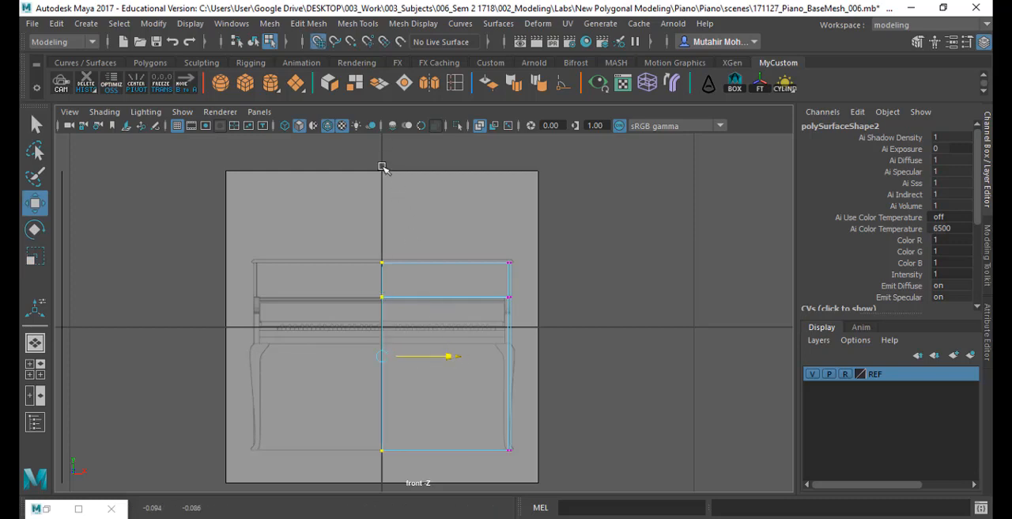
key(q)
click(424, 249)
scroll(412, 307, up, 5)
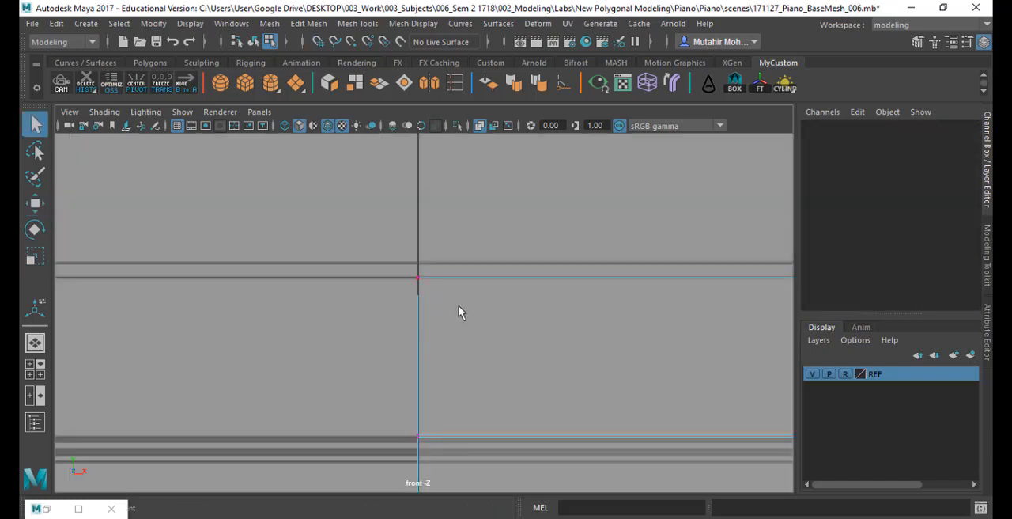
scroll(571, 324, down, 3)
- Mirror the half body across the world X axis in the negative direction, merging the border
key(space)
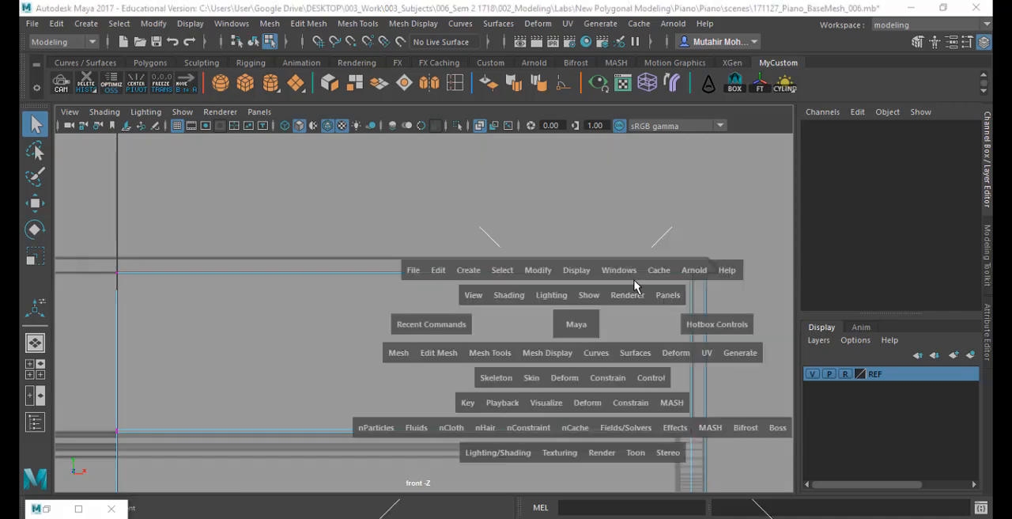
key(space)
alt+drag(661, 227, 591, 274)
scroll(601, 265, down, 4)
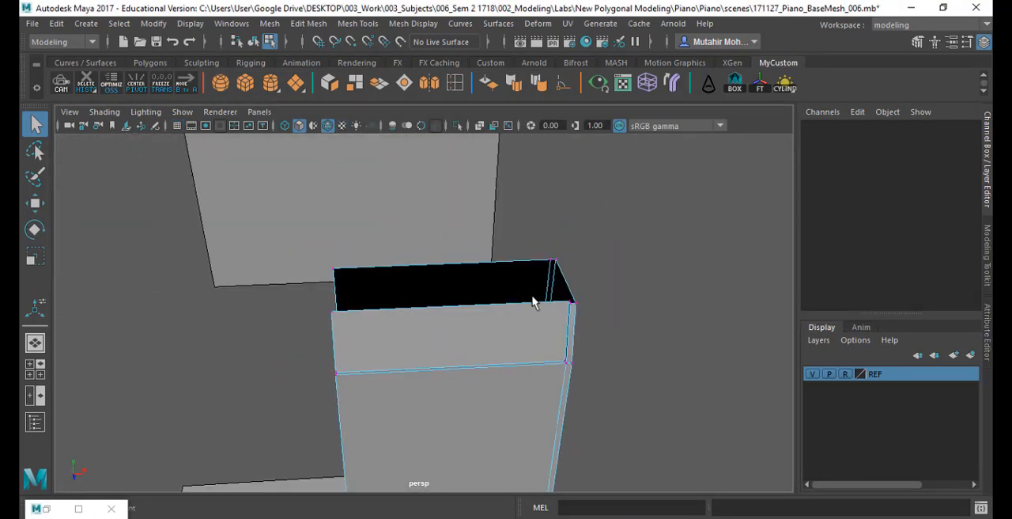
right_drag(514, 293, 579, 91)
alt+middle_drag(543, 275, 591, 235)
click(270, 23)
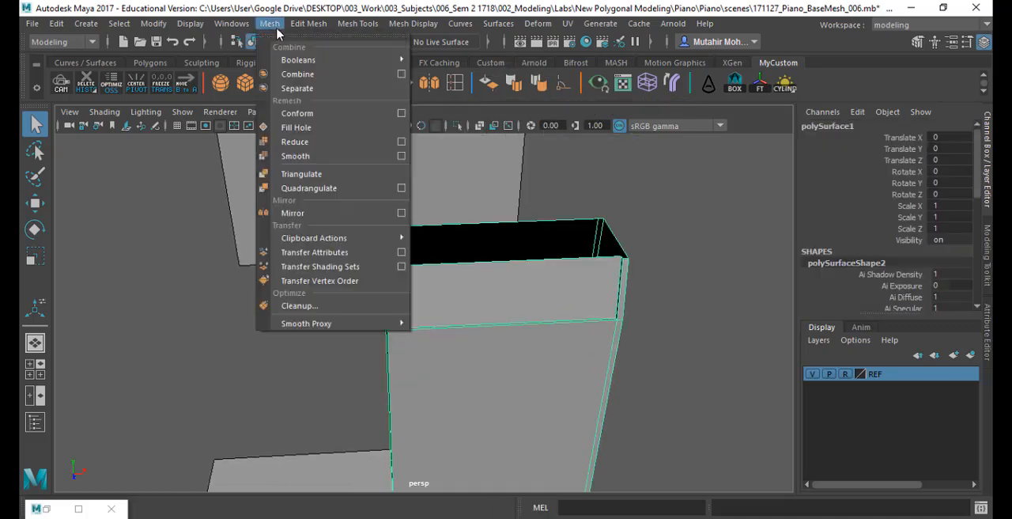
click(294, 212)
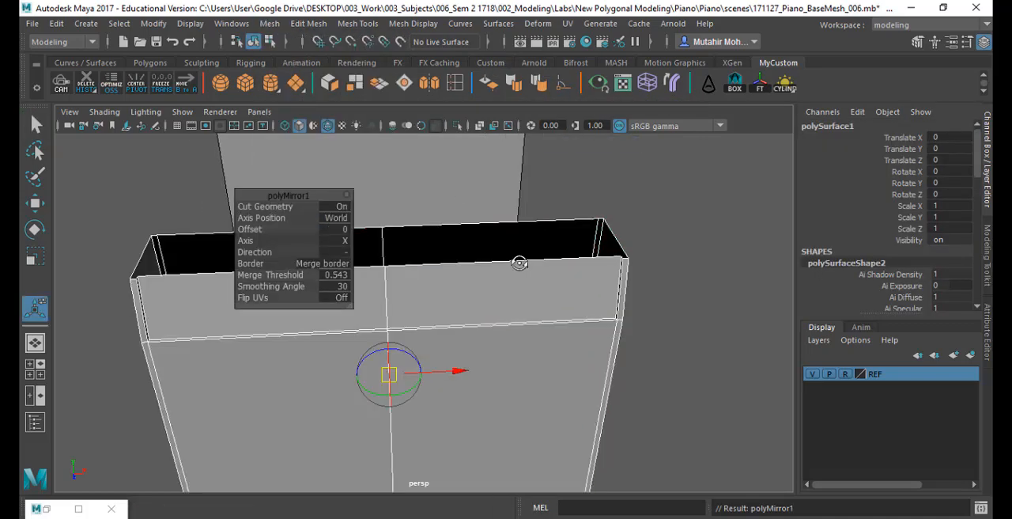
alt+drag(519, 262, 433, 196)
key(q)
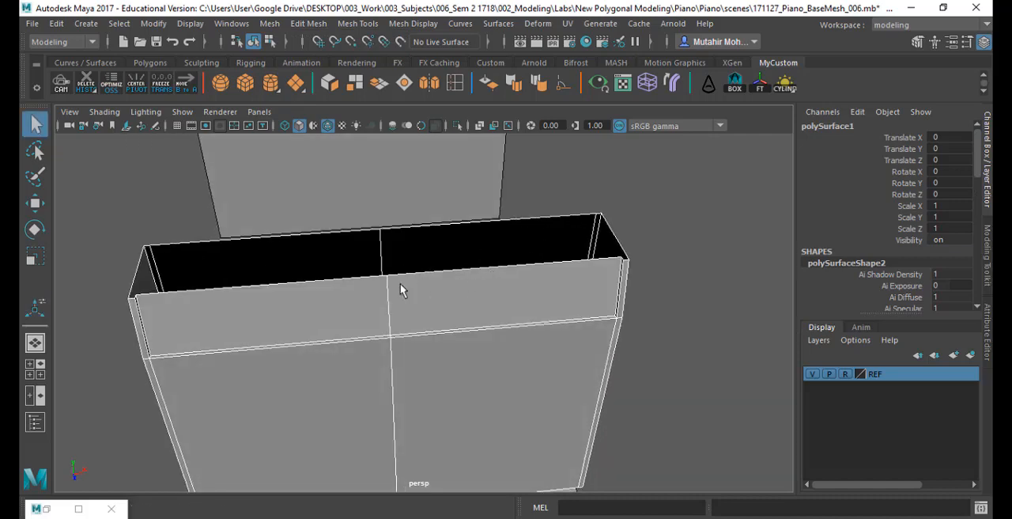
- Select the border edges around the mirrored body's open top and close the opening with Fill Hole
right_drag(404, 108, 407, 75)
alt+drag(377, 296, 637, 284)
drag(177, 276, 740, 376)
key(4)
alt+drag(567, 299, 562, 342)
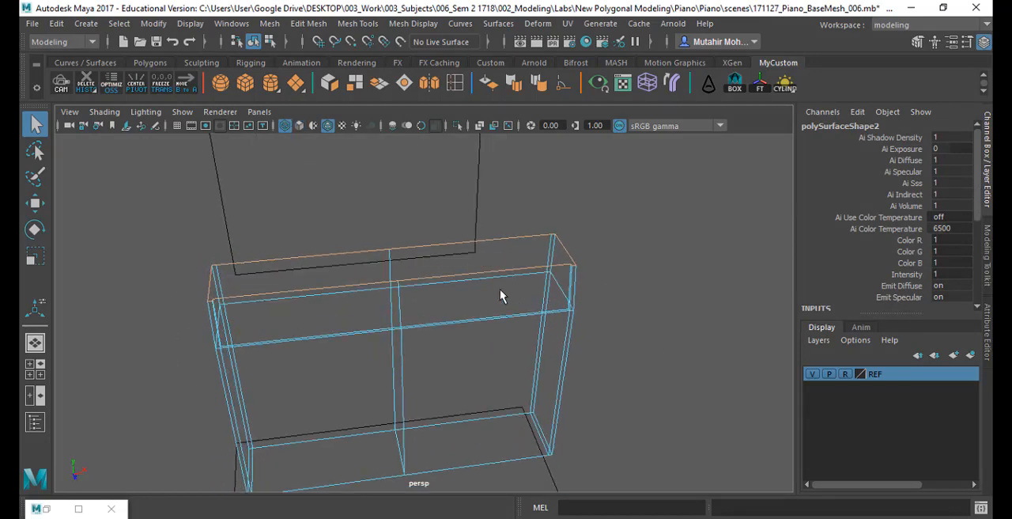
alt+drag(500, 297, 414, 204)
key(5)
mouse_move(355, 165)
alt+mouse_down()
mouse_move(363, 186)
mouse_move(290, 192)
alt+mouse_up()
click(269, 23)
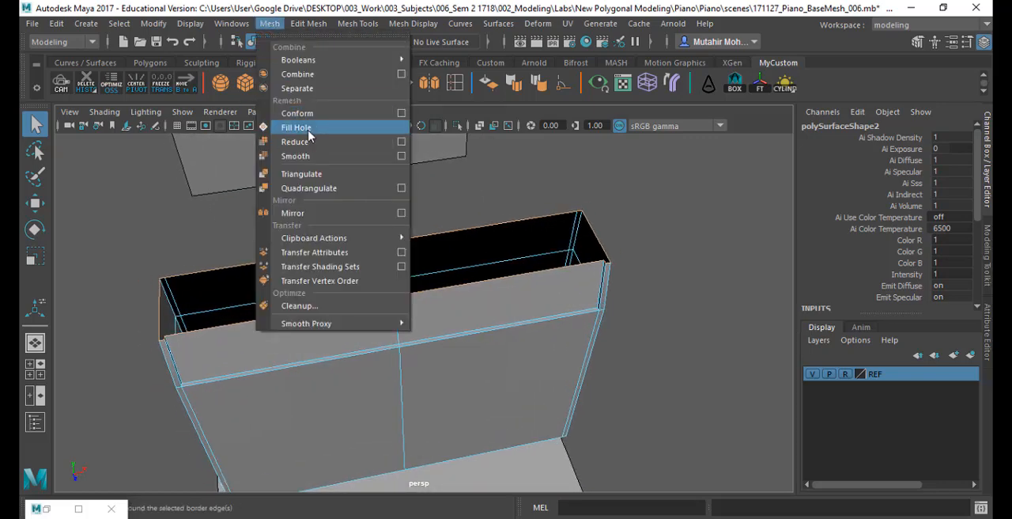
click(309, 133)
alt+drag(378, 258, 478, 326)
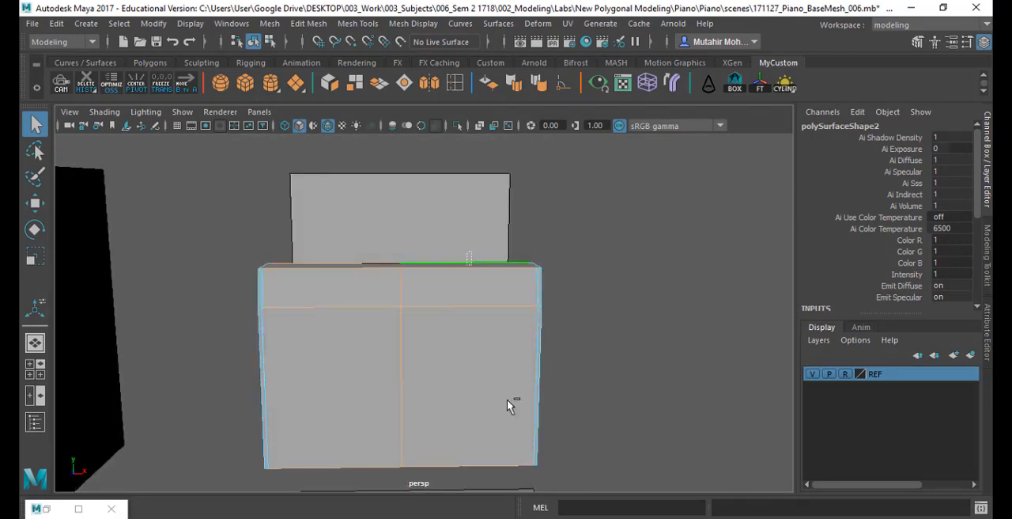
- Delete the leftover centre edge loop running around the mirrored body, checking it in wireframe before returning to shaded display
key(4)
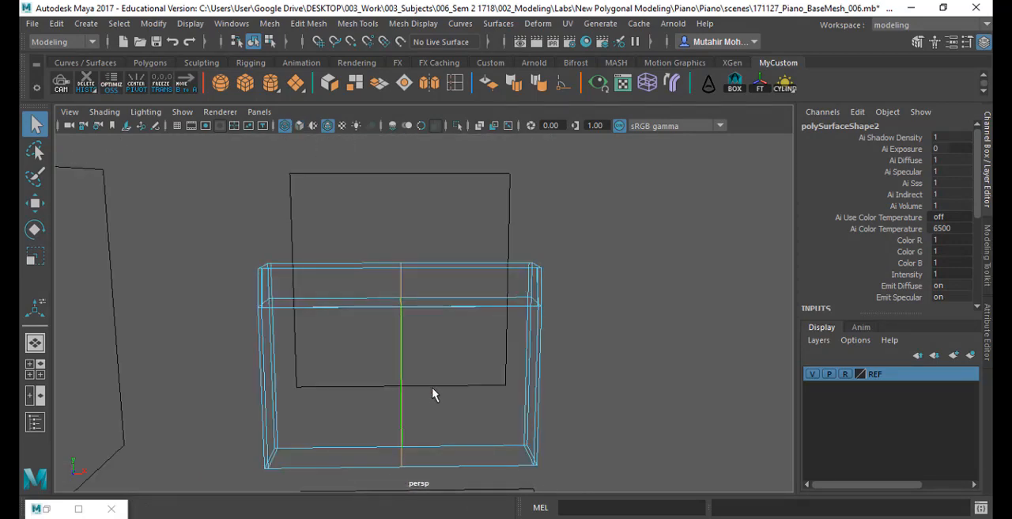
mouse_move(434, 395)
alt+mouse_down()
mouse_move(377, 372)
mouse_move(389, 388)
mouse_move(447, 403)
alt+mouse_up()
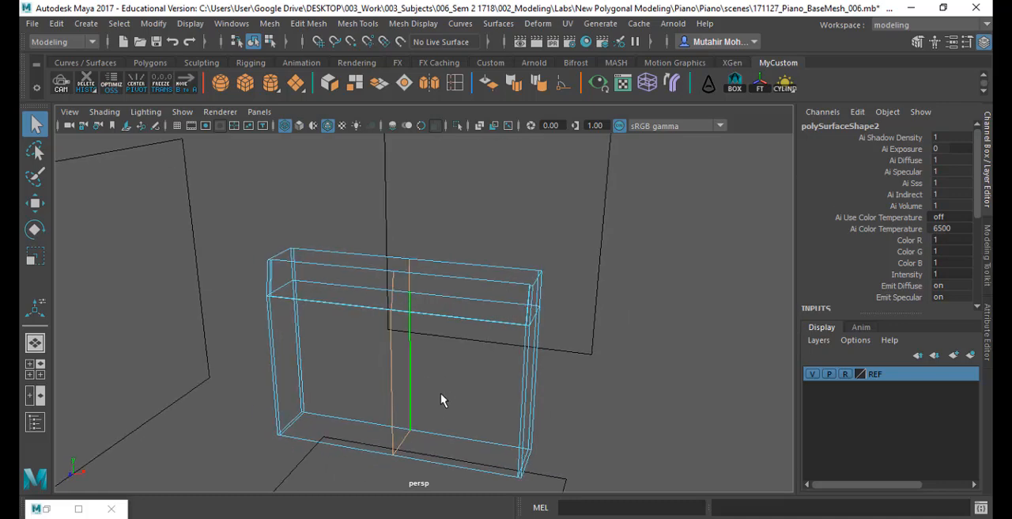
click(308, 23)
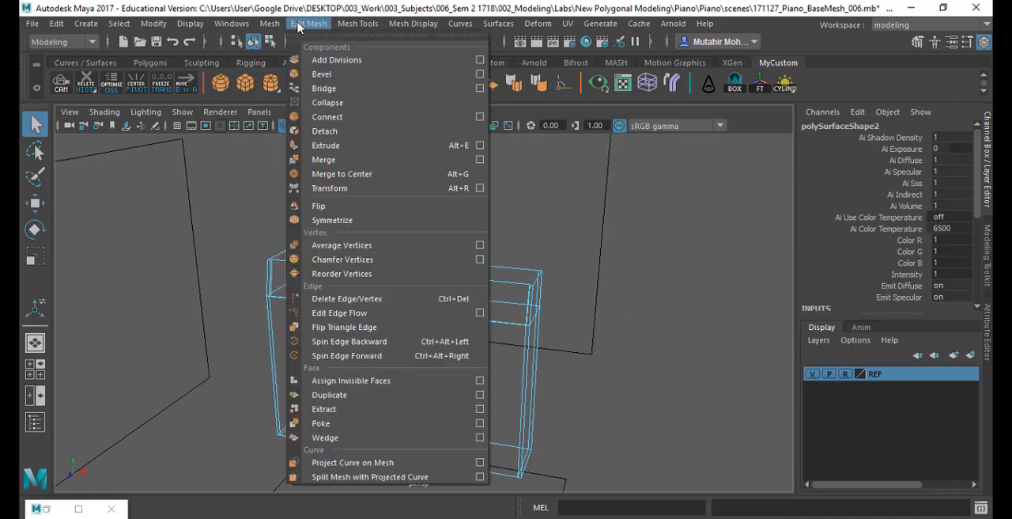
click(452, 305)
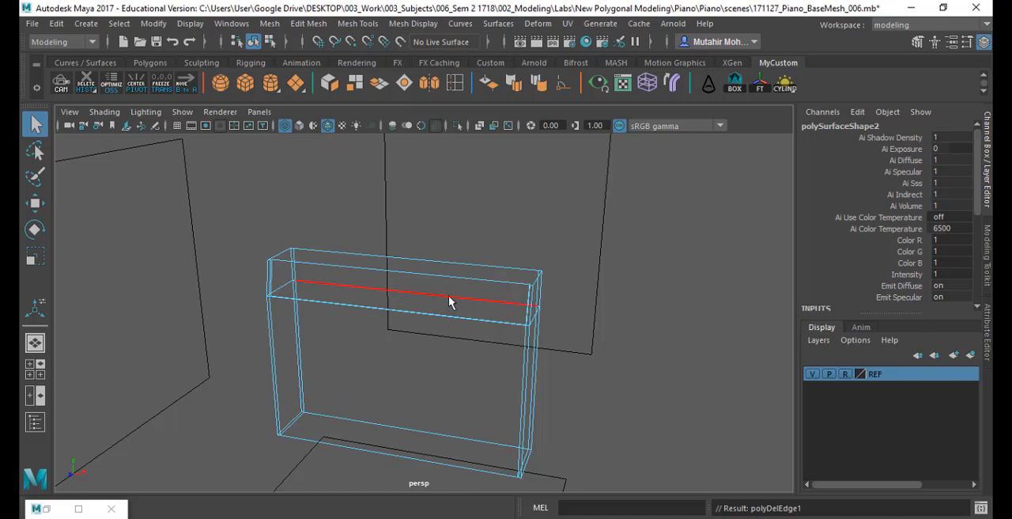
mouse_move(424, 294)
alt+mouse_down()
mouse_move(443, 361)
mouse_move(266, 333)
mouse_move(472, 345)
mouse_move(499, 318)
mouse_move(540, 379)
mouse_move(472, 253)
mouse_move(511, 350)
mouse_move(356, 345)
mouse_move(402, 226)
mouse_move(374, 352)
alt+mouse_up()
key(5)
- Use Multi-Cut to connect the inner front and back corners across the top face at both side panels
alt+drag(466, 311, 427, 327)
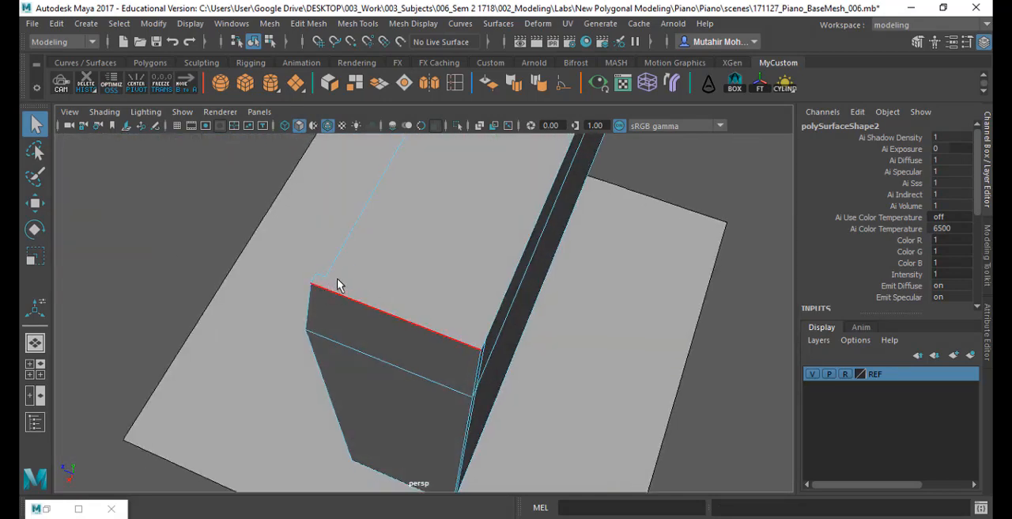
mouse_move(339, 285)
alt+mouse_down()
mouse_move(282, 308)
mouse_move(332, 127)
mouse_move(291, 297)
alt+mouse_up()
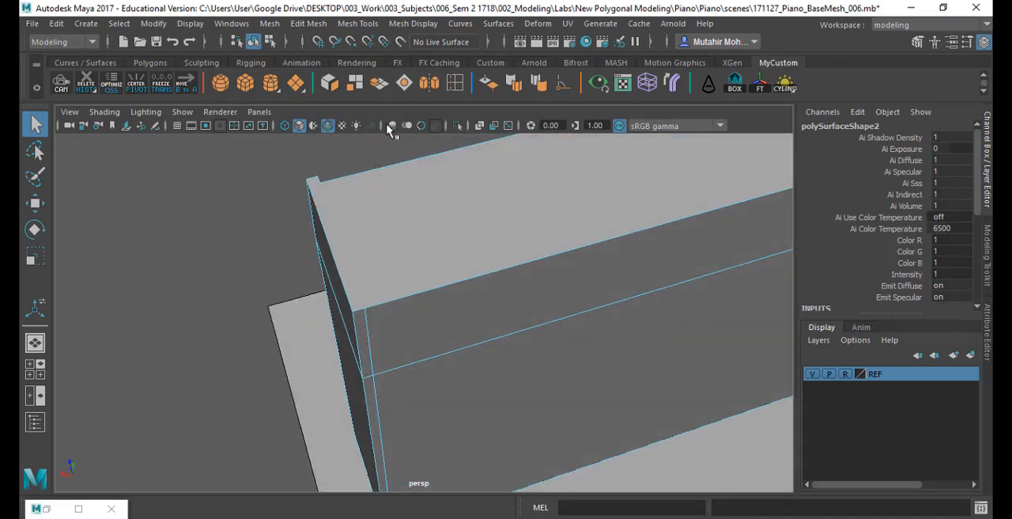
click(358, 22)
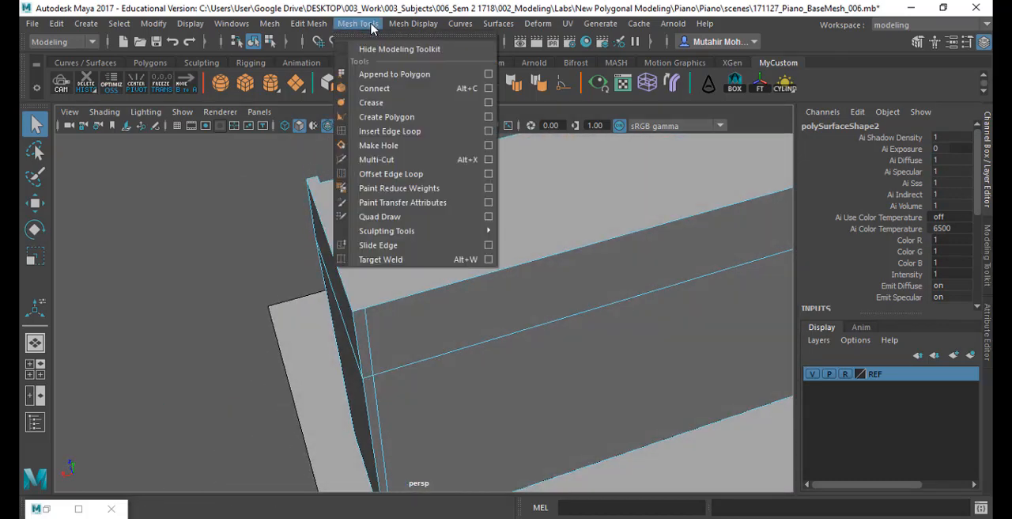
click(381, 159)
key(Escape)
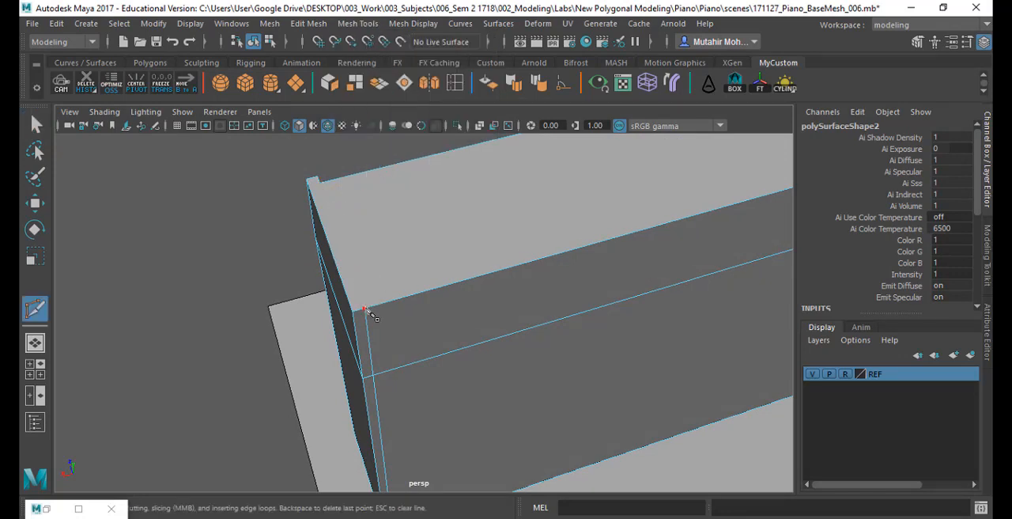
click(320, 183)
right_click(448, 268)
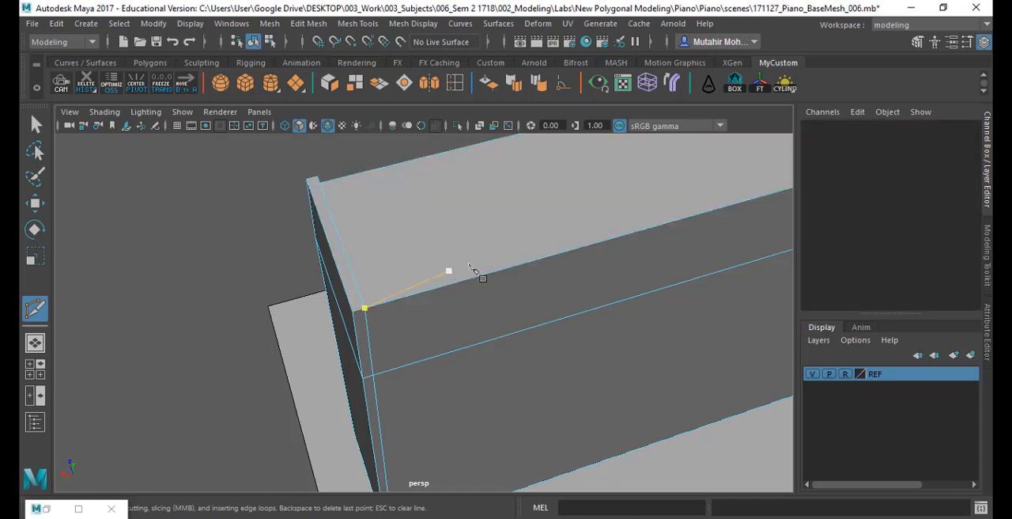
alt+middle_drag(684, 247, 312, 369)
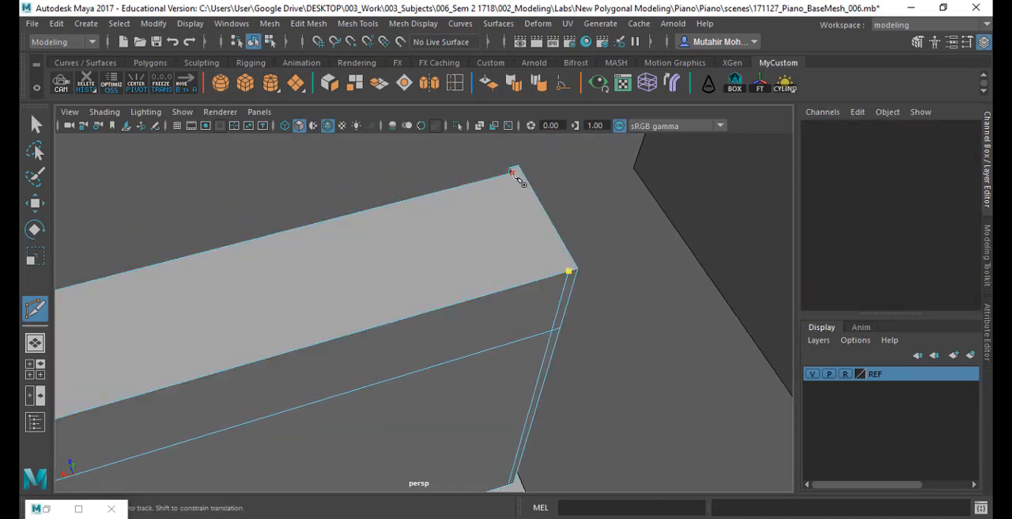
alt+drag(483, 387, 505, 370)
alt+middle_drag(504, 369, 478, 364)
alt+drag(451, 196, 467, 300)
- Hide the REF layer and examine the lower corner of the body's sloped upper front in the side view
click(813, 373)
alt+drag(554, 340, 509, 317)
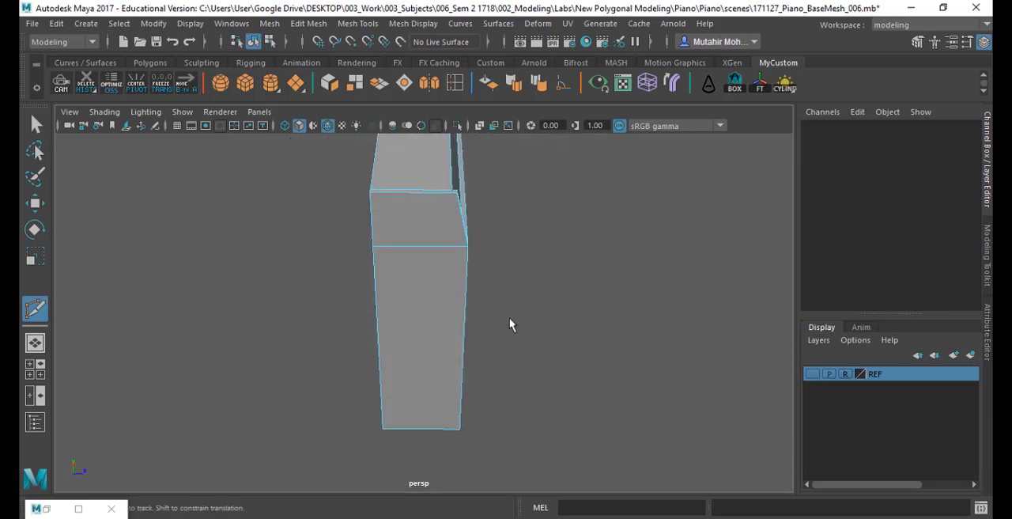
key(q)
key(space)
key(space)
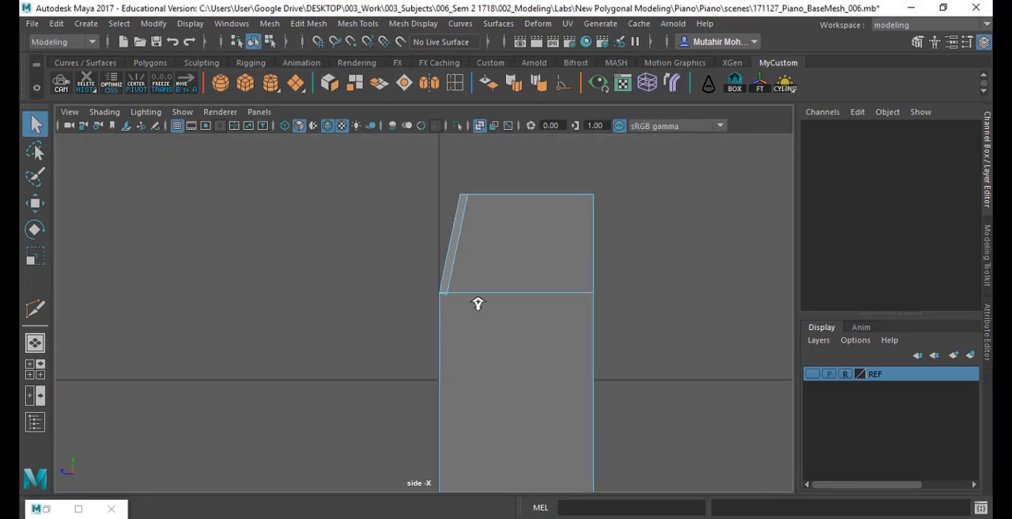
scroll(518, 345, up, 3)
alt+middle_drag(495, 316, 466, 229)
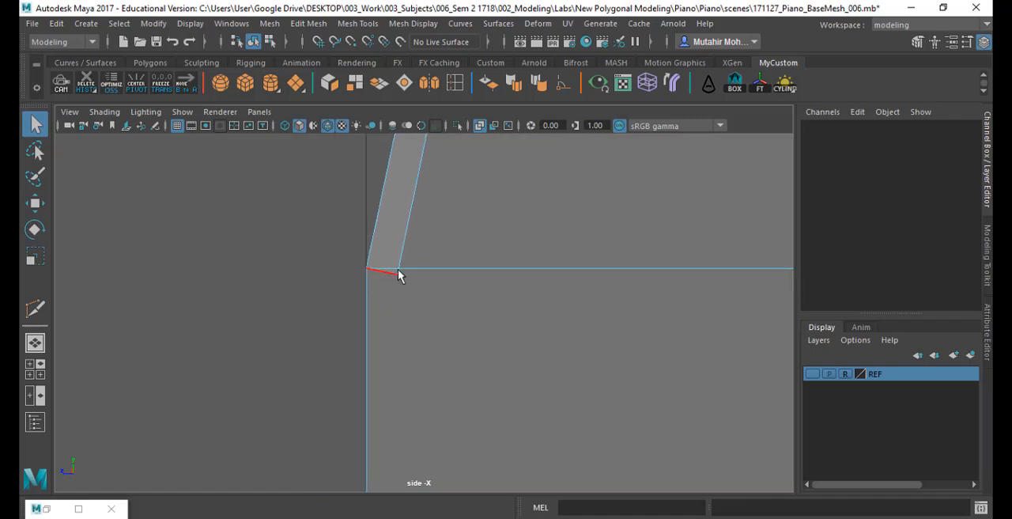
right_drag(396, 274, 397, 70)
alt+right_drag(507, 278, 493, 342)
scroll(435, 463, up, 2)
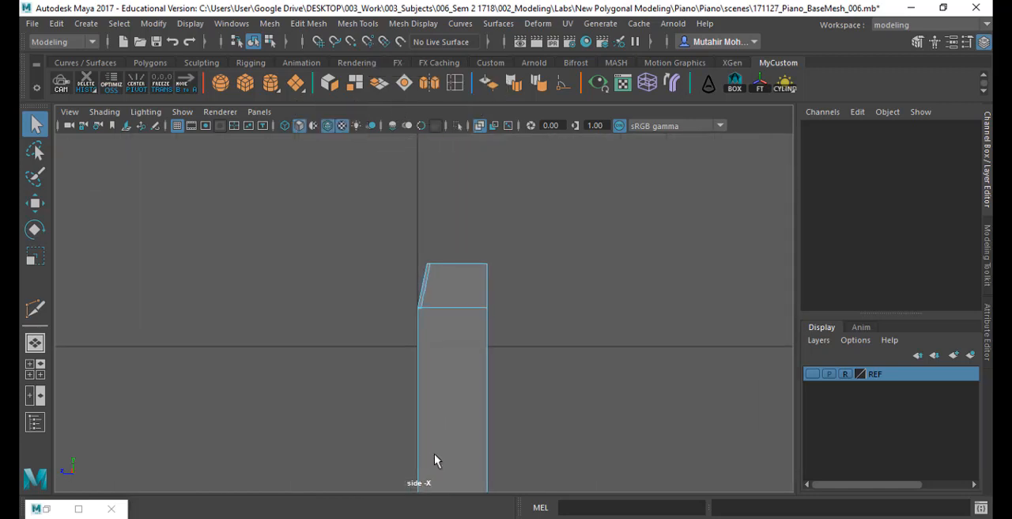
alt+middle_drag(453, 321, 417, 215)
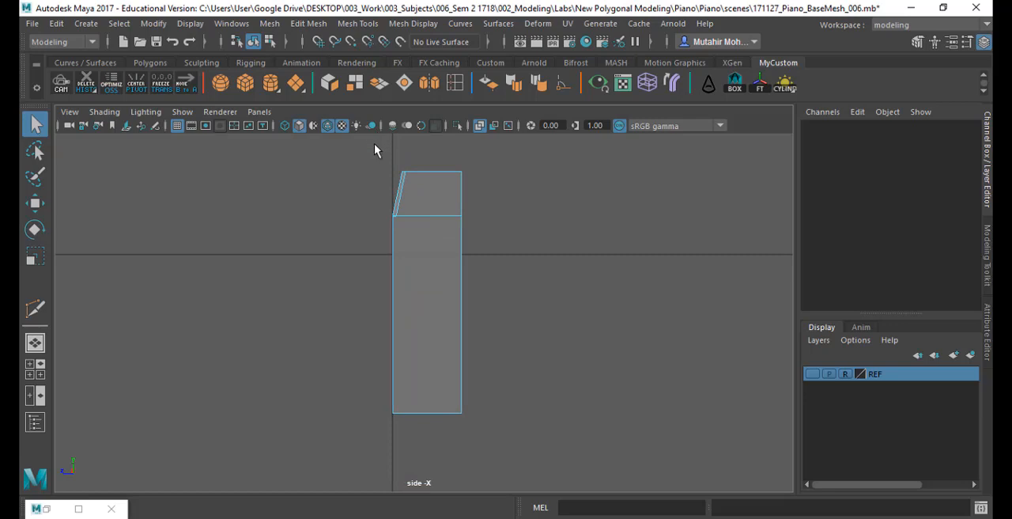
- Slice the whole body vertically in the side view with Multi-Cut, just behind the sloped upper front
click(357, 23)
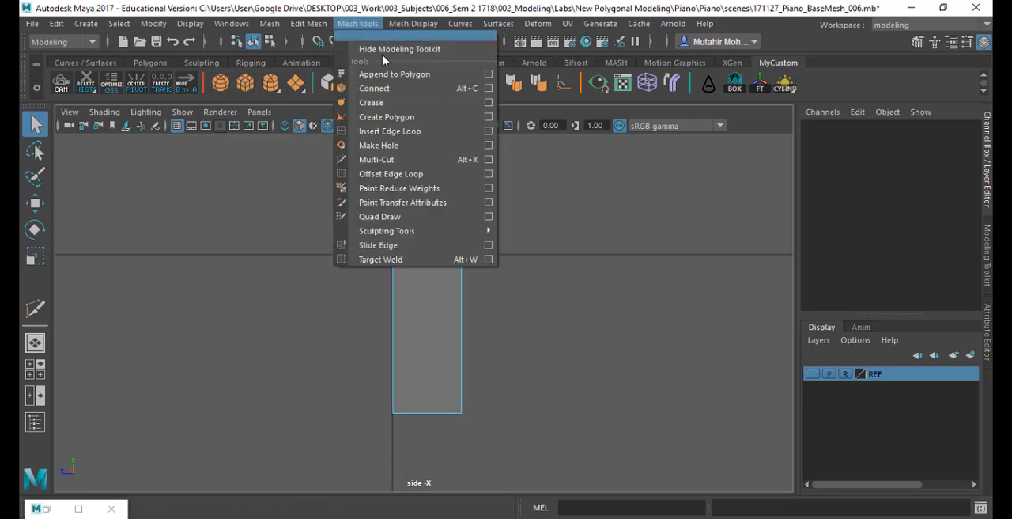
click(395, 159)
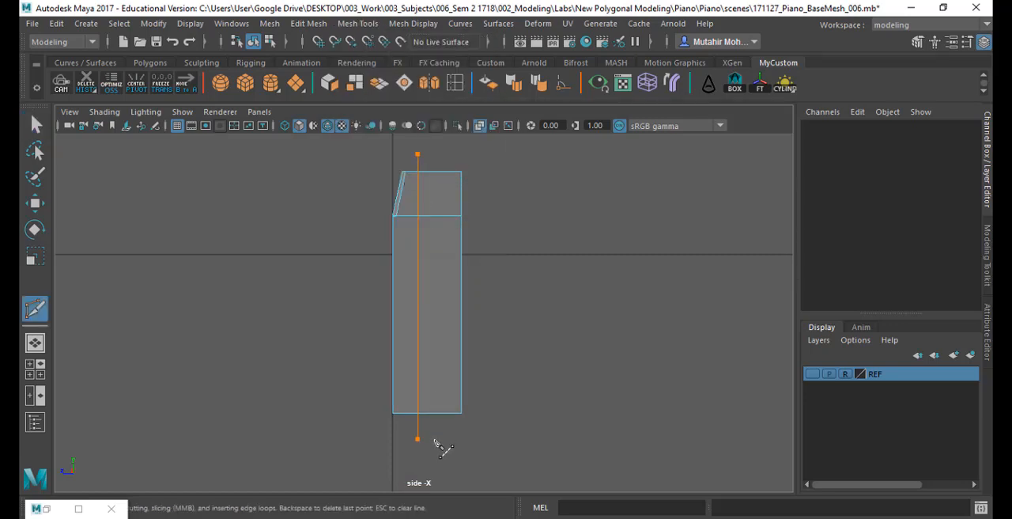
key(q)
key(space)
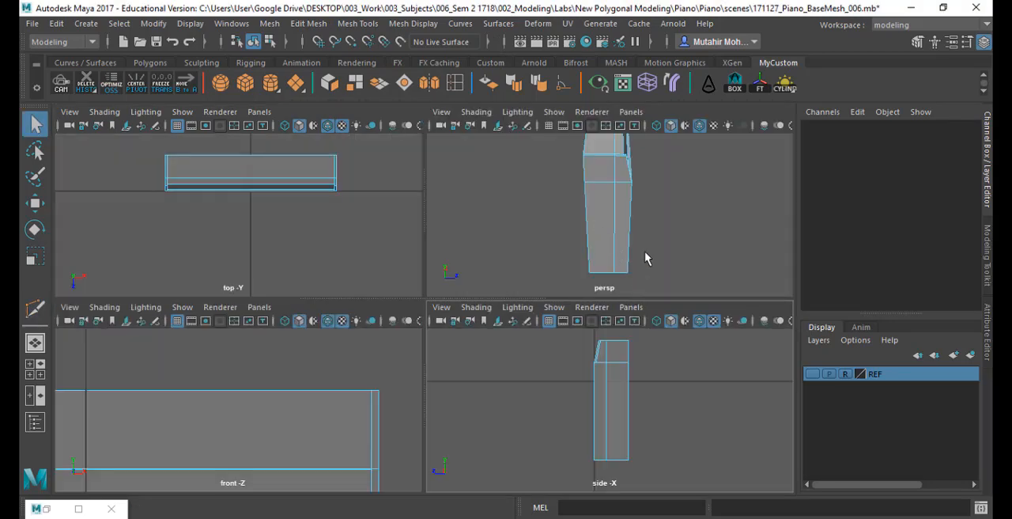
key(space)
- Try to delete the slice's edges across the top face and down the upper part of the side panels
alt+drag(635, 240, 499, 230)
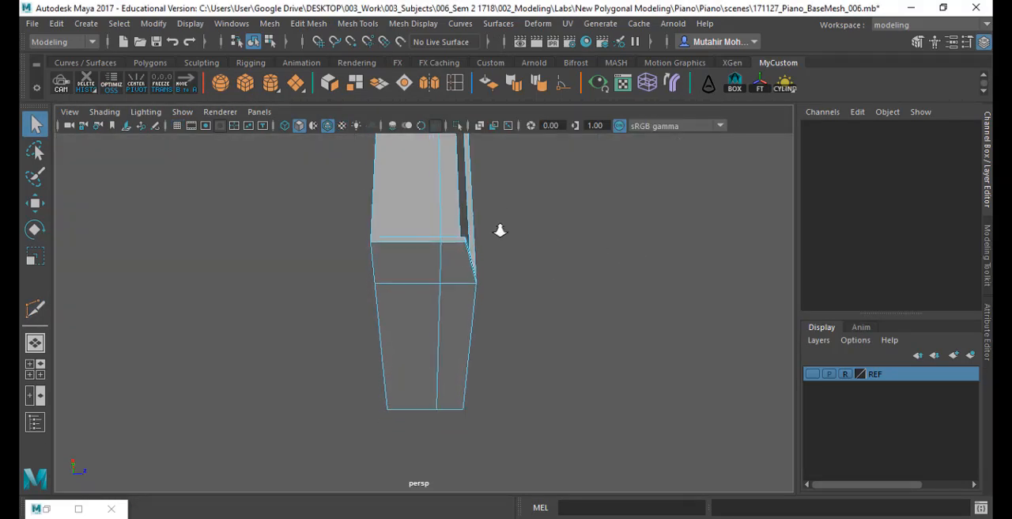
scroll(500, 230, up, 2)
alt+middle_drag(482, 248, 432, 306)
scroll(427, 246, up, 5)
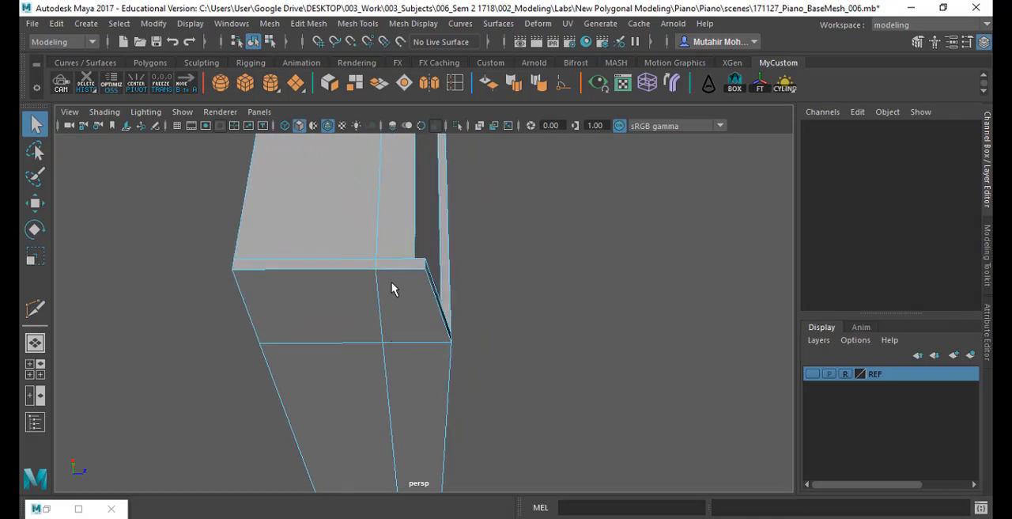
right_drag(381, 280, 395, 62)
click(380, 290)
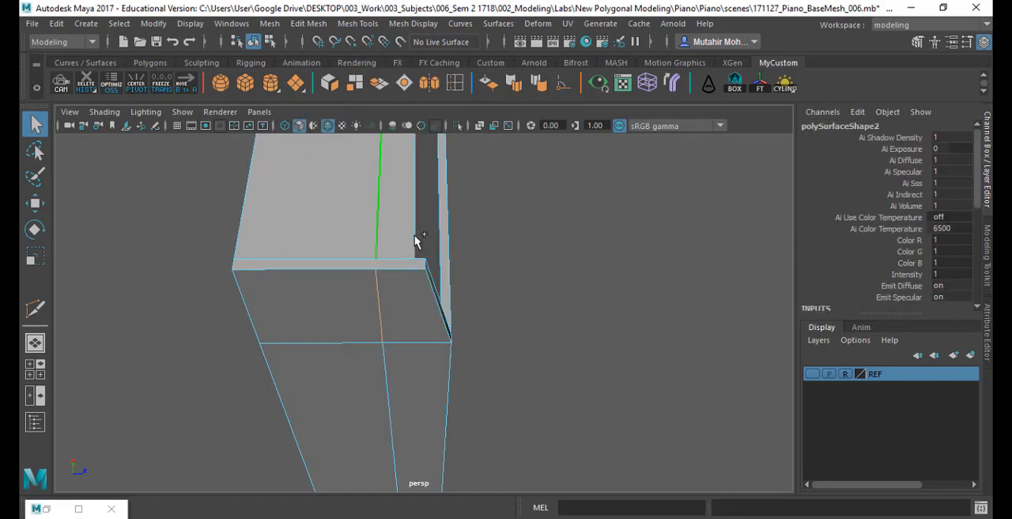
scroll(474, 236, down, 5)
alt+drag(525, 230, 348, 249)
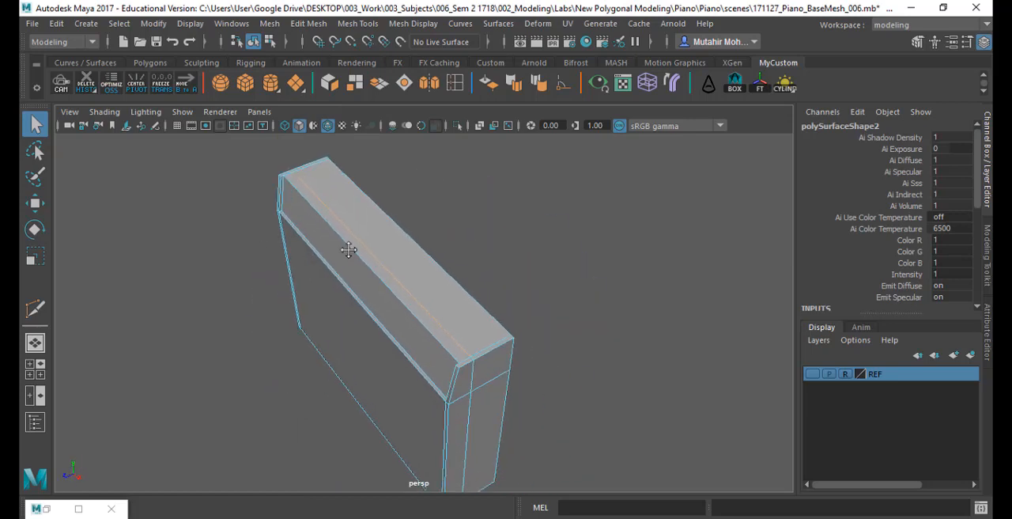
alt+middle_drag(348, 249, 300, 210)
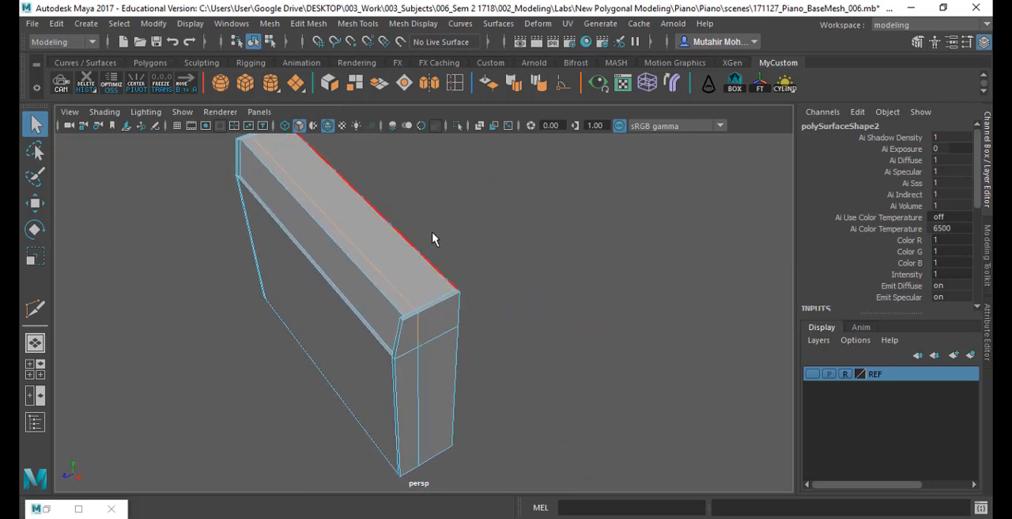
alt+right_drag(433, 237, 431, 474)
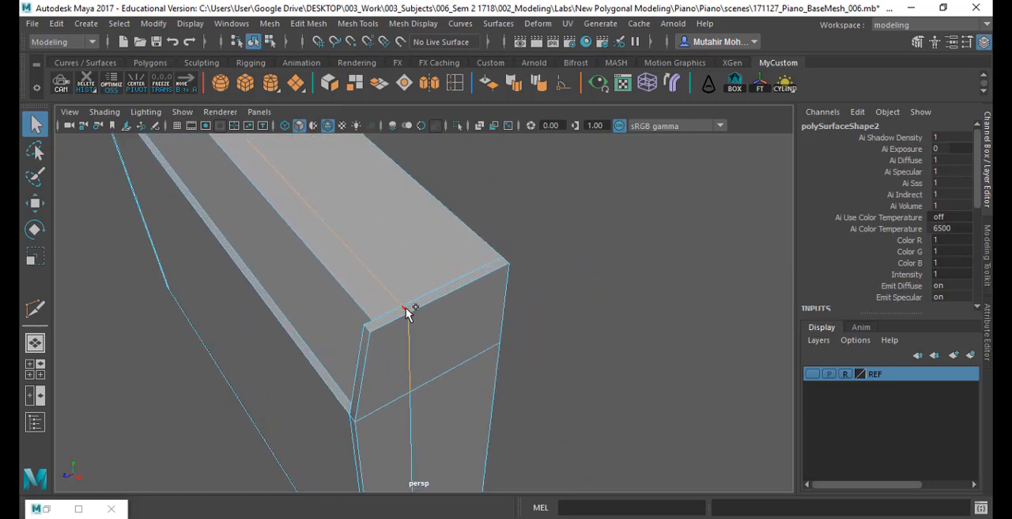
key(ctrl+Delete)
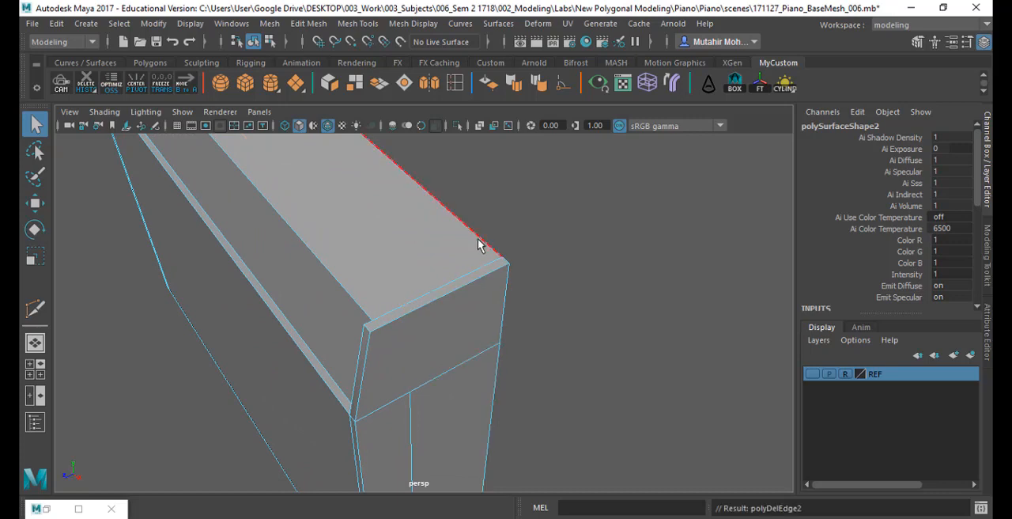
alt+drag(453, 356, 390, 375)
alt+middle_drag(370, 359, 430, 341)
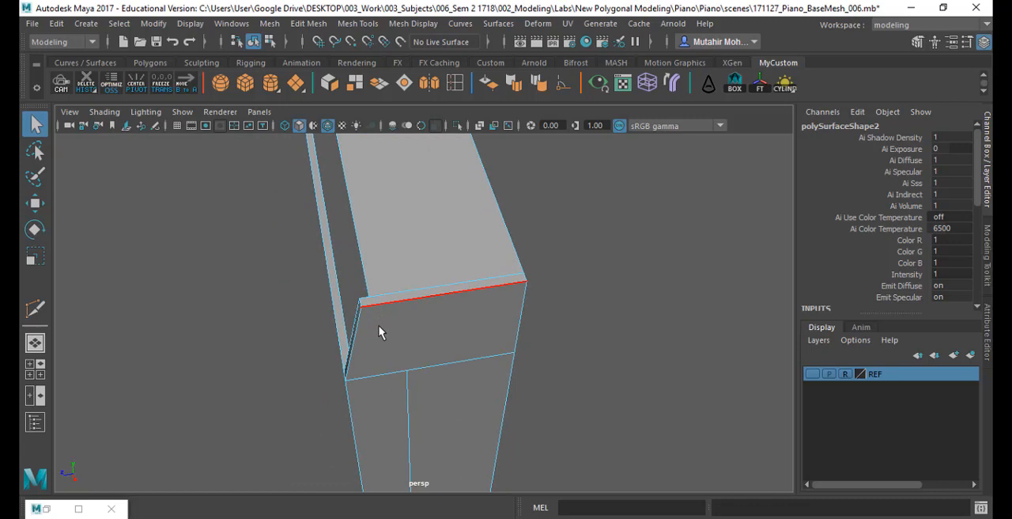
- Undo the edge deletion and remove only the slice edges across the top, keeping those on the side panels
key(ctrl+z)
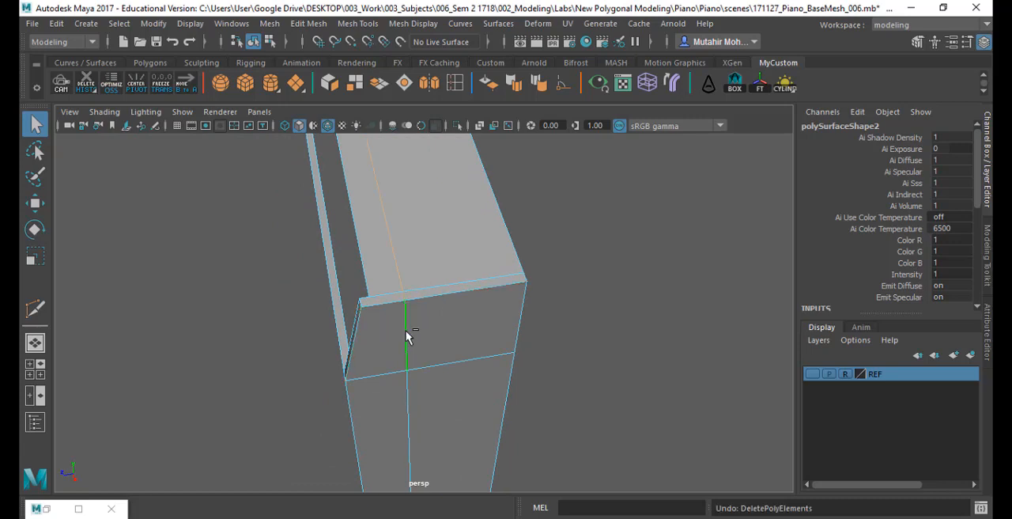
alt+drag(378, 366, 549, 384)
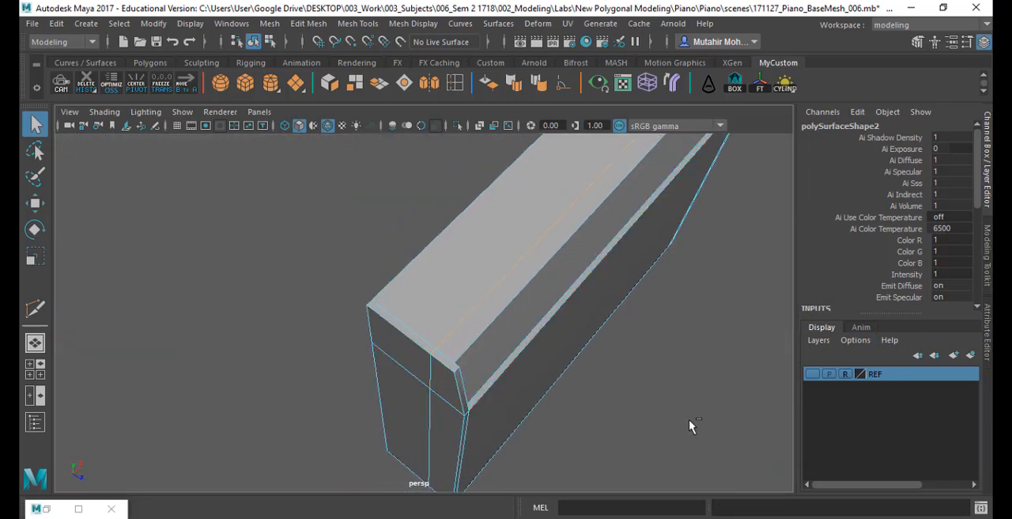
alt+drag(546, 357, 496, 343)
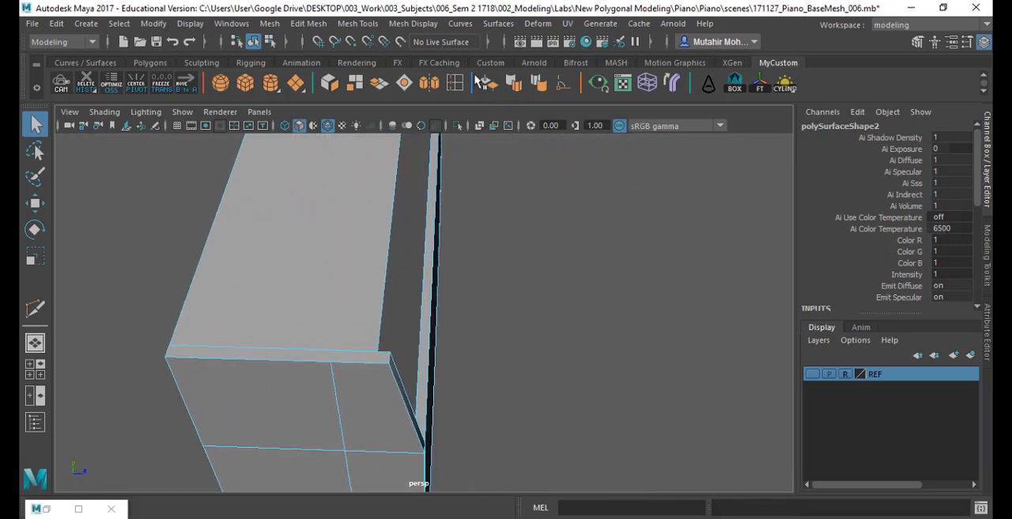
- Use Multi-Cut to connect the upper end of each side panel's slice to the top face's inner front corner
click(361, 23)
click(379, 158)
click(373, 225)
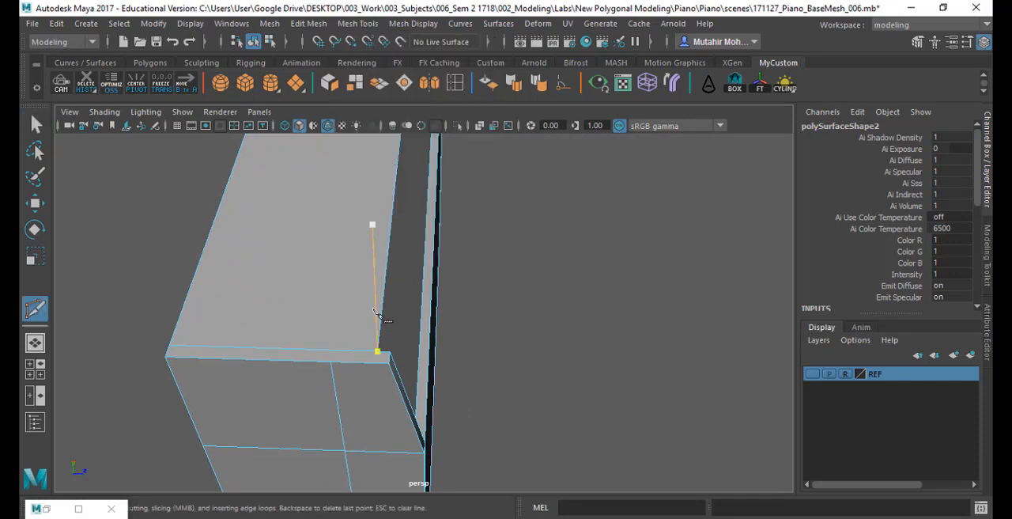
key(Escape)
alt+drag(499, 251, 530, 336)
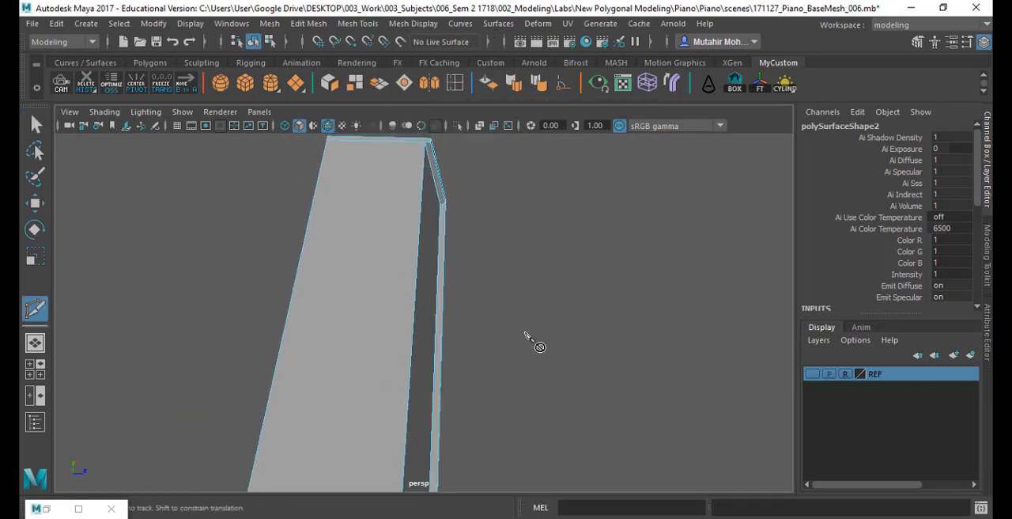
alt+drag(549, 291, 449, 350)
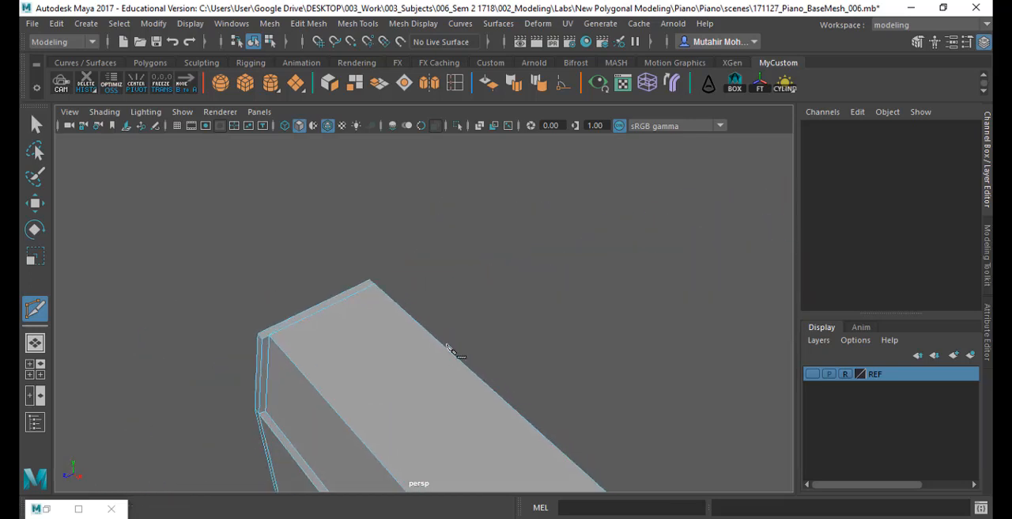
alt+middle_drag(446, 346, 257, 125)
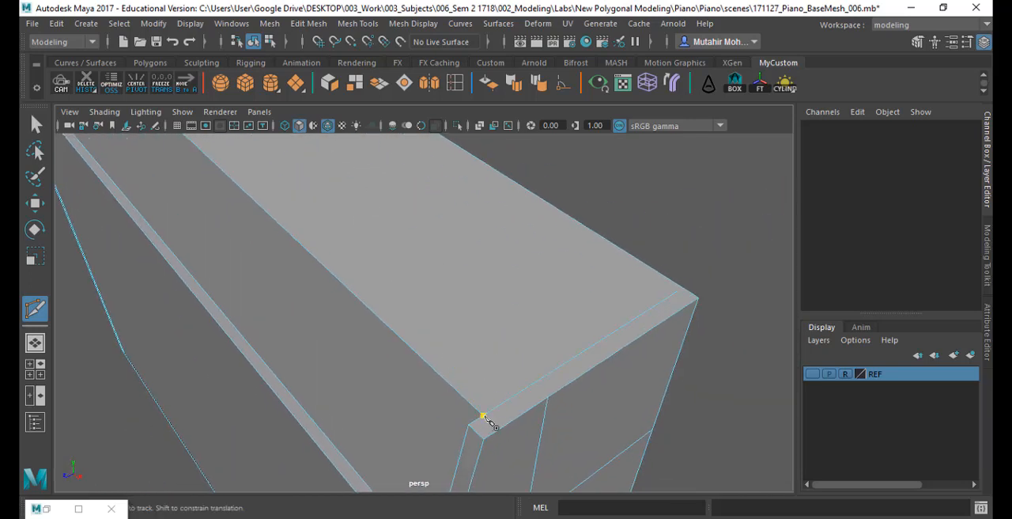
click(548, 398)
right_click(634, 428)
key(q)
- Select both side panels' vertical slice edges and move them forward along the depth axis, snapping them to the top face's front edge
scroll(599, 353, down, 4)
alt+drag(598, 353, 513, 400)
alt+middle_drag(513, 400, 489, 327)
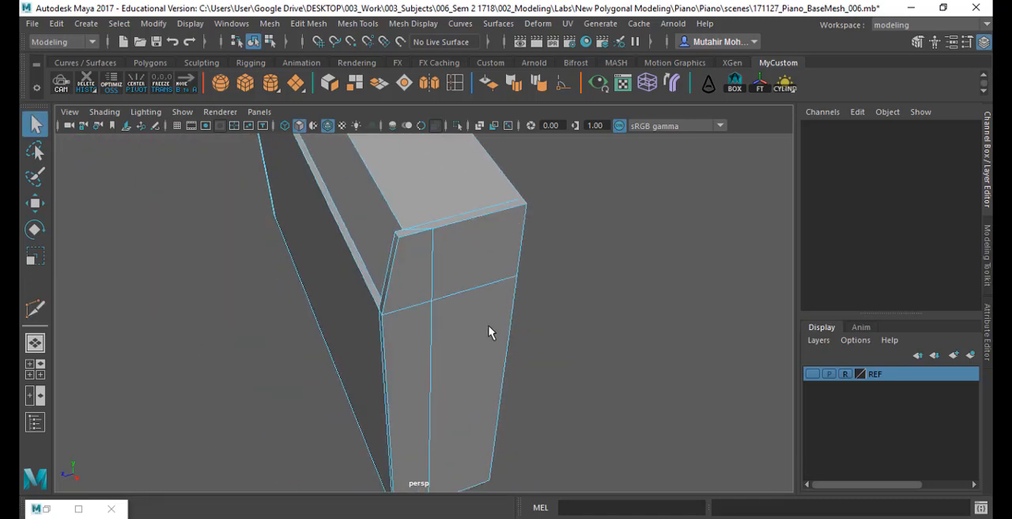
right_drag(435, 250, 434, 68)
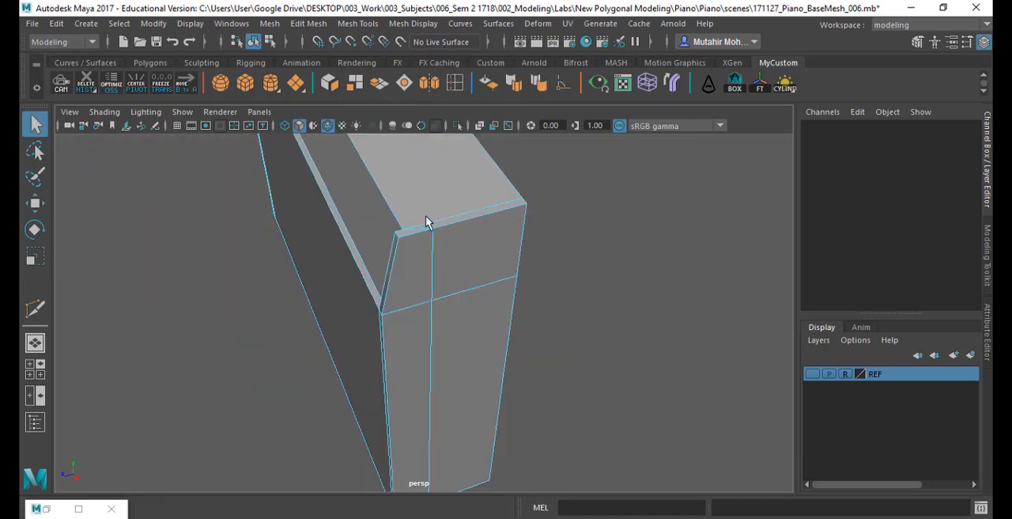
click(434, 283)
shift+click(427, 407)
key(f)
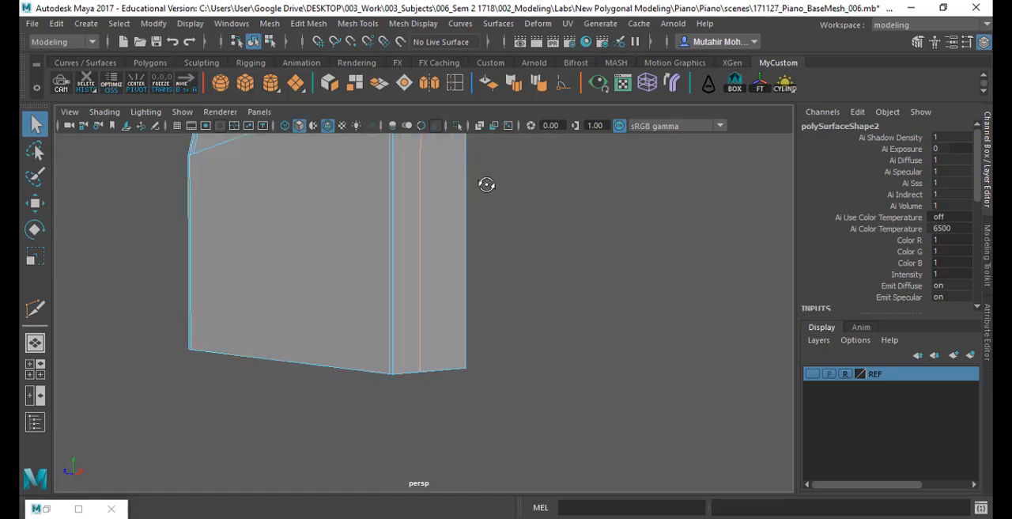
alt+drag(486, 184, 483, 325)
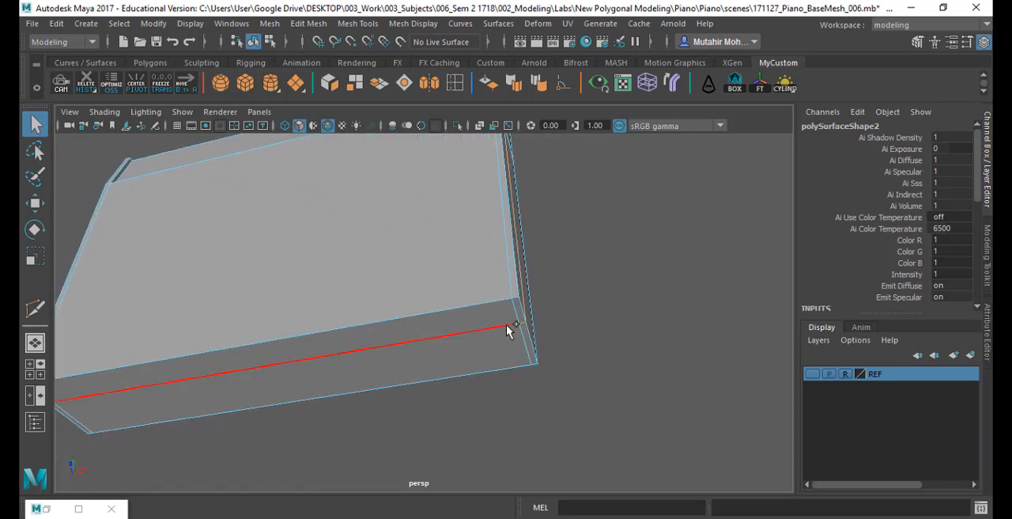
click(398, 337)
alt+drag(398, 337, 418, 409)
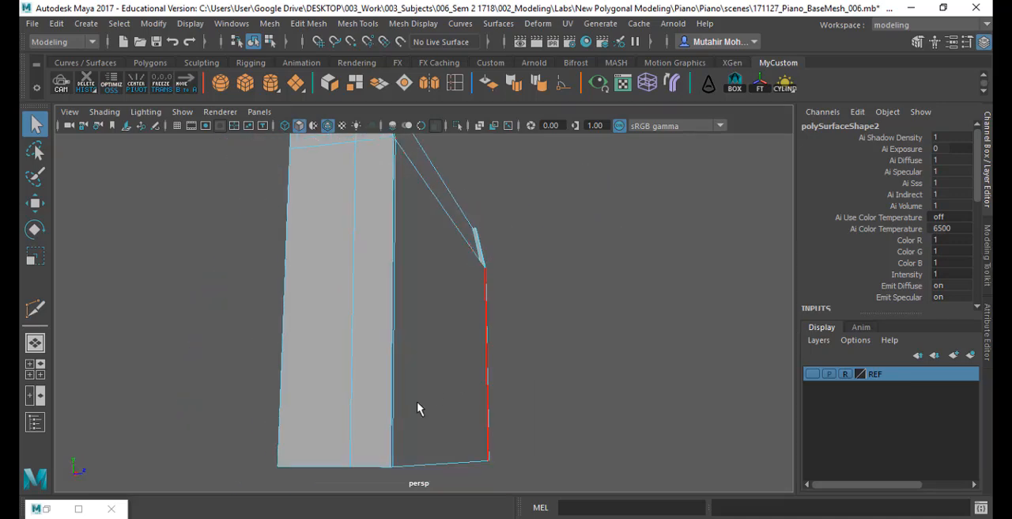
alt+drag(408, 238, 424, 302)
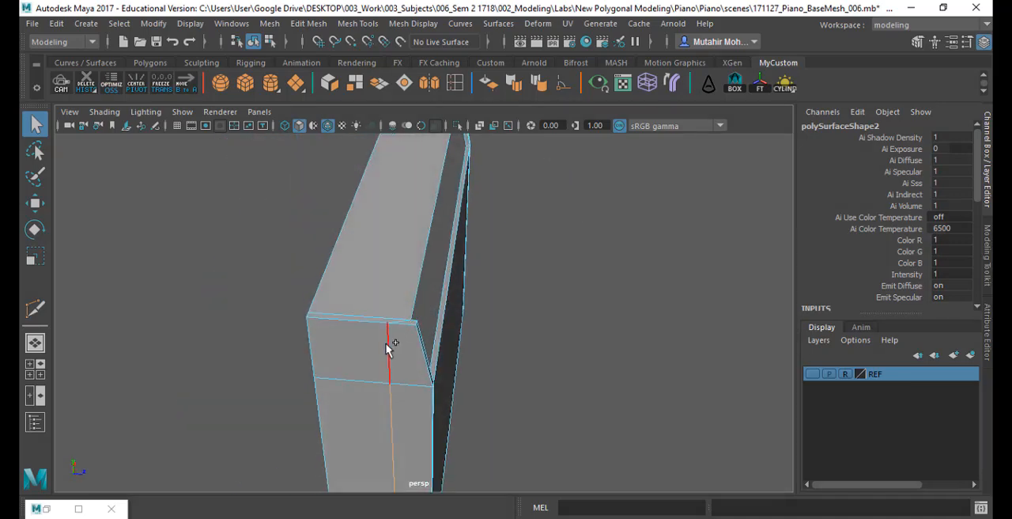
key(w)
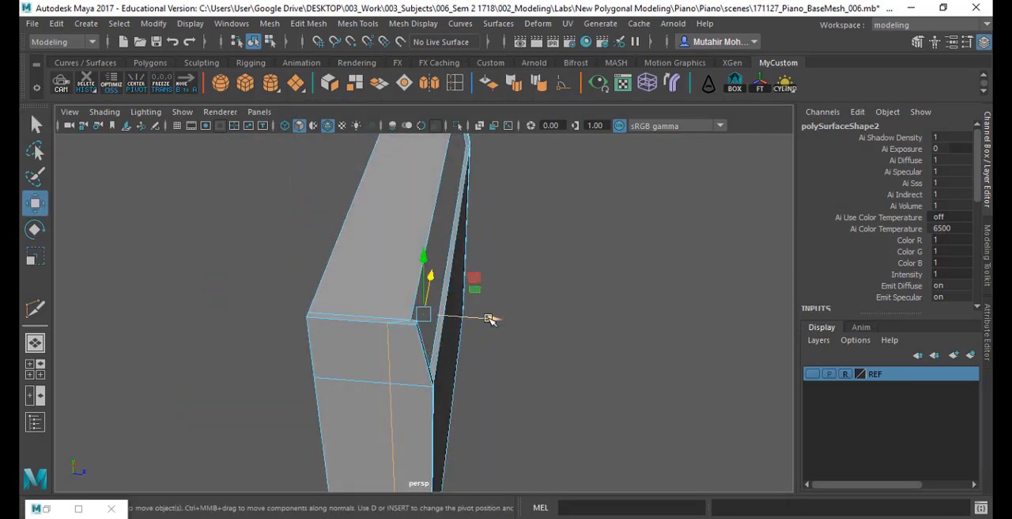
key(4)
mouse_move(515, 365)
alt+mouse_down()
mouse_move(479, 329)
mouse_move(327, 334)
mouse_move(364, 369)
mouse_move(492, 352)
mouse_move(467, 339)
alt+mouse_up()
key(5)
alt+drag(459, 243, 443, 229)
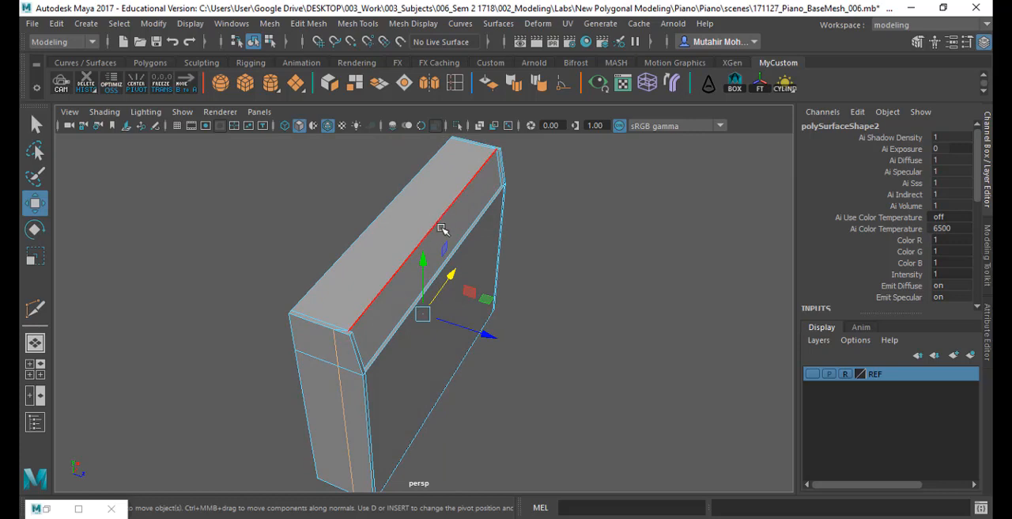
click(486, 333)
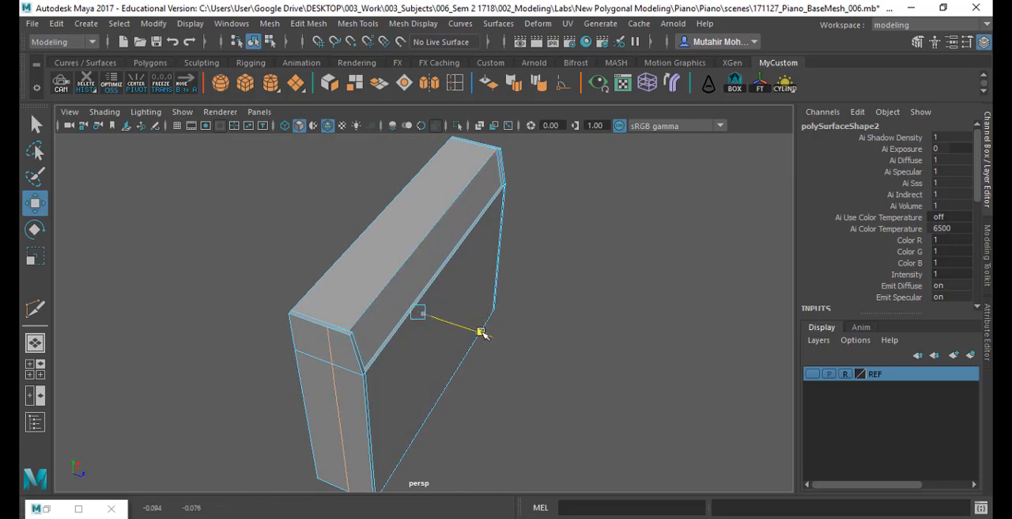
middle_drag(443, 216, 440, 224)
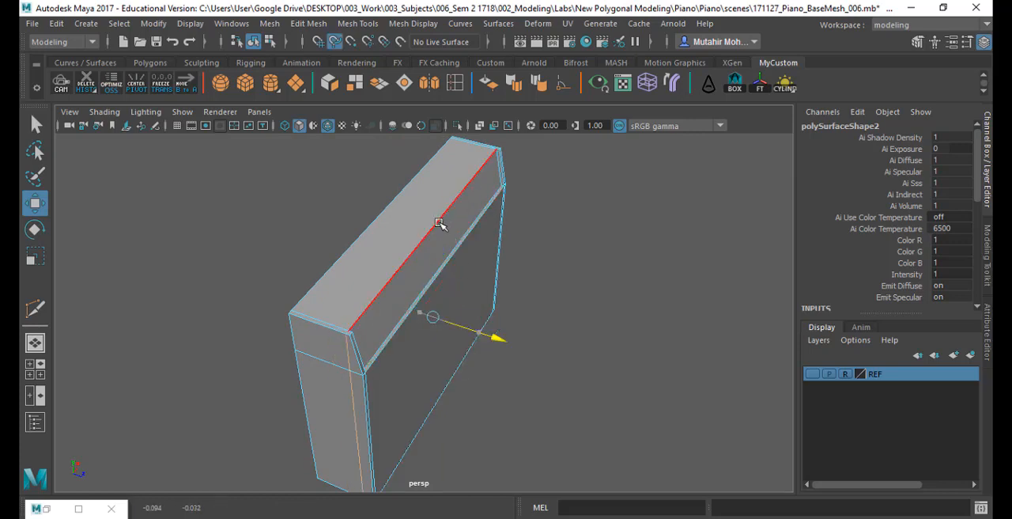
key(q)
click(515, 319)
- Display the REF reference layer behind the body in the side view
alt+drag(483, 355, 411, 343)
alt+middle_drag(411, 343, 460, 345)
alt+drag(460, 344, 361, 339)
key(space)
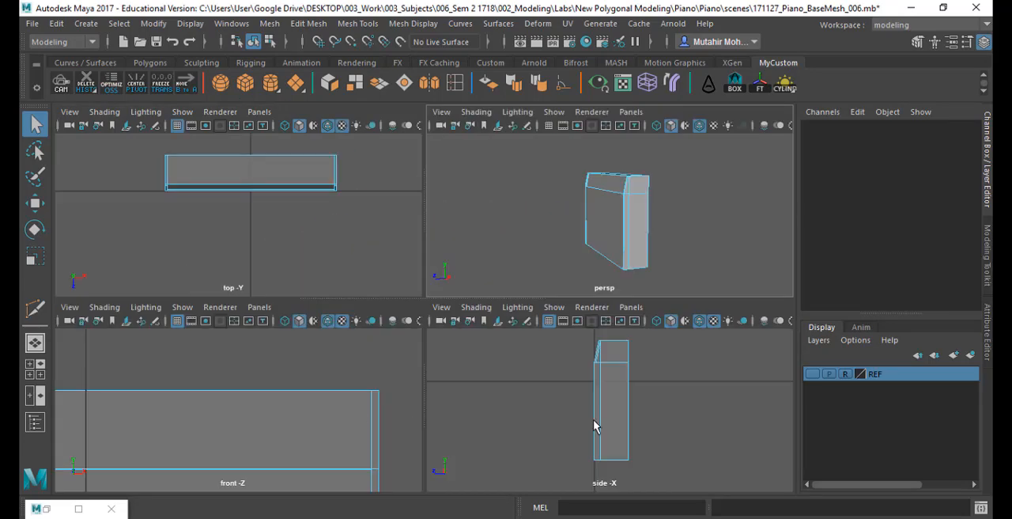
key(space)
ctrl+alt+drag(365, 203, 466, 260)
alt+middle_drag(465, 267, 456, 288)
click(812, 374)
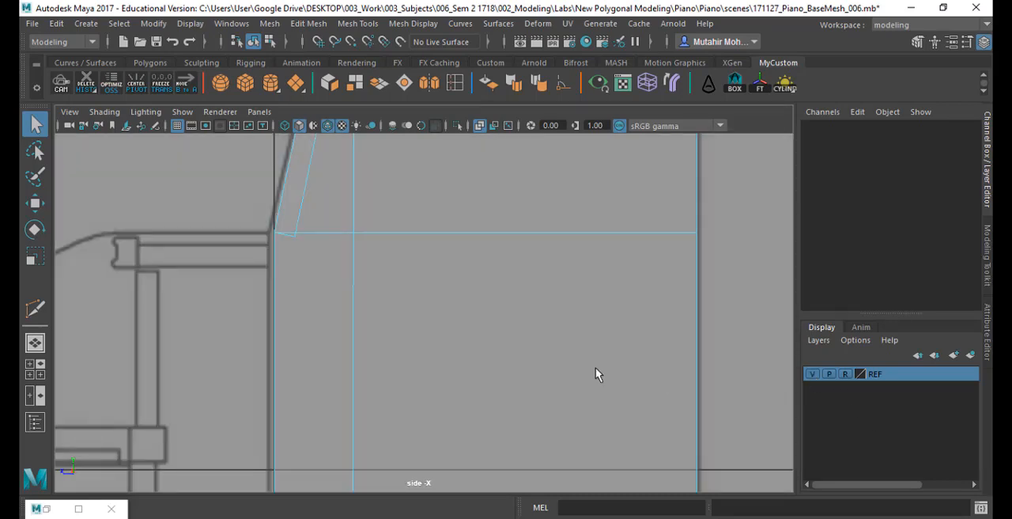
- Scale the horizontal row of vertices at the slope's base flat and raise it slightly in the side view
right_drag(295, 232, 229, 111)
drag(249, 196, 916, 317)
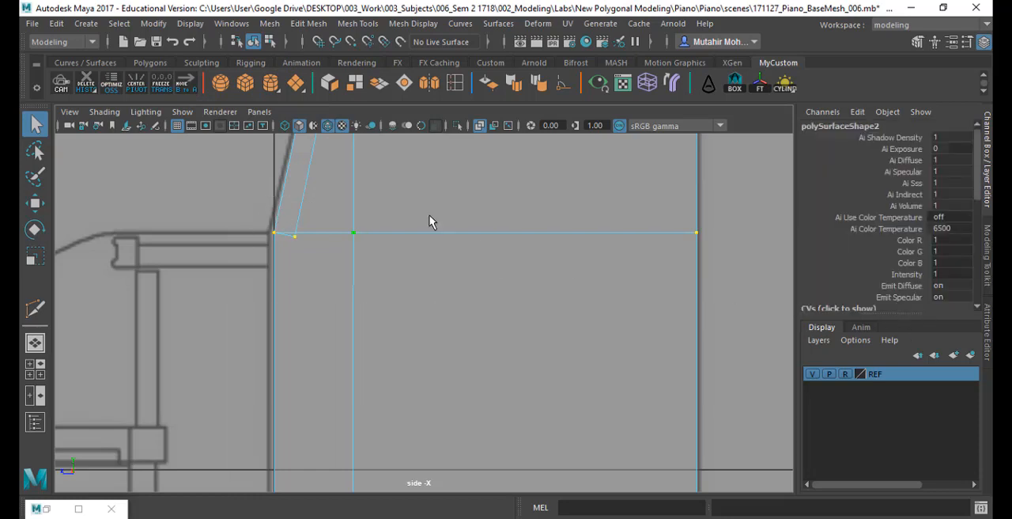
key(r)
drag(487, 172, 483, 324)
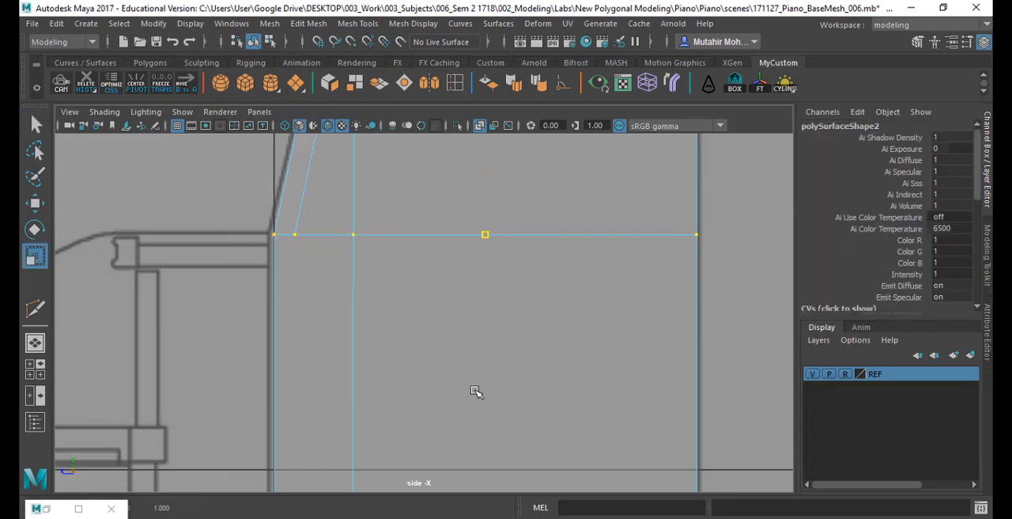
key(w)
drag(488, 169, 489, 163)
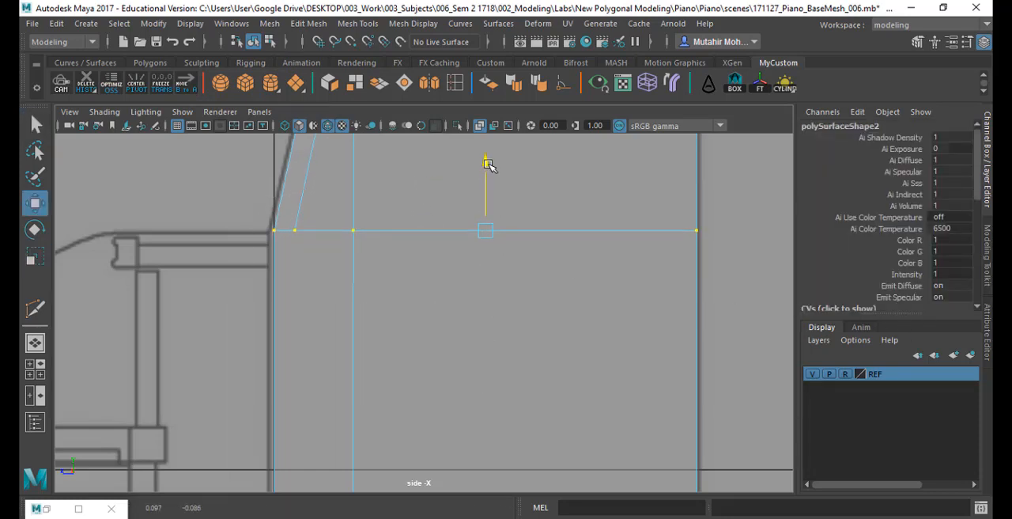
key(q)
click(570, 182)
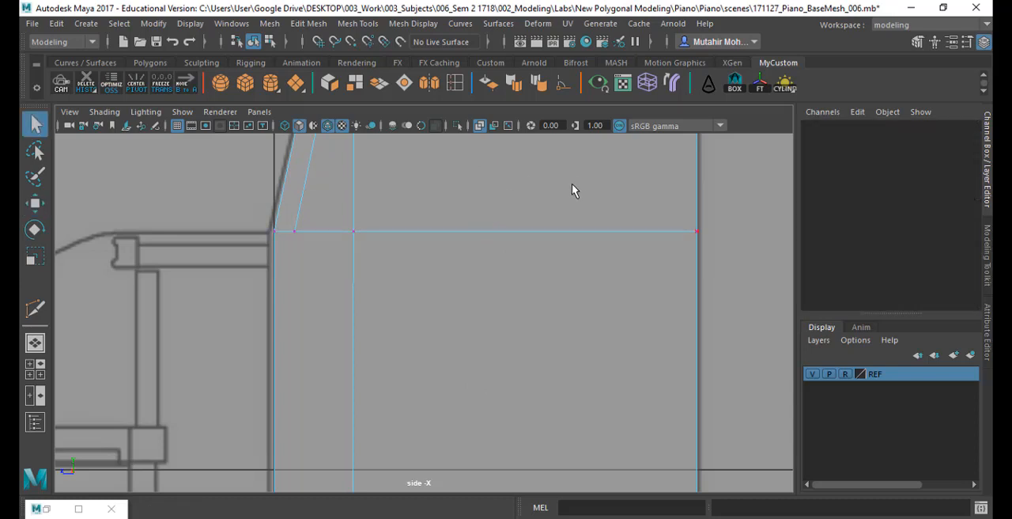
- Select the vertical slice's vertices from top to bottom and scale them flat along the depth axis into a straight line
alt+right_drag(572, 184, 525, 320)
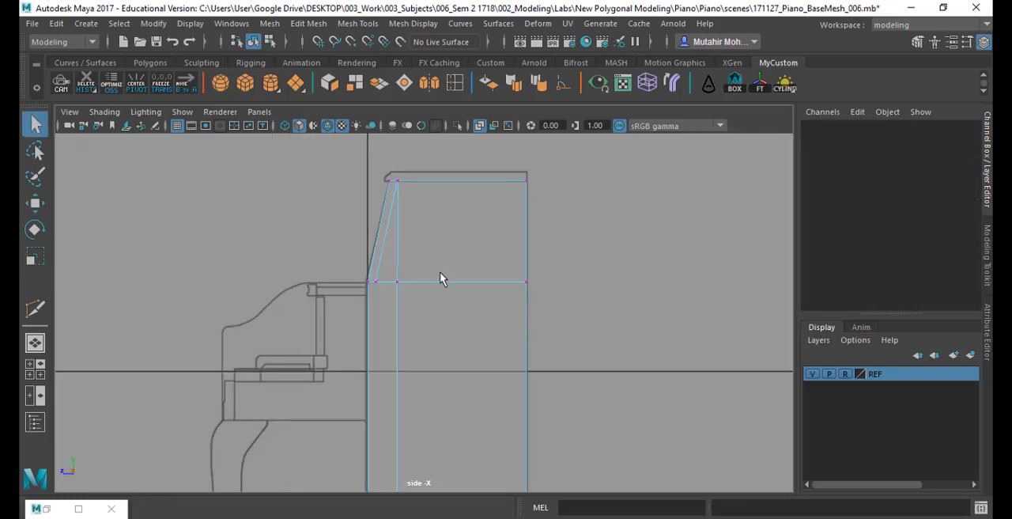
scroll(427, 212, up, 5)
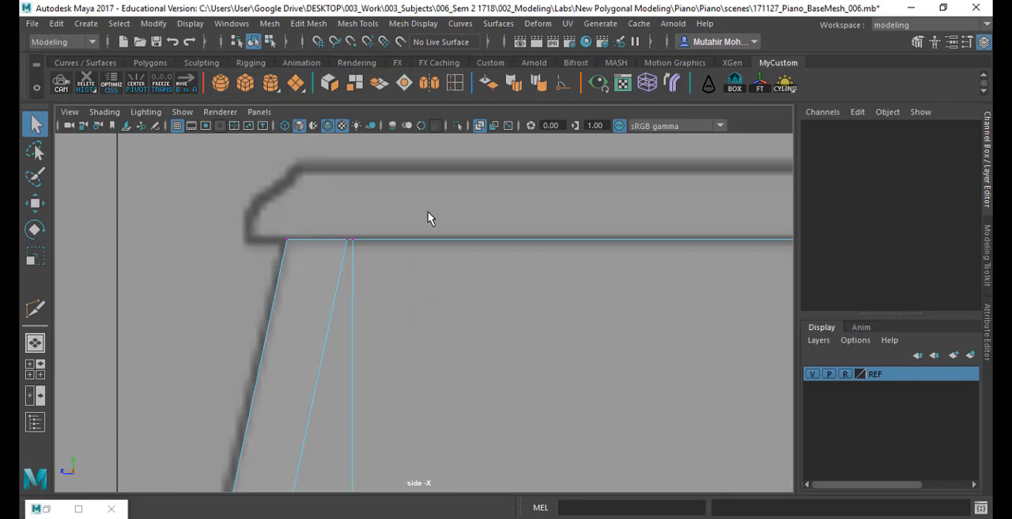
click(352, 237)
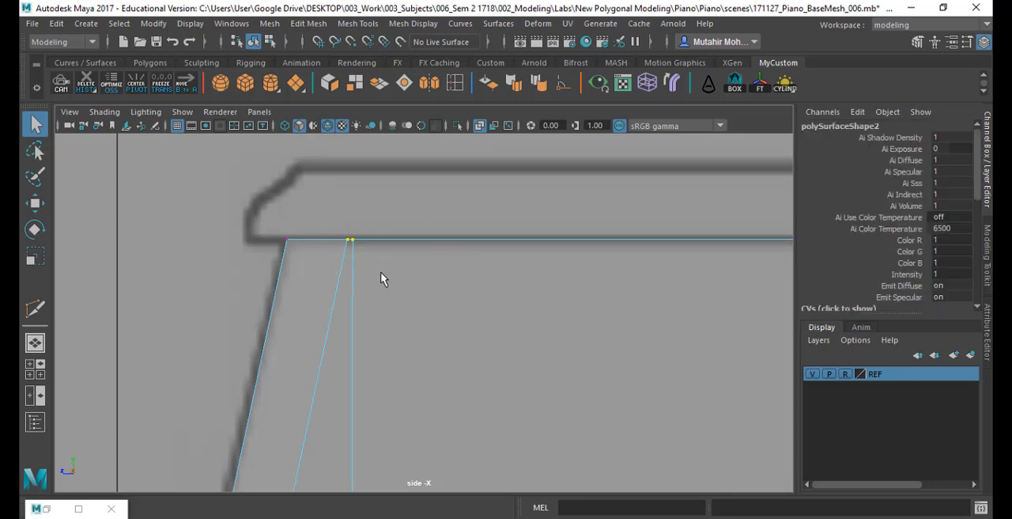
key(space)
key(space)
key(f)
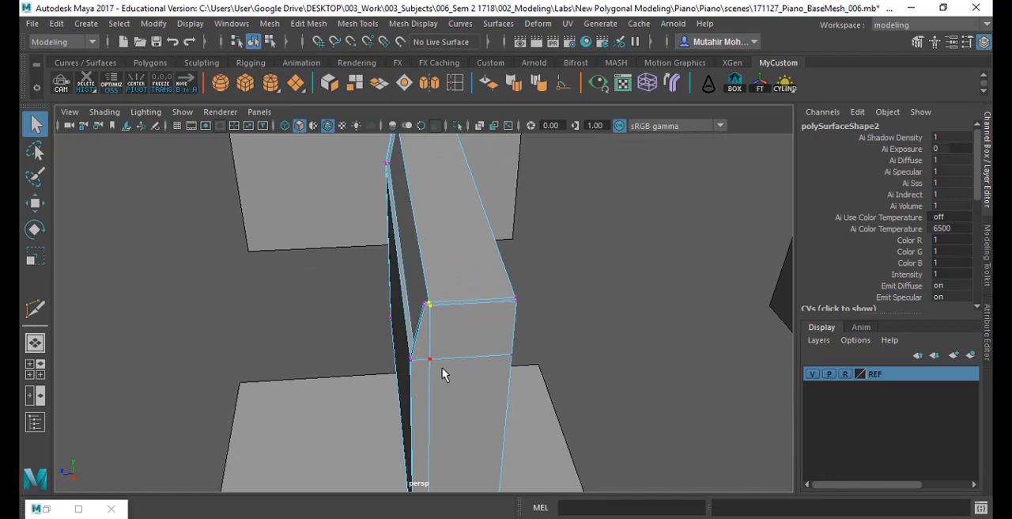
key(space)
key(space)
alt+middle_drag(565, 396, 536, 306)
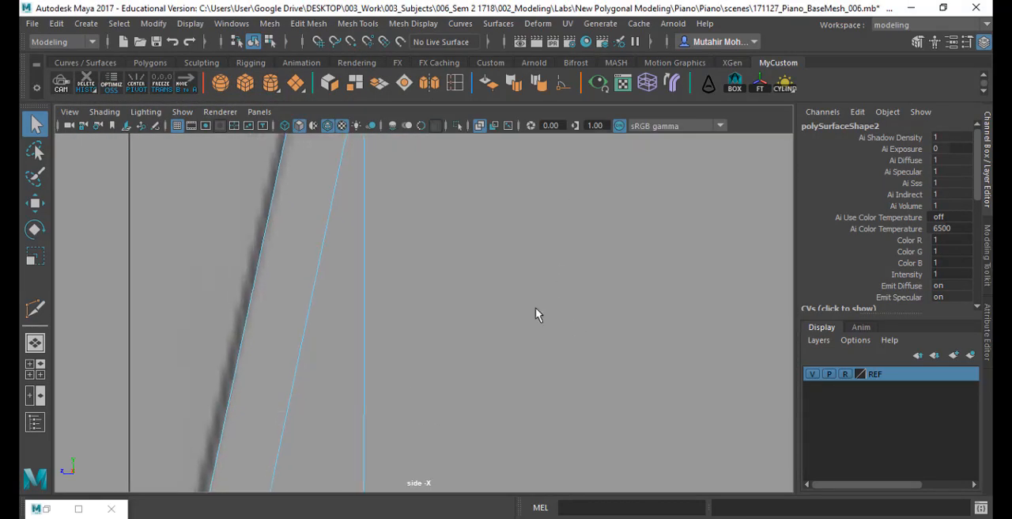
alt+right_drag(535, 307, 454, 367)
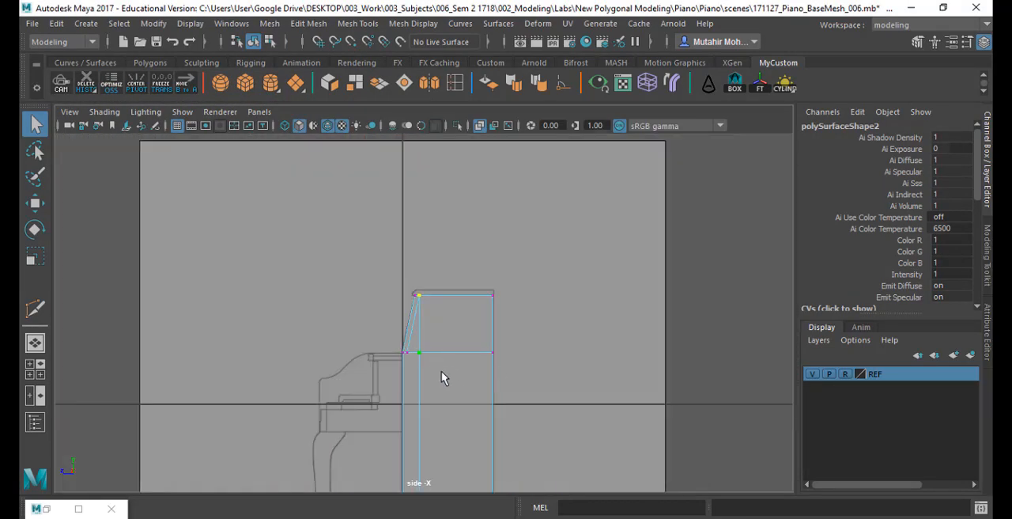
alt+middle_drag(441, 372, 456, 142)
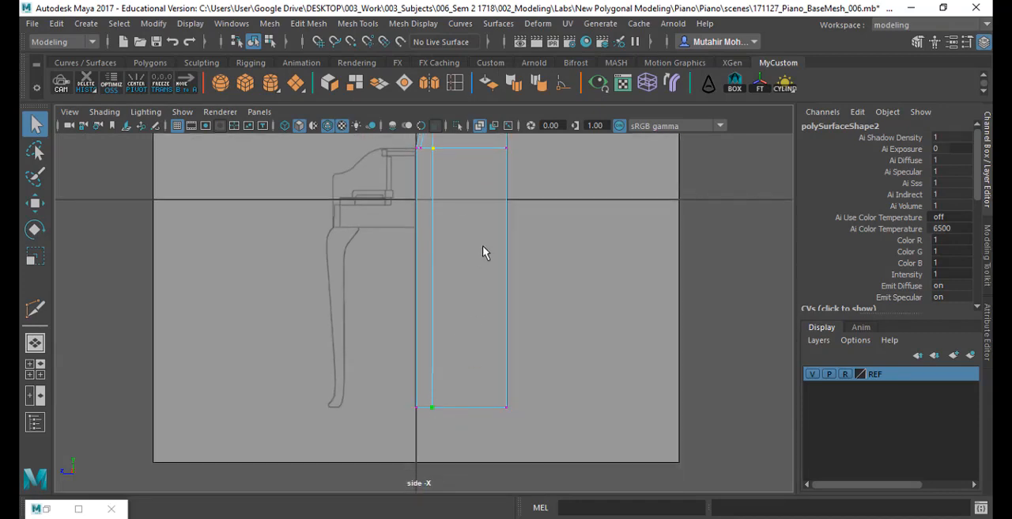
alt+middle_drag(484, 251, 471, 334)
key(r)
drag(360, 306, 500, 309)
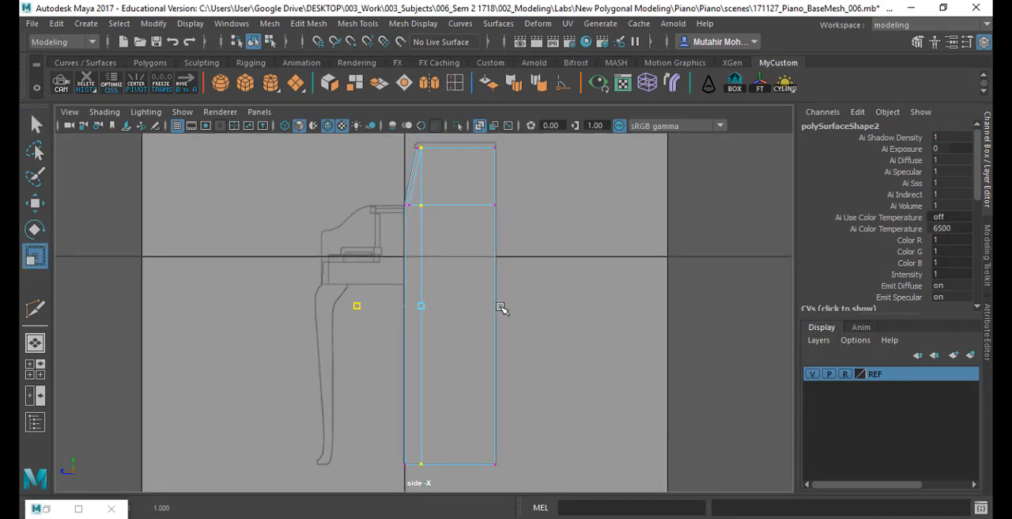
key(w)
scroll(422, 203, up, 5)
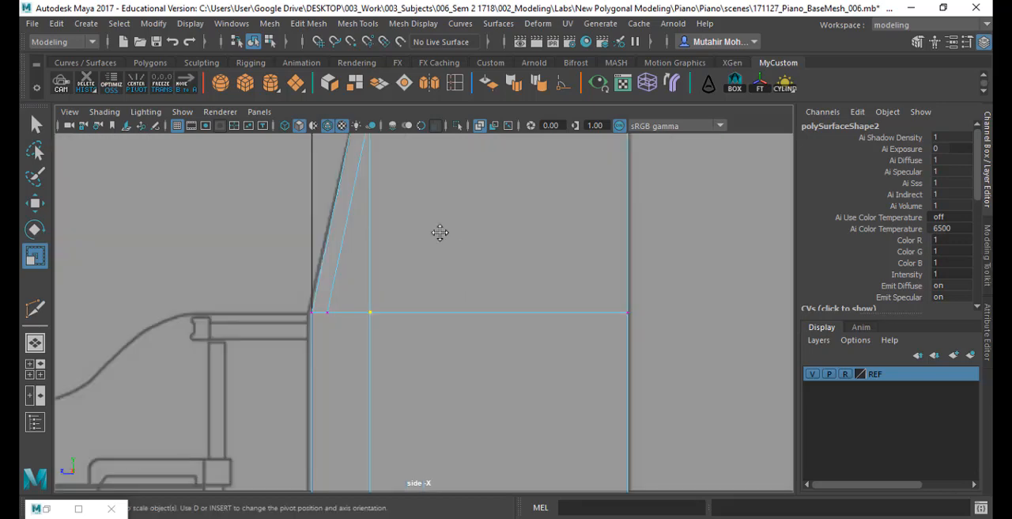
alt+middle_drag(440, 230, 451, 297)
key(q)
key(space)
key(space)
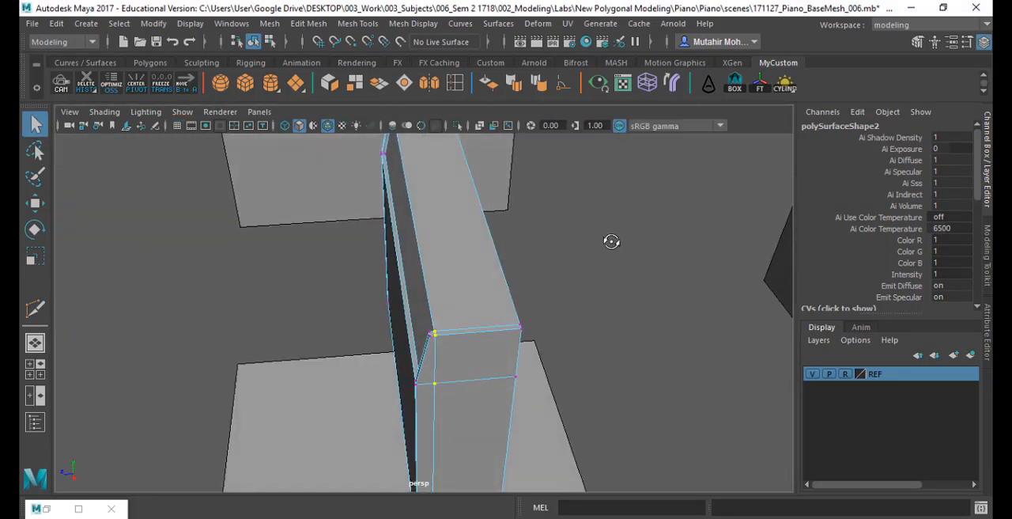
click(555, 283)
- Switch the body to edge selection and hide the REF reference layer
alt+drag(555, 286, 680, 303)
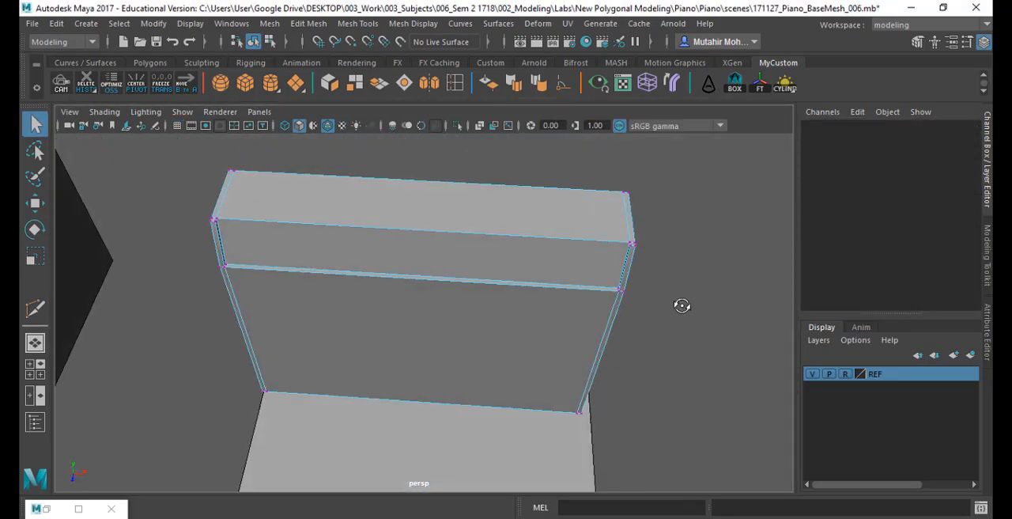
right_drag(551, 229, 571, 75)
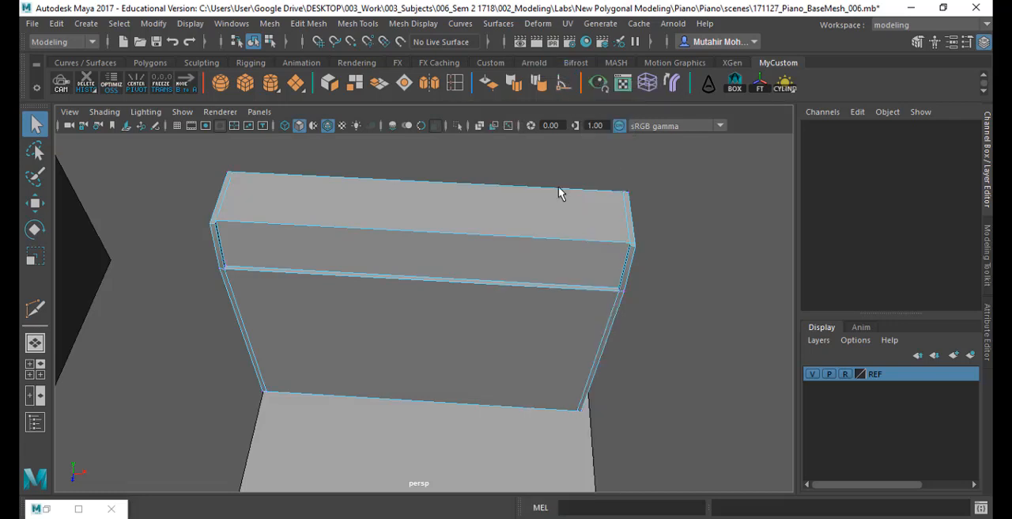
scroll(516, 246, down, 4)
click(812, 373)
alt+drag(514, 382, 528, 360)
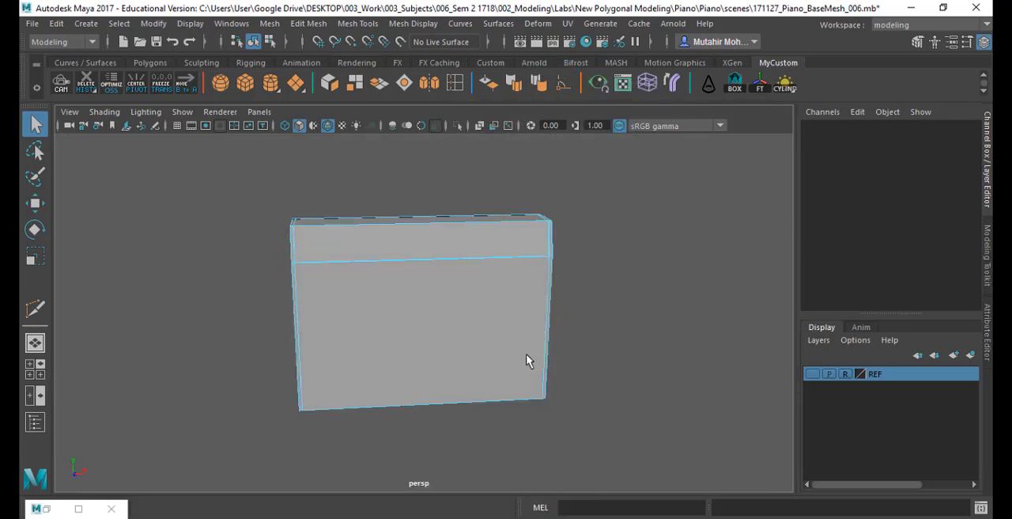
- Bevel all edges of the body with a fractional width of 0.3 and 3 segments
drag(218, 169, 690, 489)
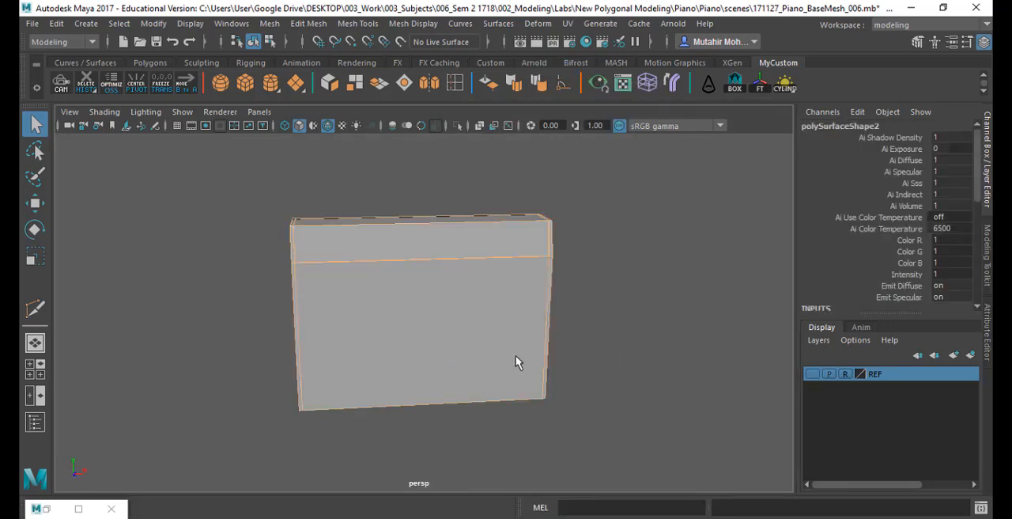
mouse_move(516, 358)
alt+mouse_down()
mouse_move(533, 343)
mouse_move(383, 357)
alt+mouse_up()
key(4)
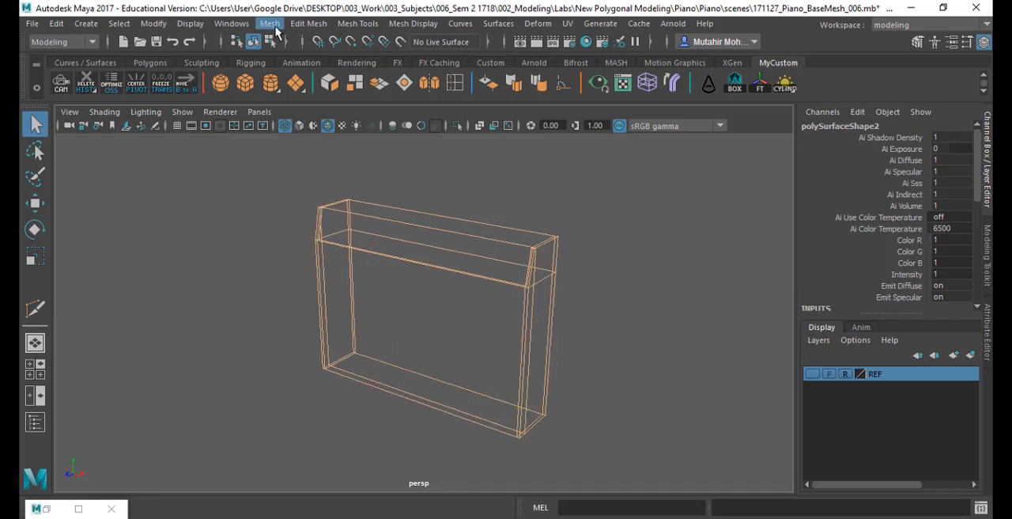
click(309, 23)
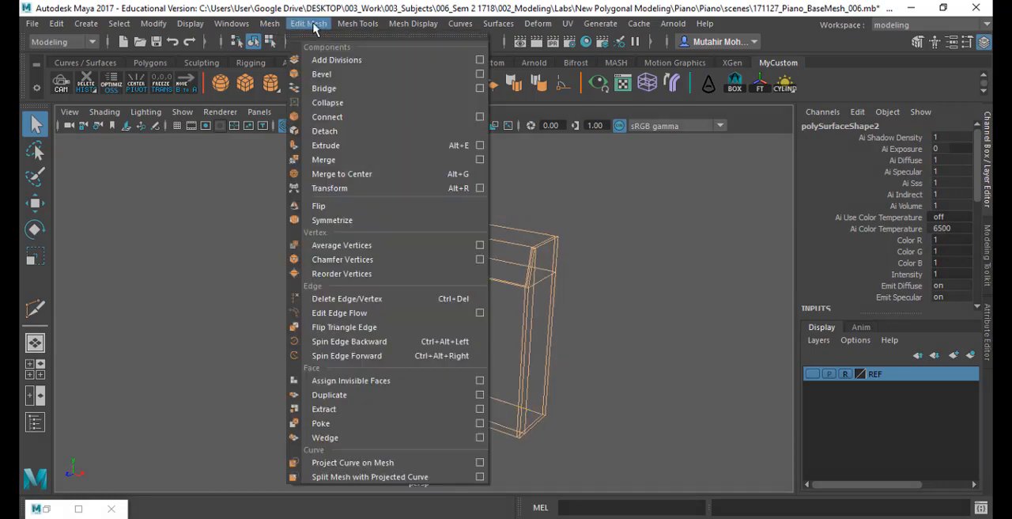
click(480, 75)
drag(691, 50, 640, 45)
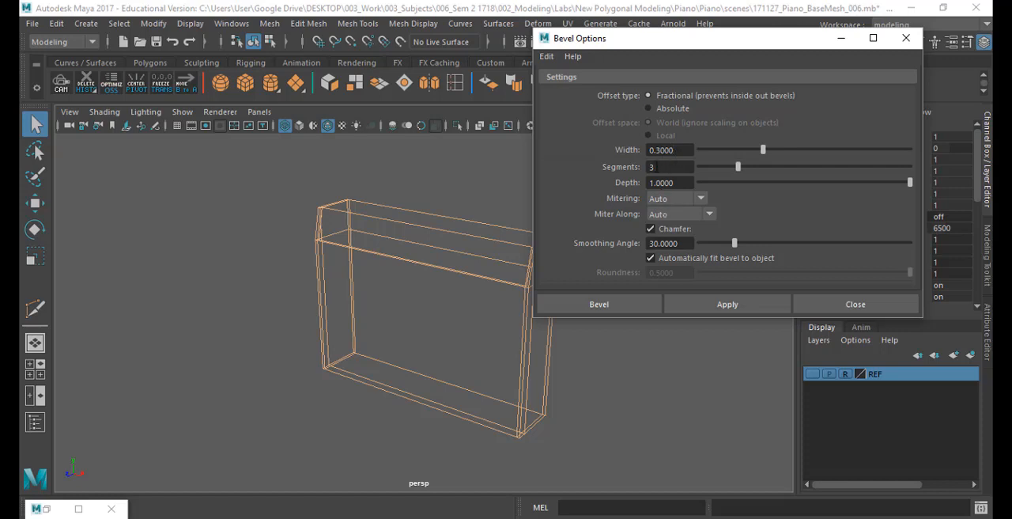
click(755, 306)
click(849, 307)
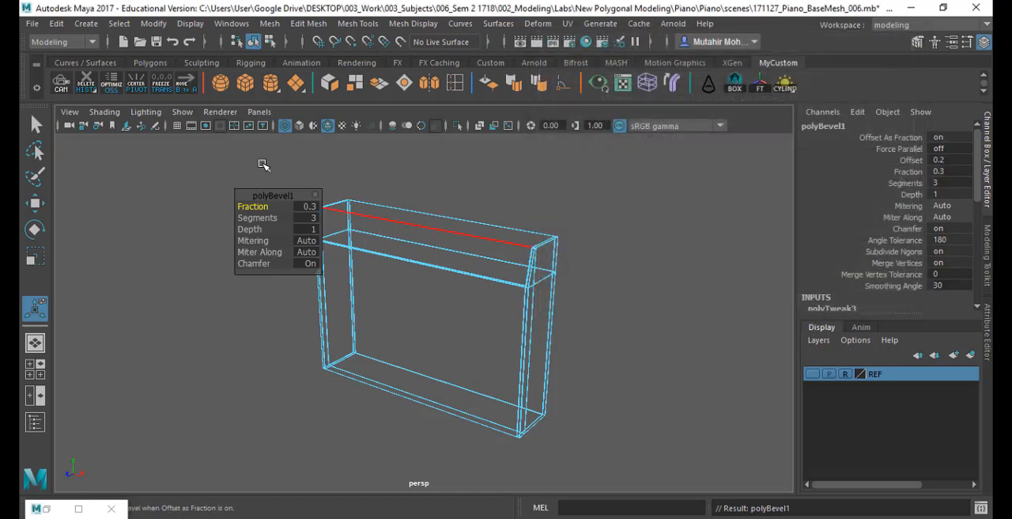
- Return the beveled body to object mode and display it shaded without wireframe lines
click(485, 174)
right_drag(510, 200, 544, 173)
click(605, 200)
key(5)
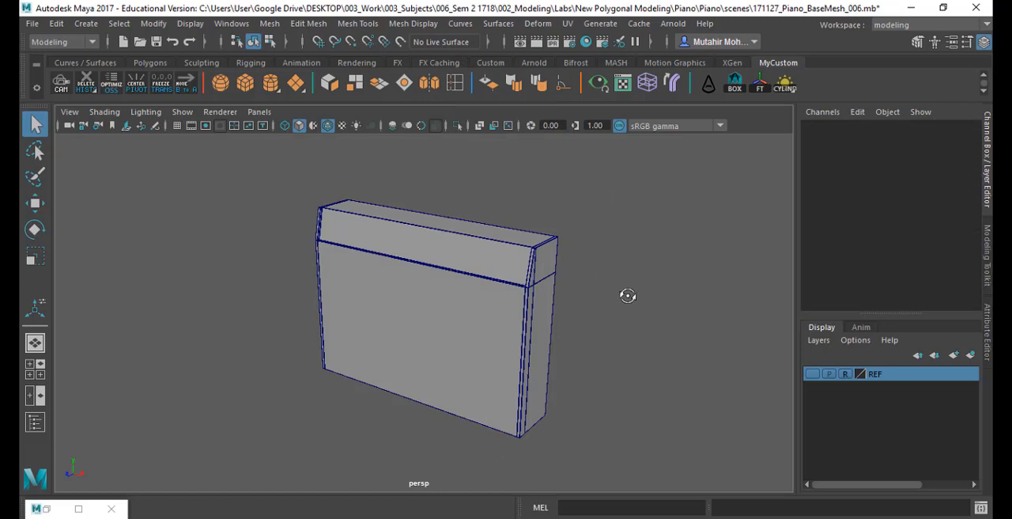
alt+drag(627, 295, 413, 150)
click(328, 127)
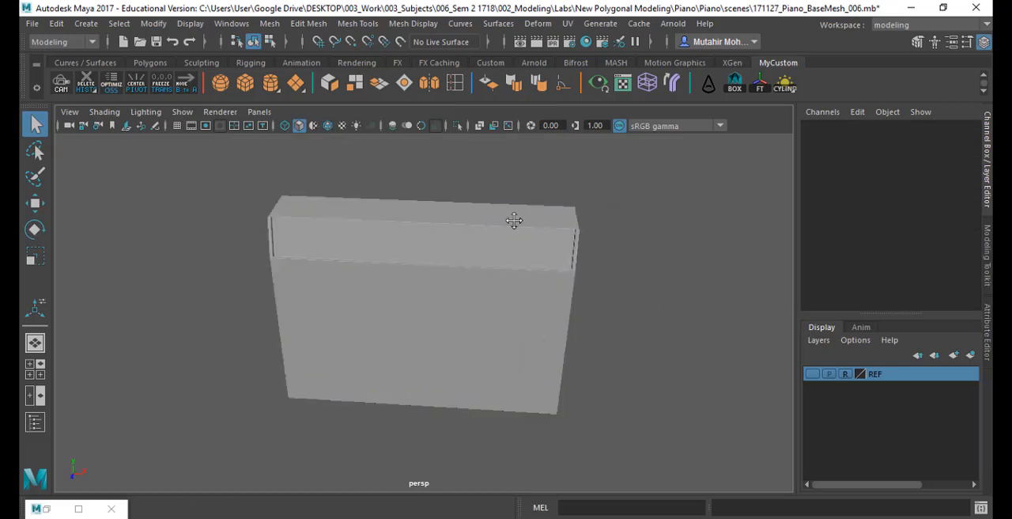
- Examine the beveled upper corners and slice edges of the piano's back body from close up
alt+middle_drag(515, 221, 429, 268)
alt+right_drag(460, 224, 490, 360)
alt+right_drag(539, 232, 543, 353)
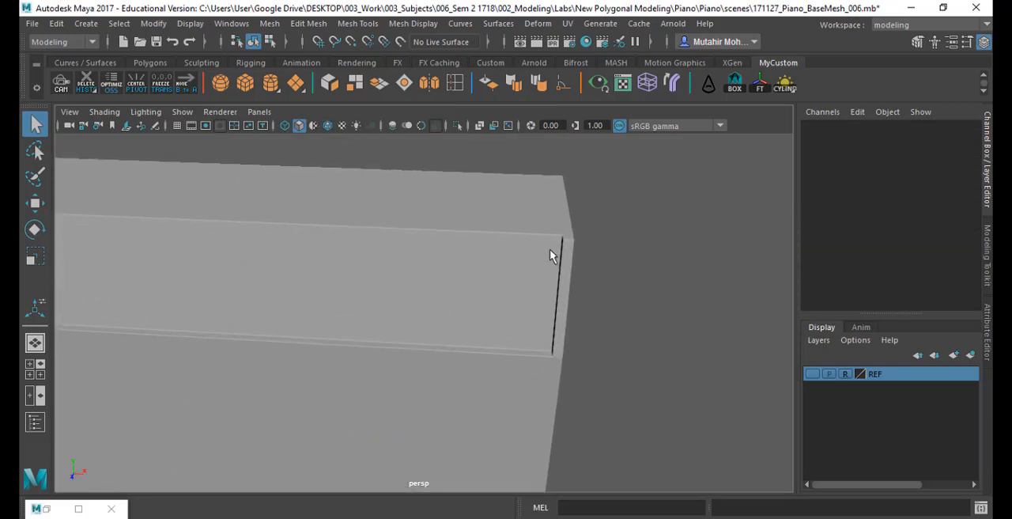
alt+right_drag(551, 255, 560, 358)
alt+middle_drag(573, 348, 511, 366)
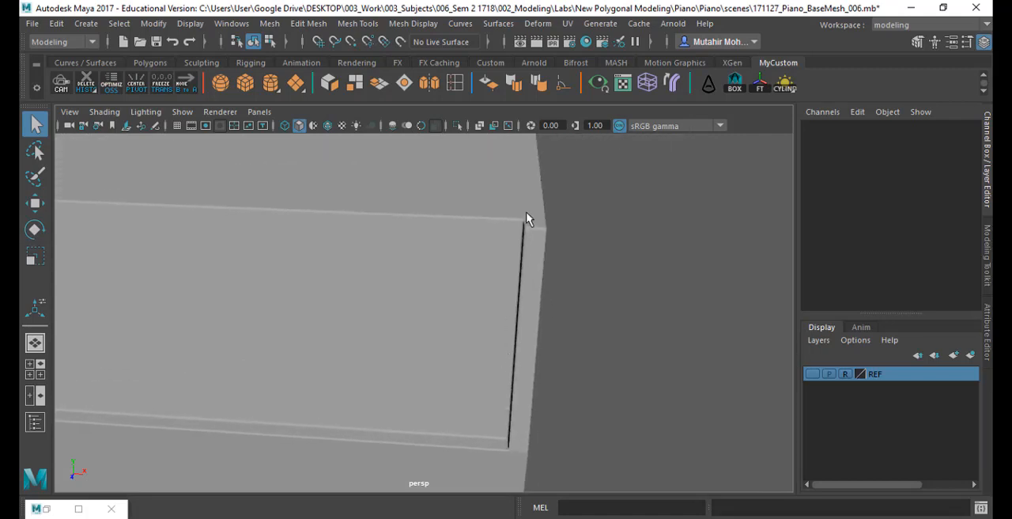
mouse_move(529, 219)
alt+right_down()
mouse_move(527, 246)
mouse_move(543, 229)
alt+right_up()
alt+drag(543, 228, 572, 237)
alt+middle_drag(563, 348, 605, 226)
alt+drag(605, 226, 474, 245)
key(f)
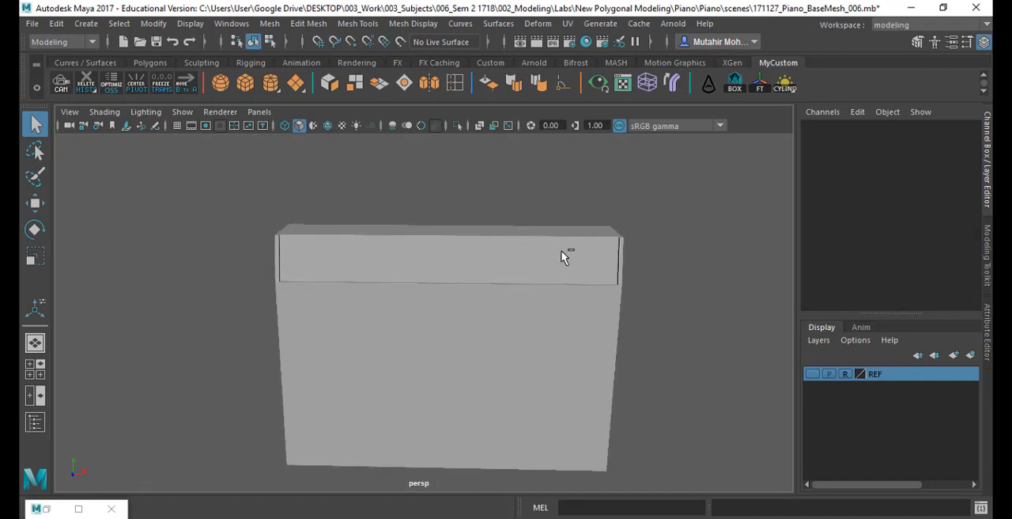
- Undo the bevel on the back body and return the body to object mode
click(563, 256)
key(ctrl+z)
key(ctrl+z)
key(ctrl+z)
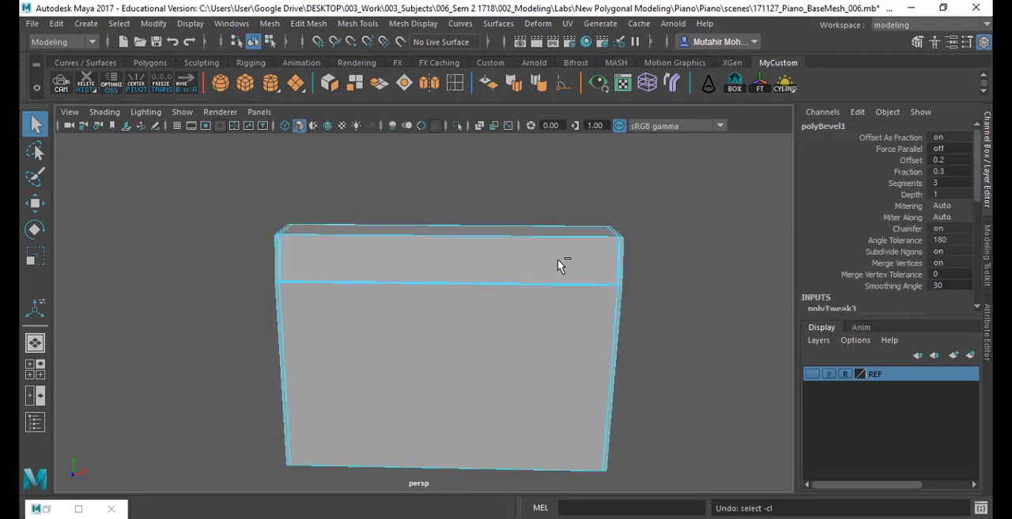
key(ctrl+z)
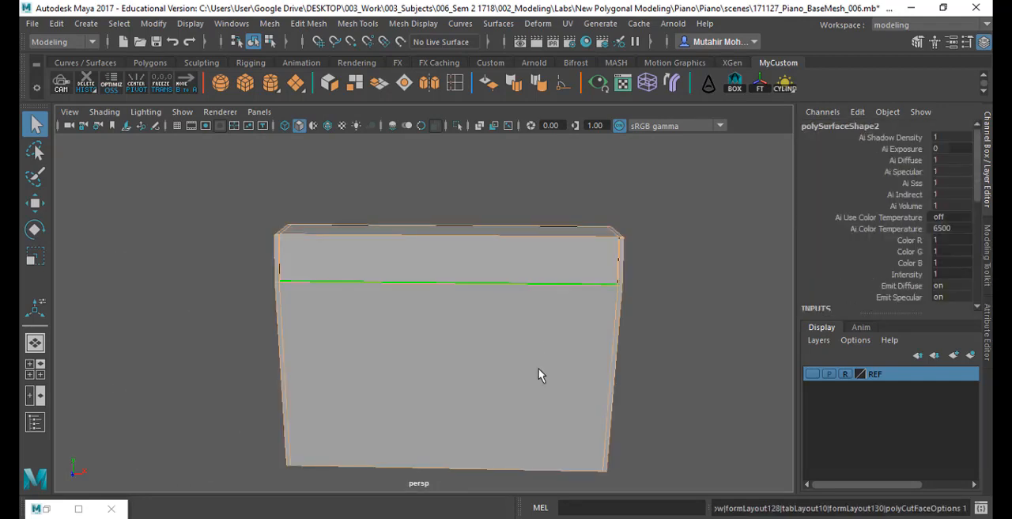
alt+right_drag(539, 370, 542, 320)
right_click(486, 284)
click(562, 127)
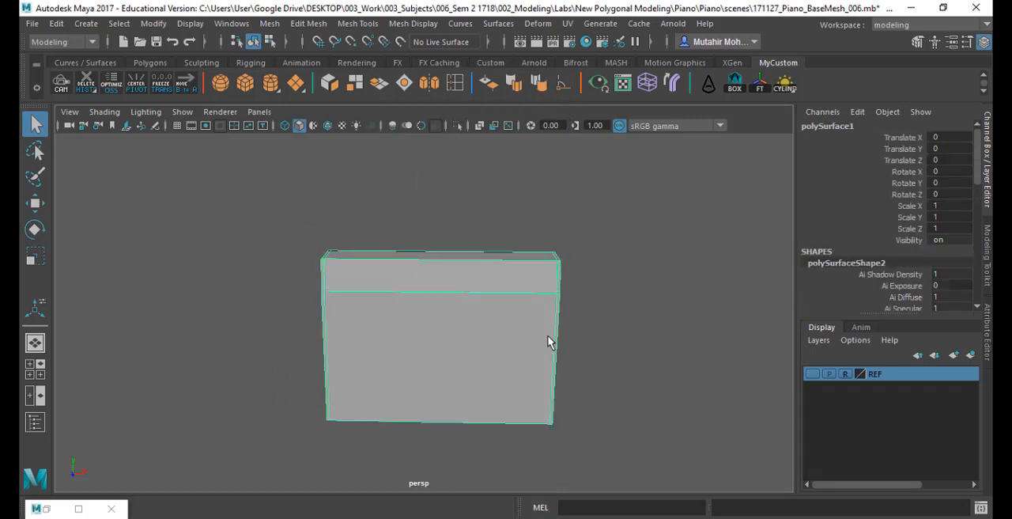
- Duplicate the unbeveled body and move the copy 0.865 along X so it stands beside the original
key(w)
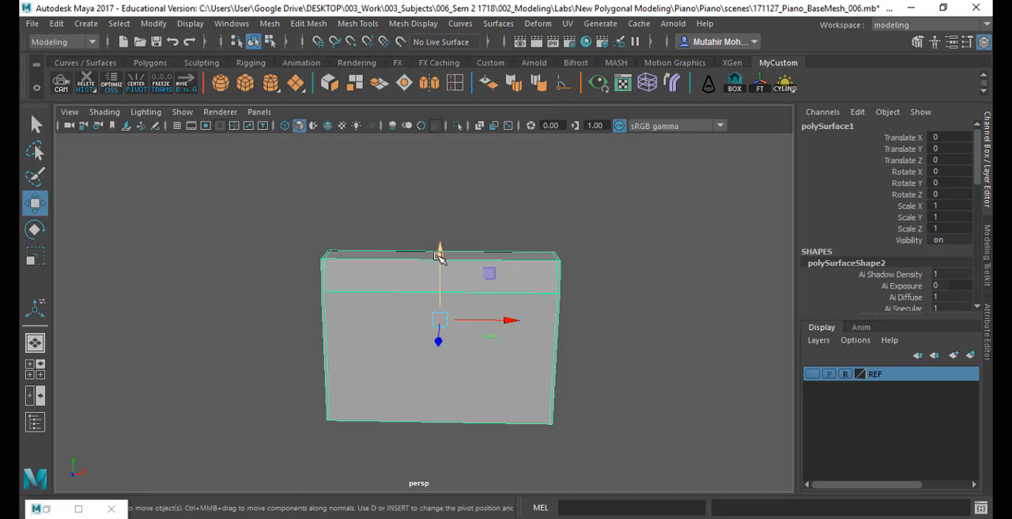
drag(438, 255, 438, 294)
key(ctrl+z)
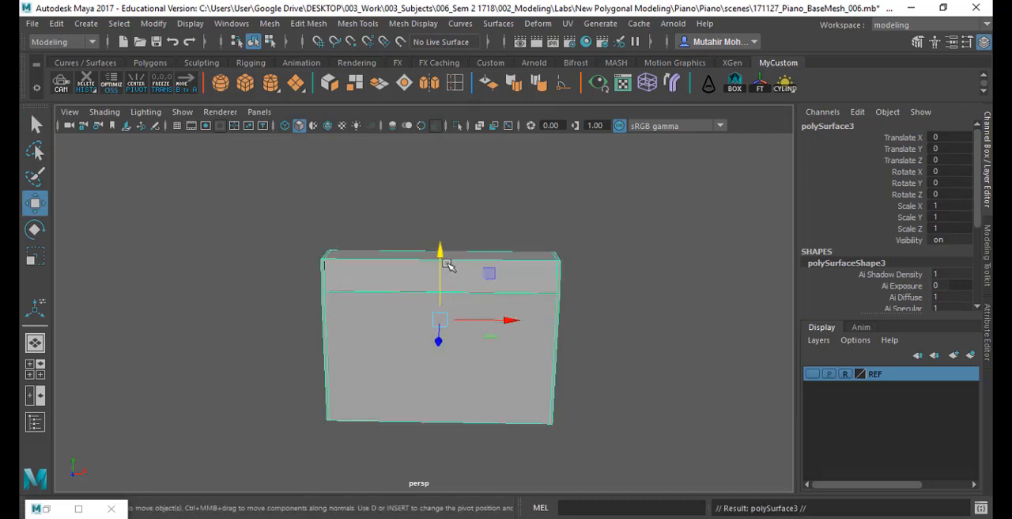
key(ctrl+d)
drag(516, 320, 757, 329)
- Bevel all edges of the original body with a fraction of 0.3 and 3 segments, and return it to object mode
key(q)
click(469, 269)
right_drag(469, 269, 473, 82)
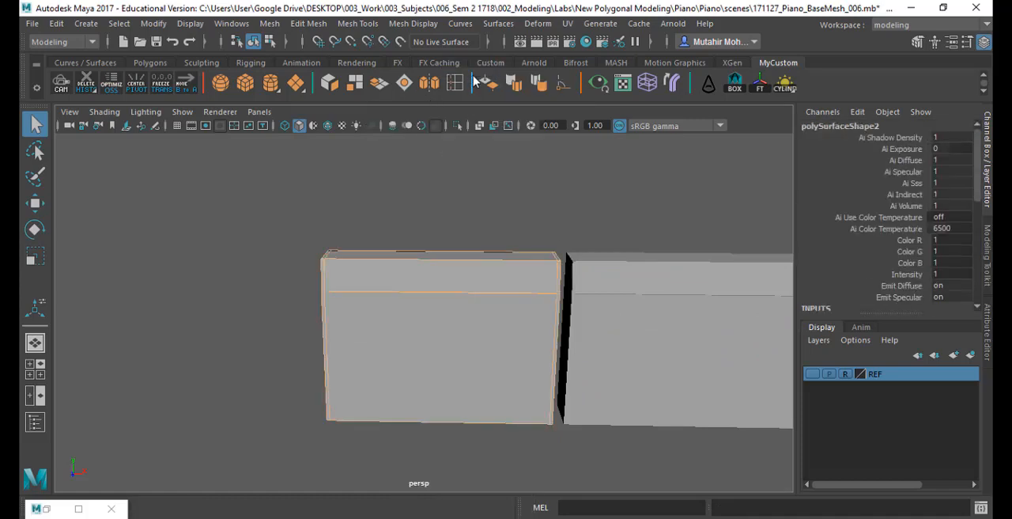
click(309, 23)
click(344, 76)
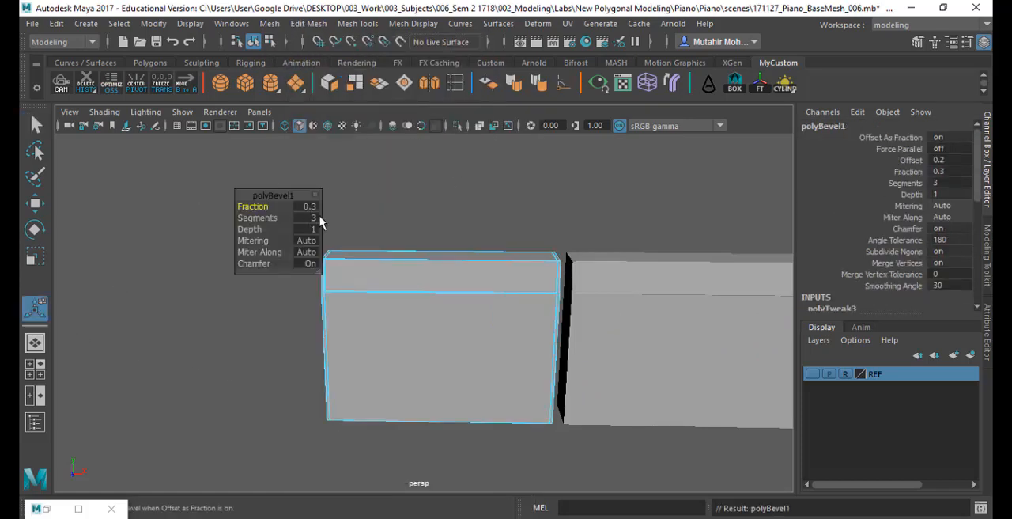
click(387, 187)
key(q)
right_drag(539, 262, 607, 89)
click(599, 183)
- Compare the facing upper corners of the beveled body and its unbeveled copy from several angles
alt+drag(570, 303, 588, 300)
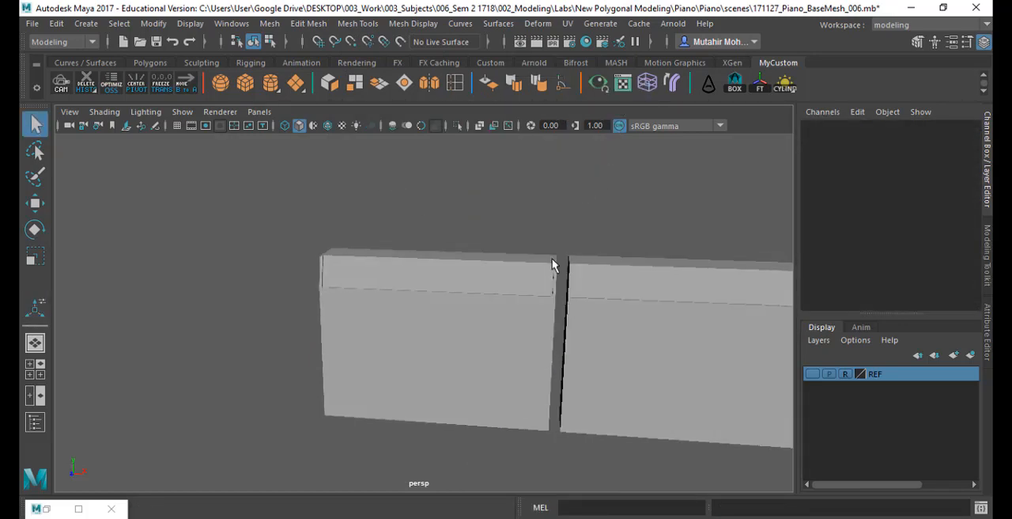
click(609, 312)
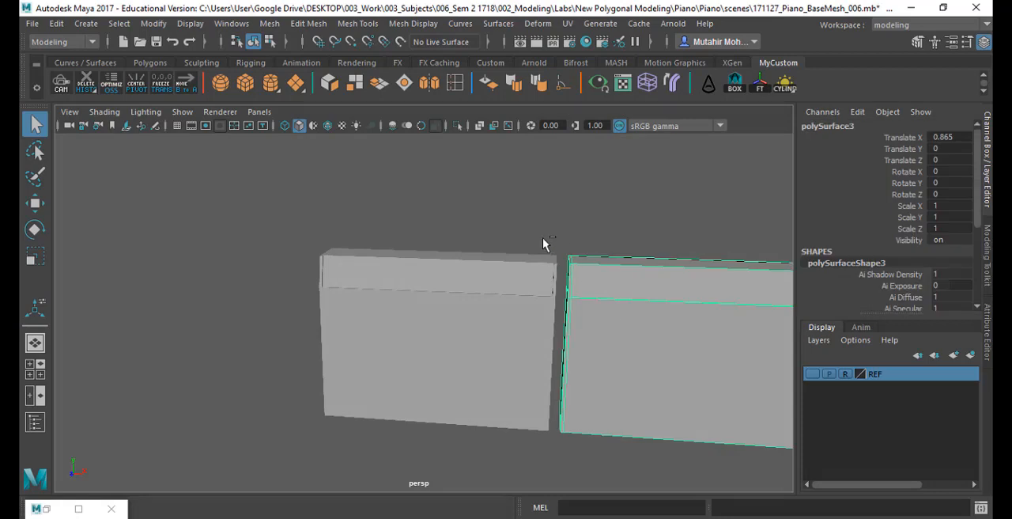
ctrl+alt+drag(531, 230, 459, 286)
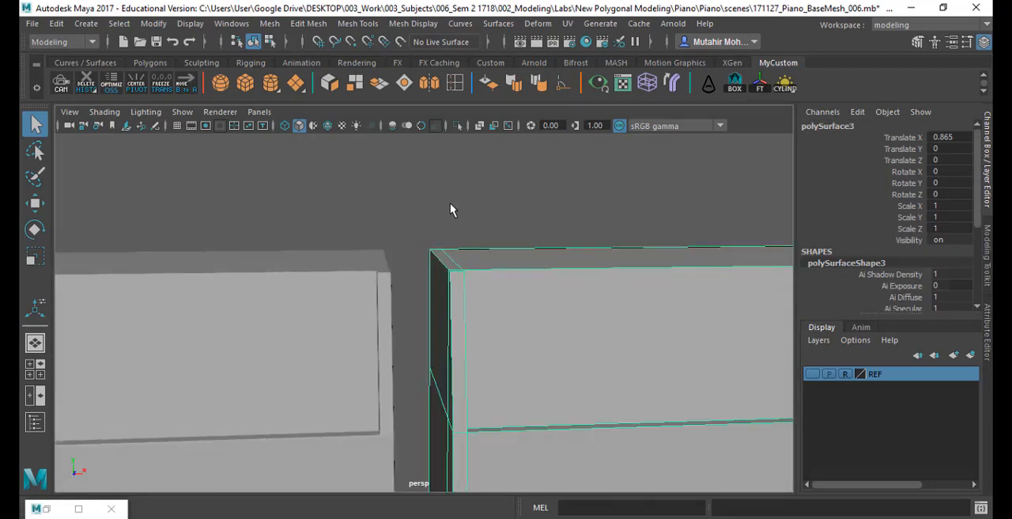
click(451, 204)
alt+drag(456, 235, 431, 234)
alt+right_drag(454, 214, 435, 268)
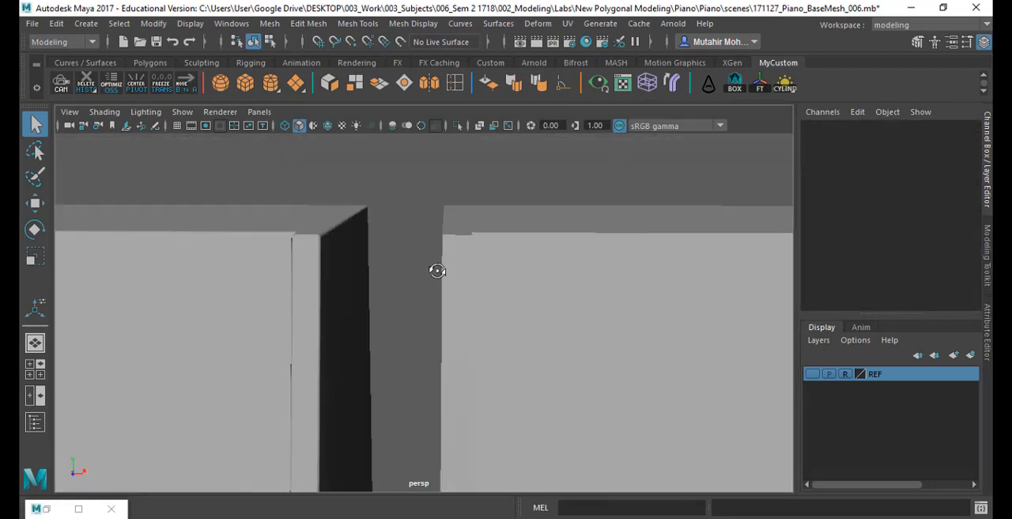
alt+drag(435, 268, 442, 273)
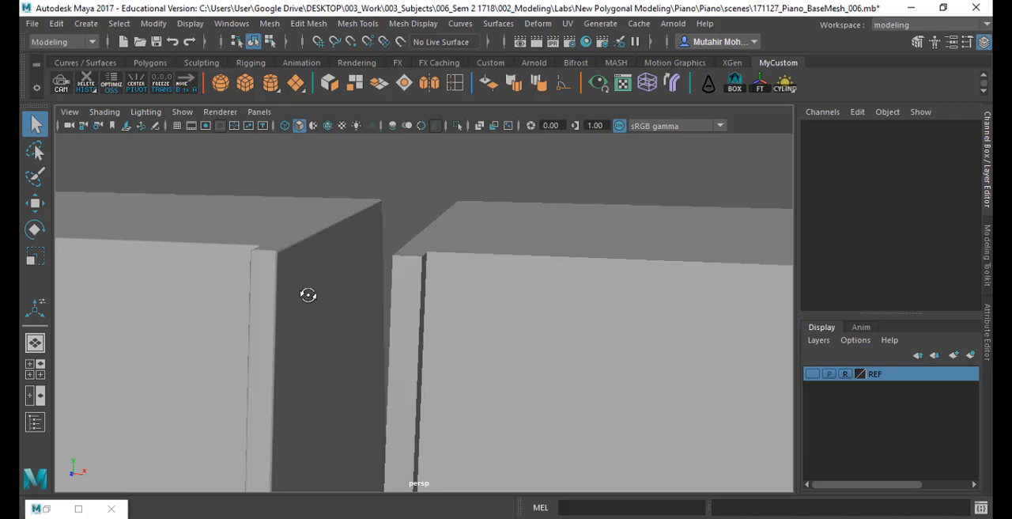
alt+drag(308, 295, 395, 295)
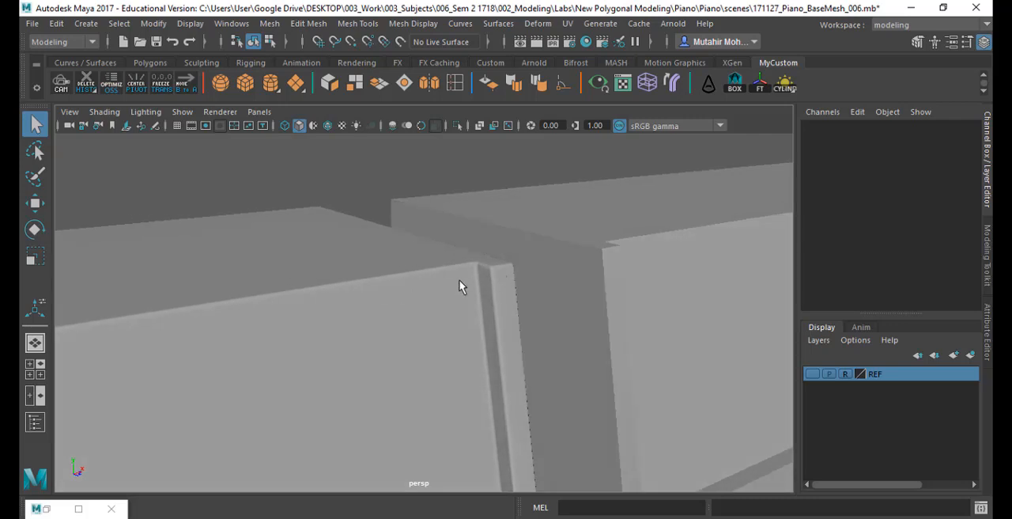
alt+drag(461, 287, 482, 309)
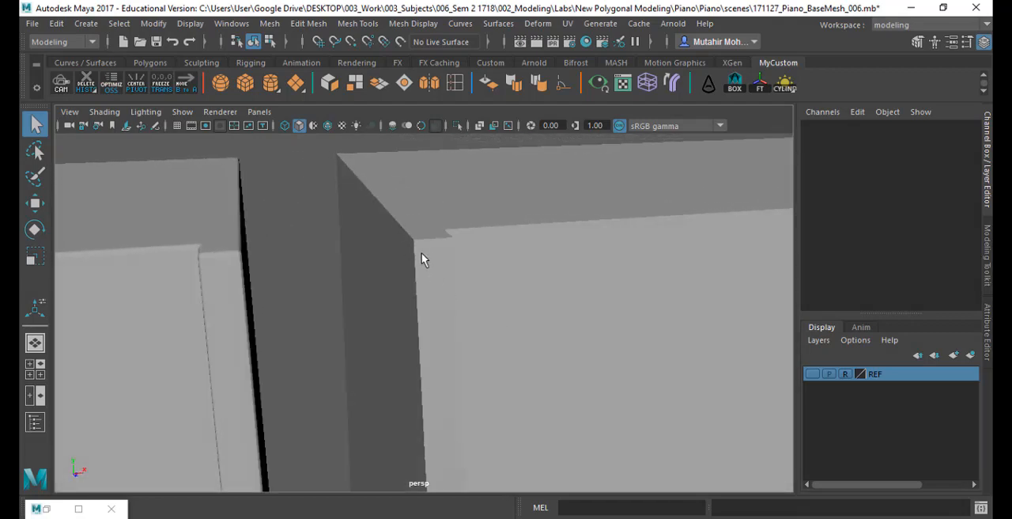
alt+drag(359, 338, 596, 299)
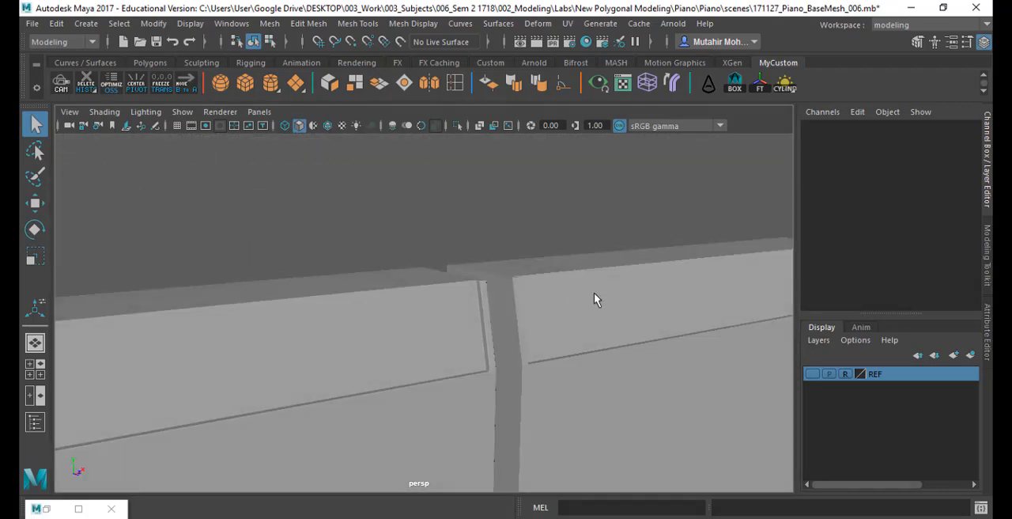
- Delete the unbeveled copy and frame the remaining beveled body
click(629, 329)
key(Delete)
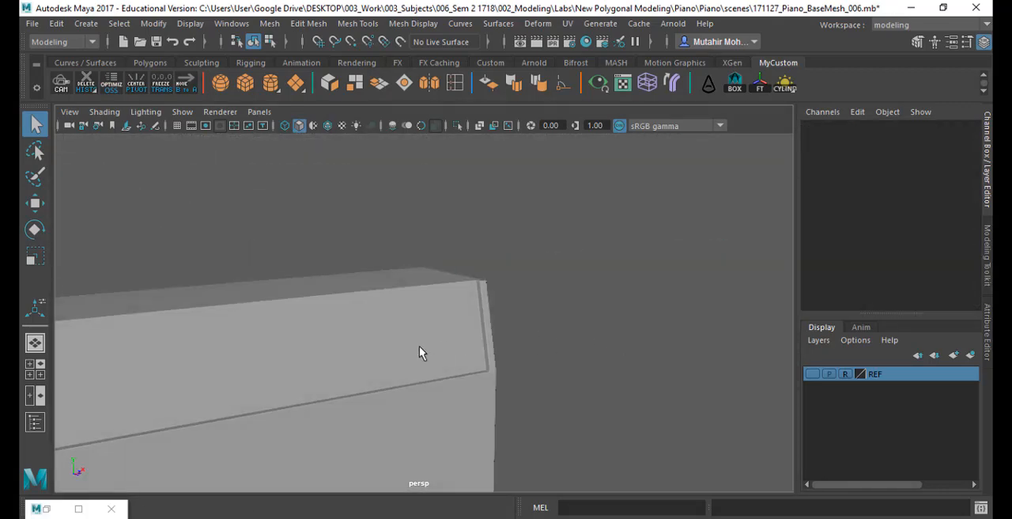
key(a)
click(493, 300)
key(f)
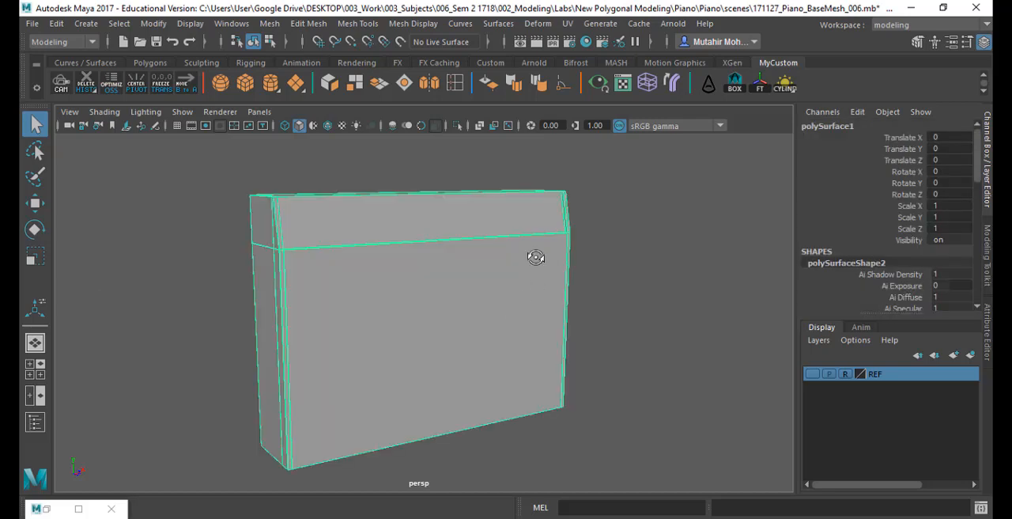
click(658, 260)
alt+drag(658, 261, 521, 303)
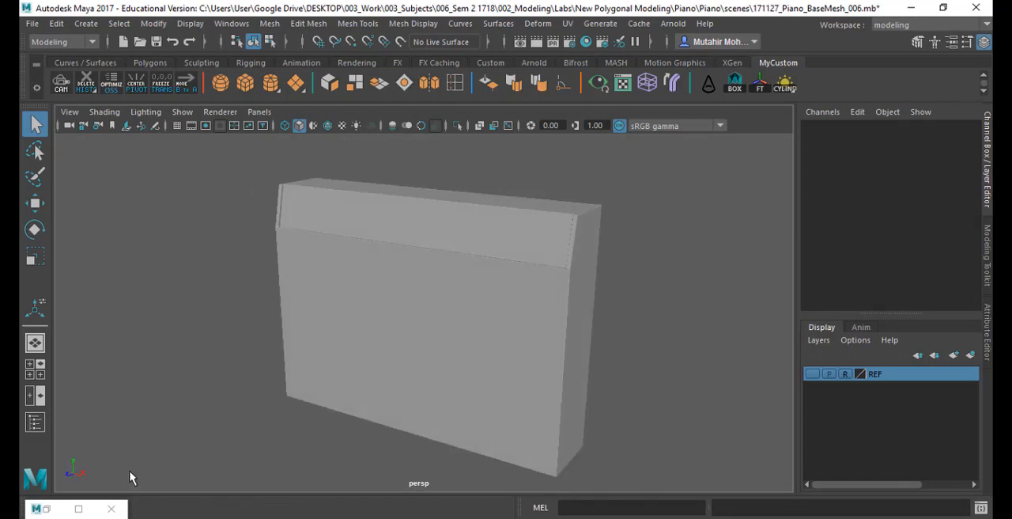
- Open the Outliner, expand the Piano group and unhide Piano_Leg_Left, Piano_Leg_Right and Piano_Front
key(shift+o)
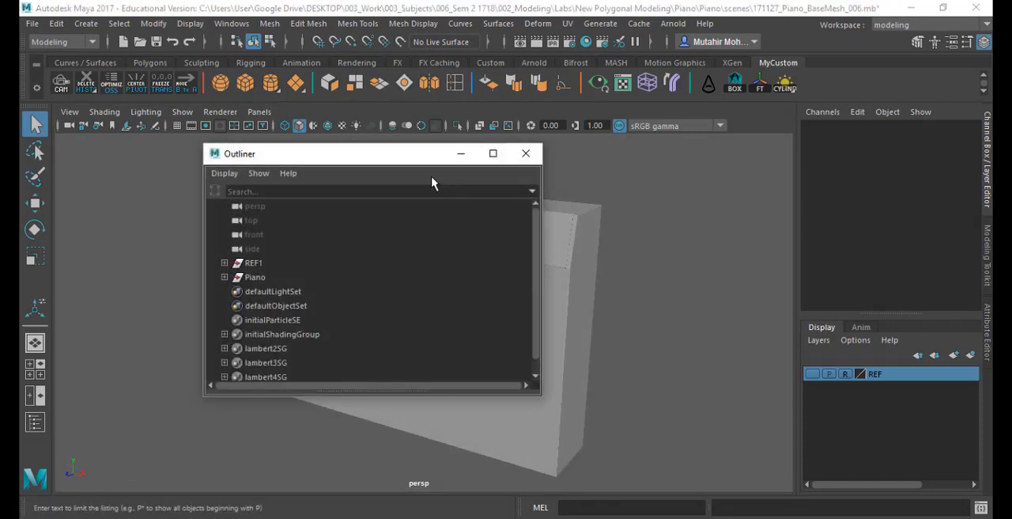
drag(348, 158, 729, 166)
click(605, 286)
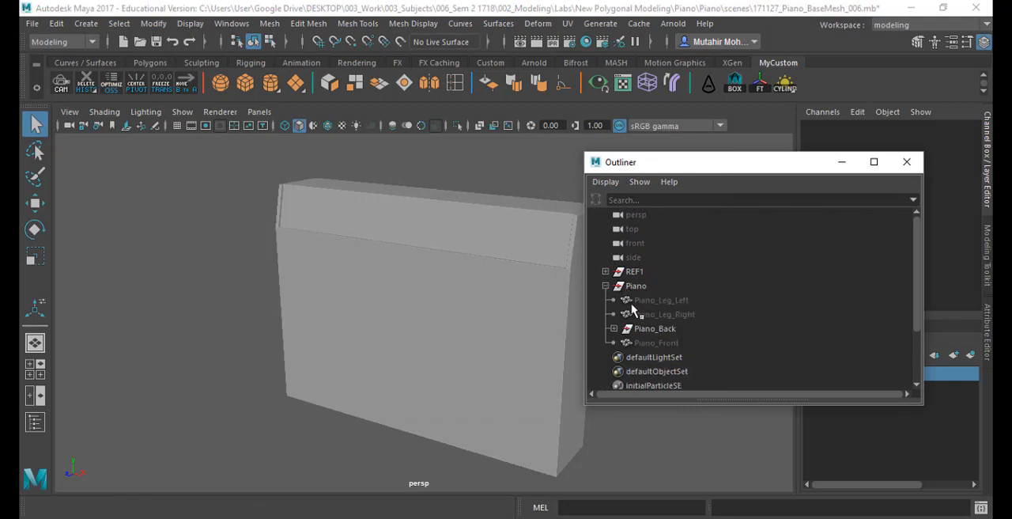
drag(668, 314, 677, 302)
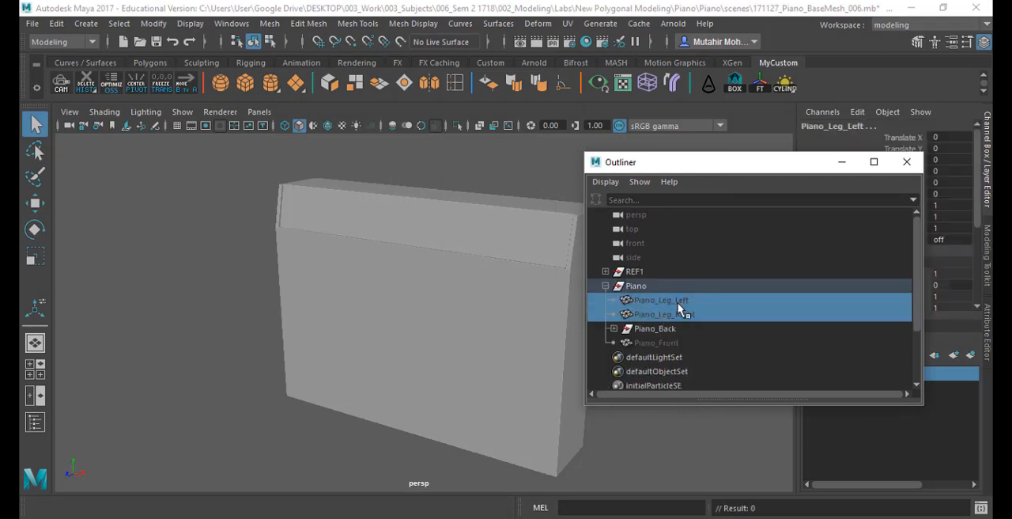
ctrl+click(657, 343)
key(h)
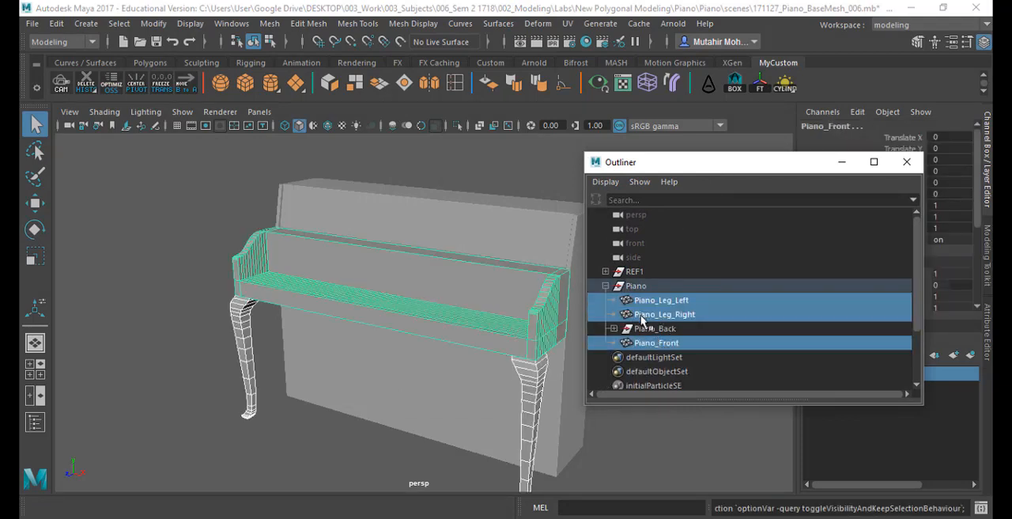
scroll(659, 319, down, 2)
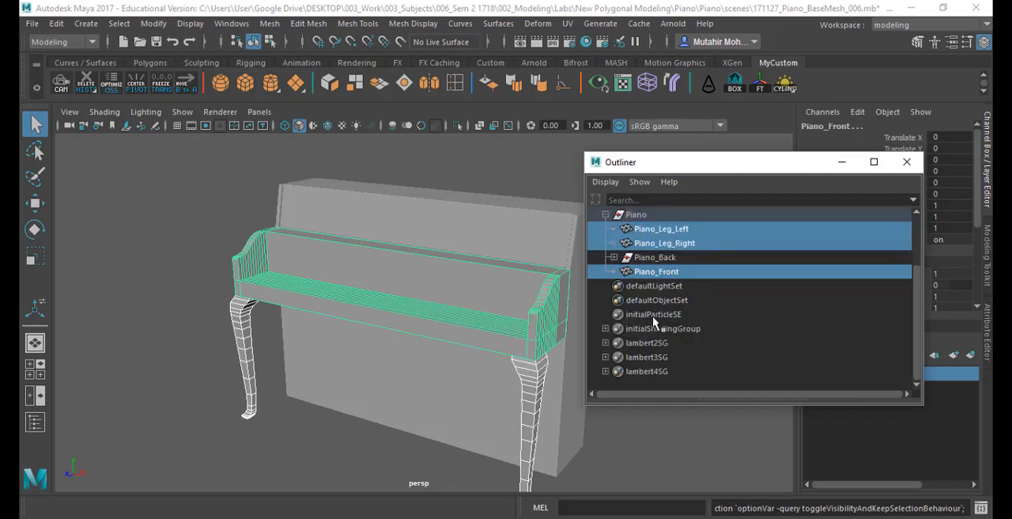
scroll(652, 320, up, 2)
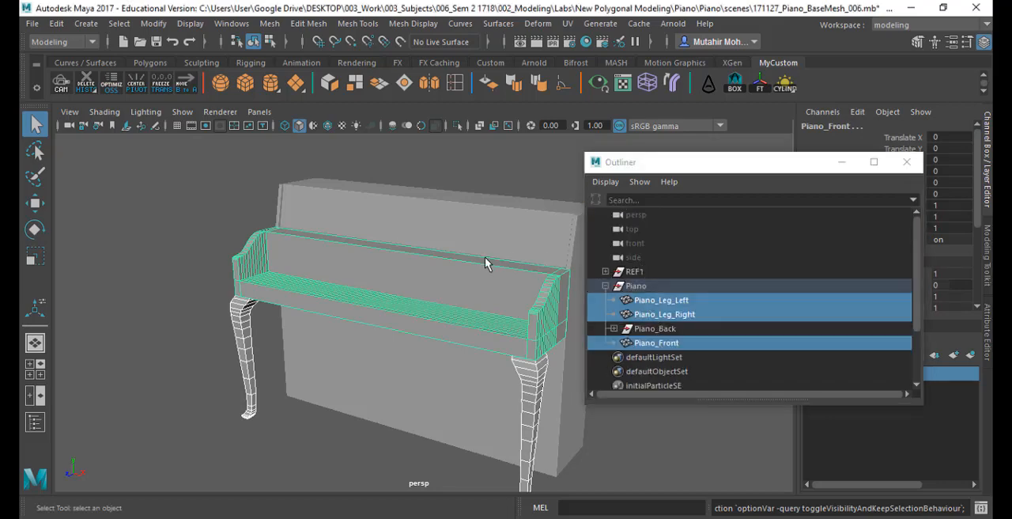
alt+drag(485, 259, 458, 260)
scroll(673, 338, down, 2)
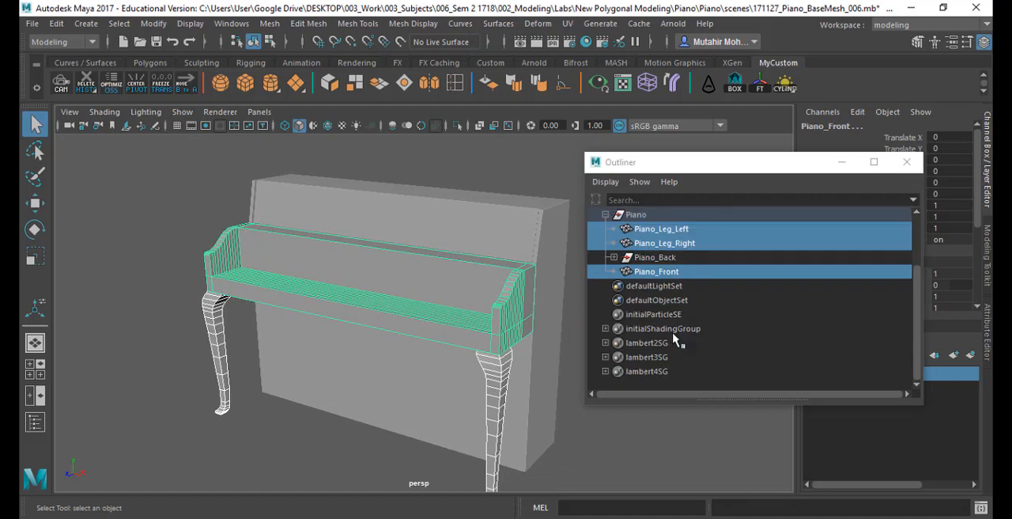
scroll(672, 332, up, 2)
click(605, 272)
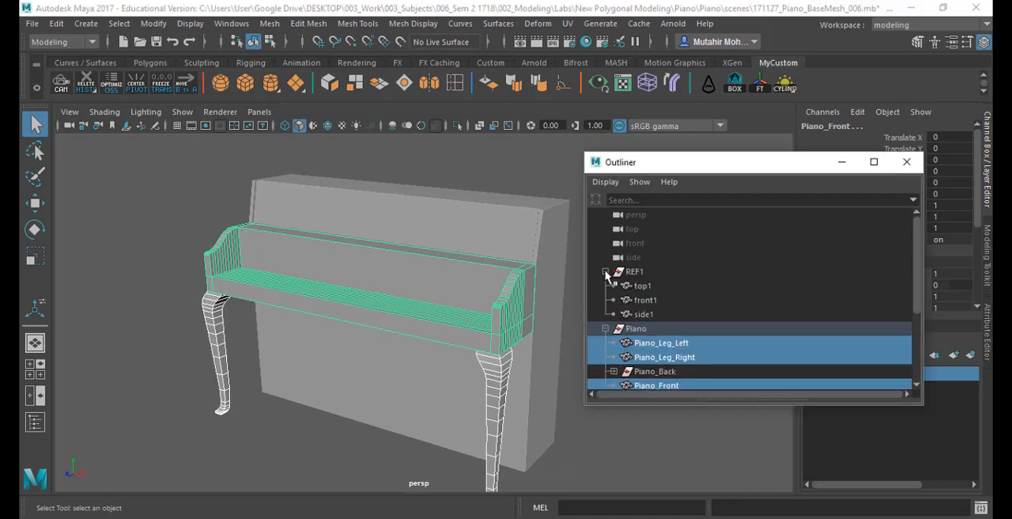
click(606, 272)
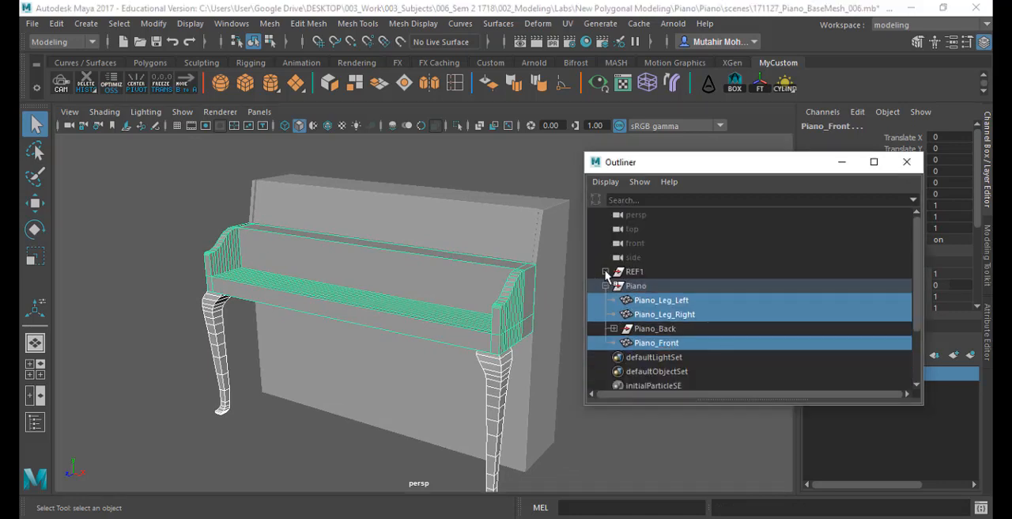
- Expand the Piano_Back group, unhide polySurface2 and rename it Lid
click(613, 328)
click(665, 342)
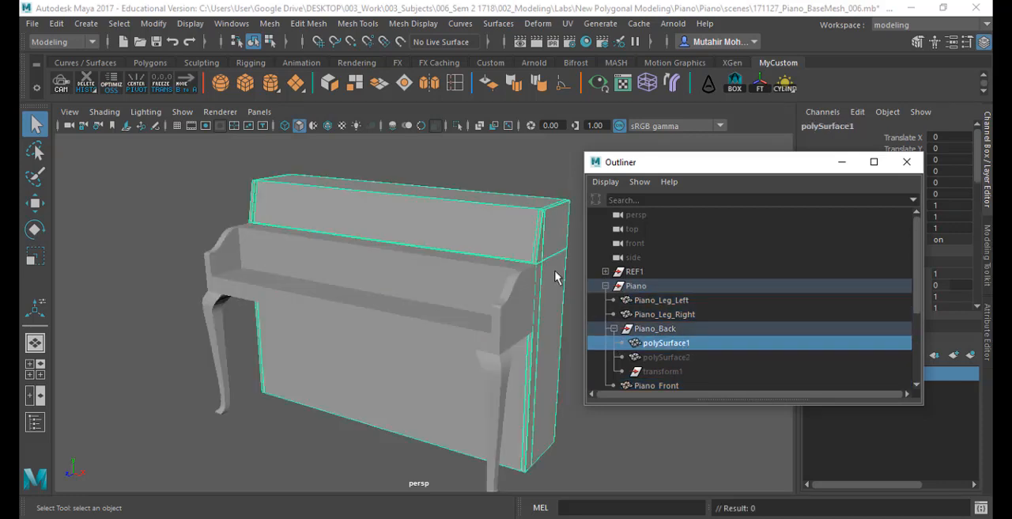
click(685, 357)
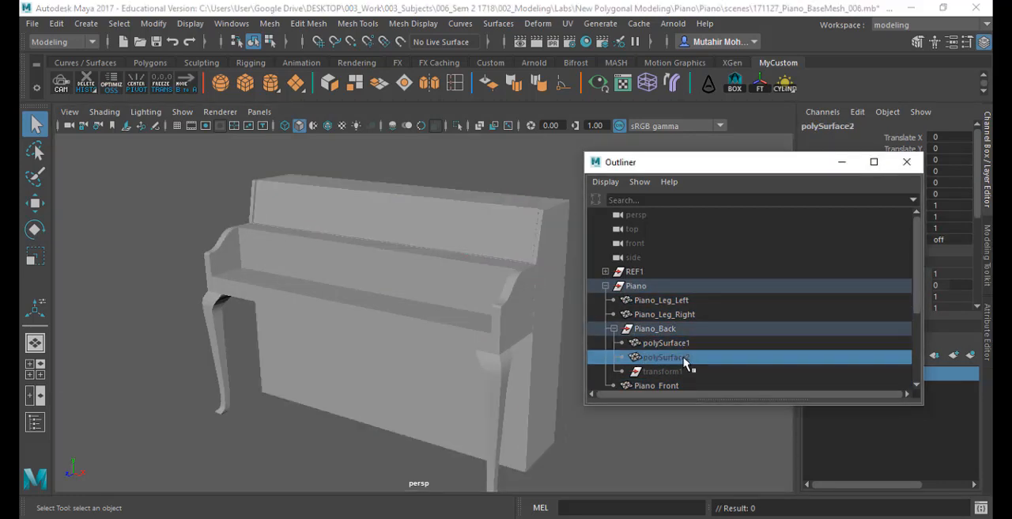
key(h)
double_click(674, 358)
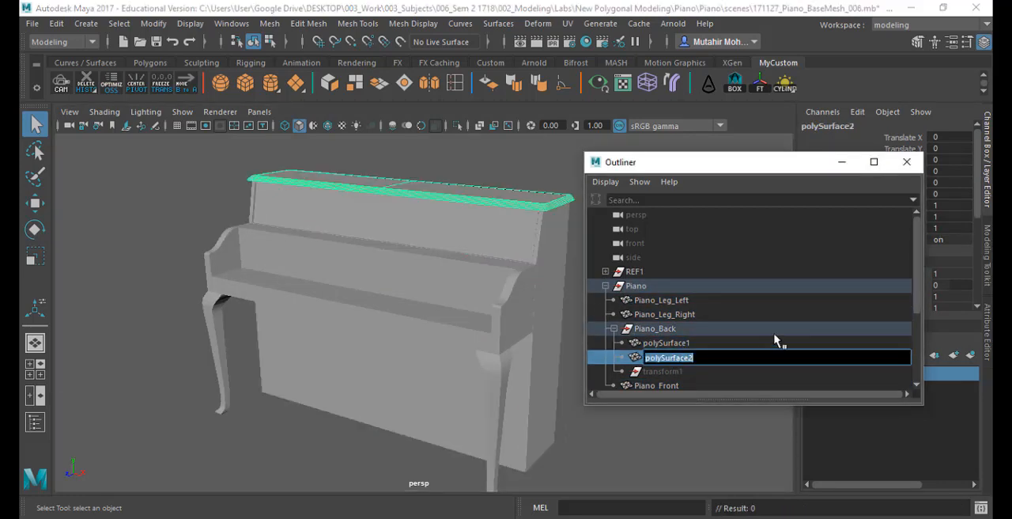
text(Li)
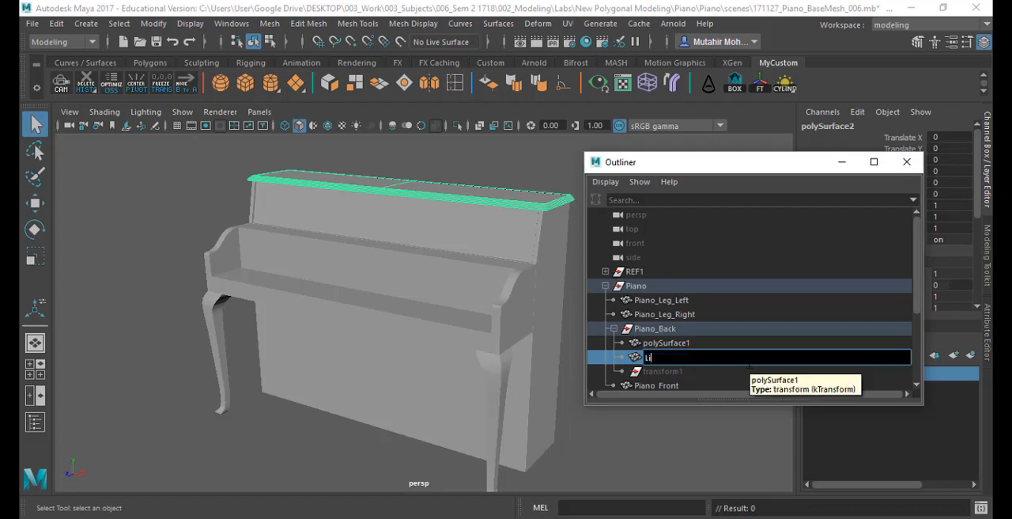
text(d)
key(Return)
- Rename polySurface1 in the Piano_Back group to Body and clear the selection
double_click(685, 343)
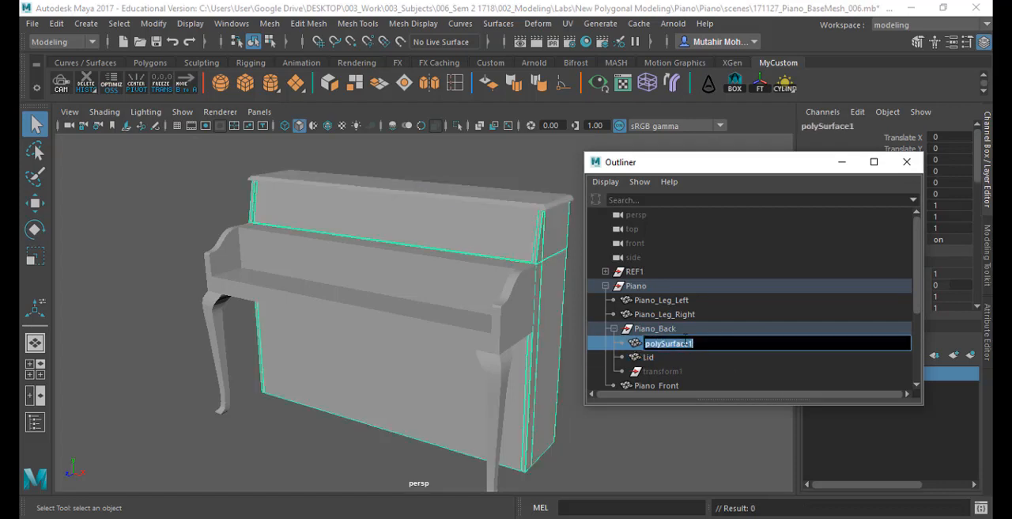
text(Body)
key(Return)
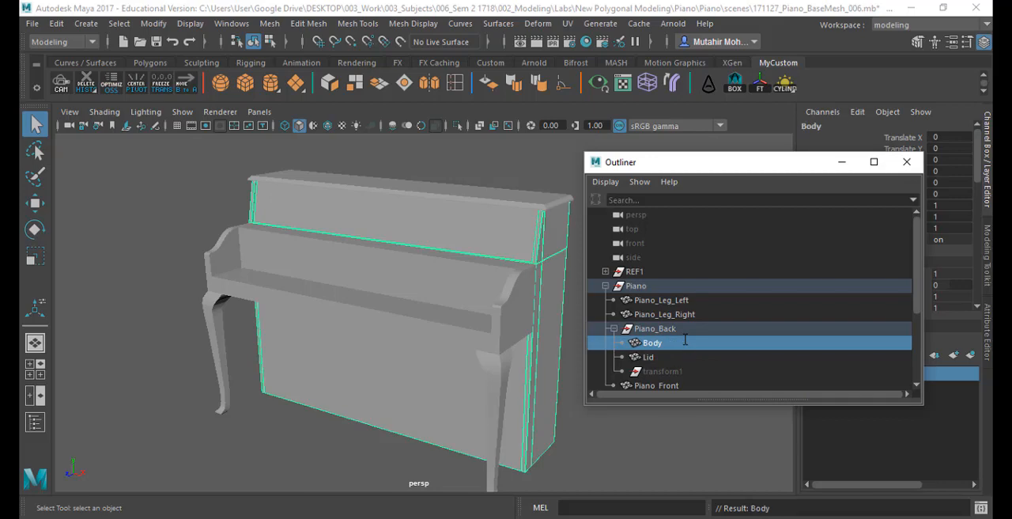
click(526, 165)
- Select Piano_Front and examine up close where its side arm and top edge meet the beveled body, then deselect it
alt+drag(467, 248, 435, 240)
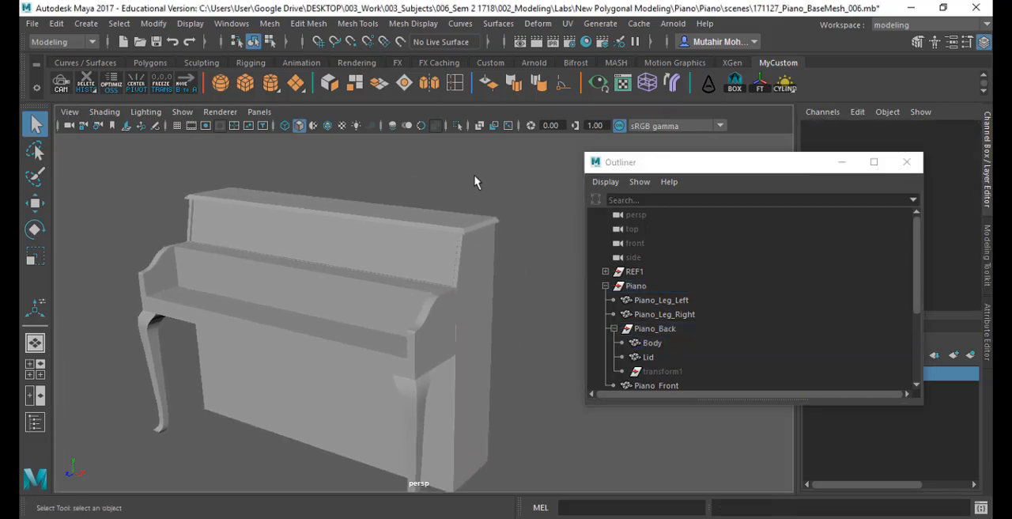
alt+right_drag(477, 181, 458, 353)
alt+drag(457, 353, 370, 299)
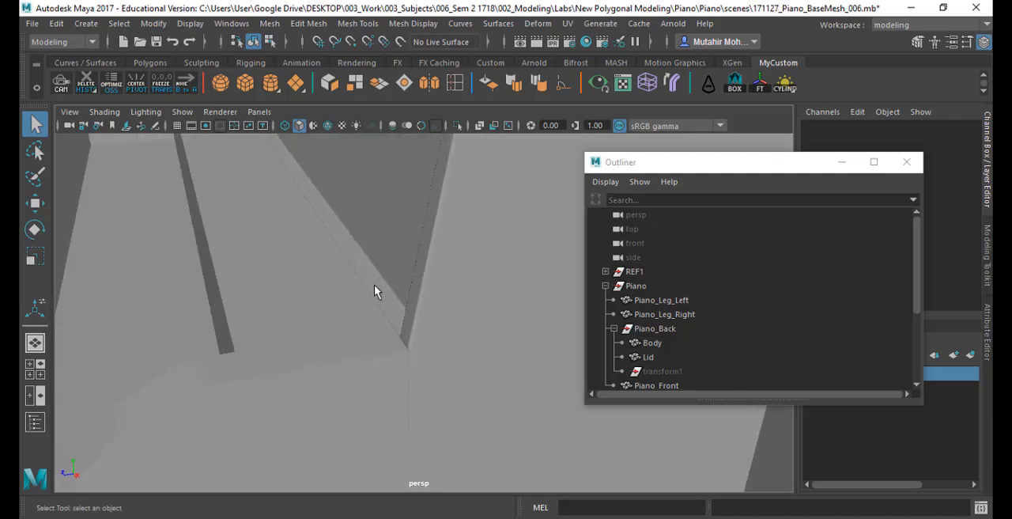
click(342, 319)
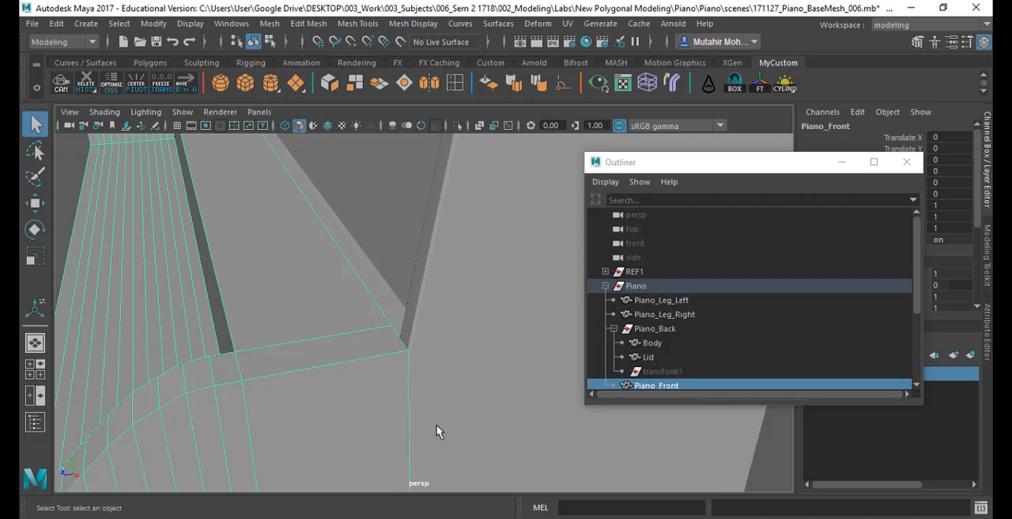
alt+right_drag(436, 424, 411, 286)
alt+drag(411, 286, 506, 304)
alt+right_drag(431, 291, 260, 334)
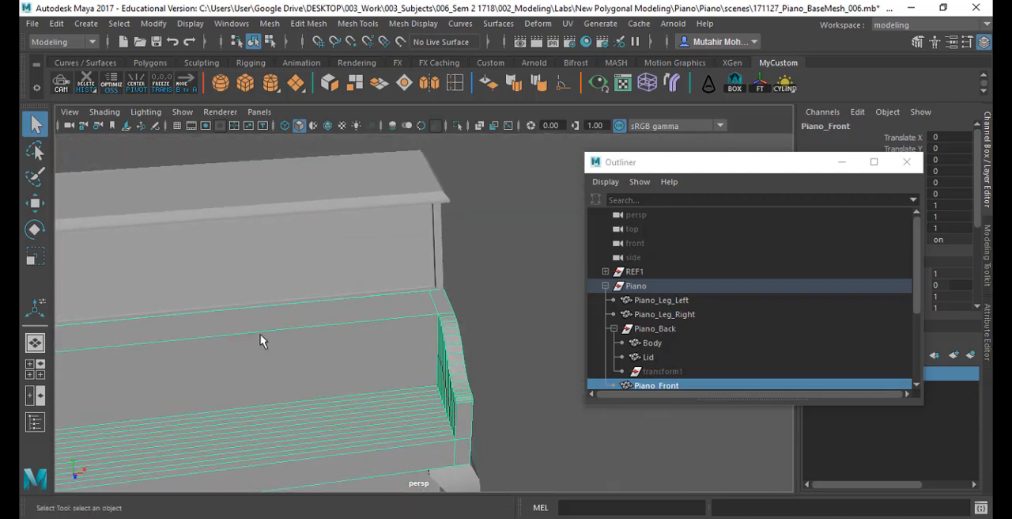
alt+drag(260, 334, 403, 309)
alt+right_drag(403, 309, 488, 396)
alt+drag(409, 387, 440, 276)
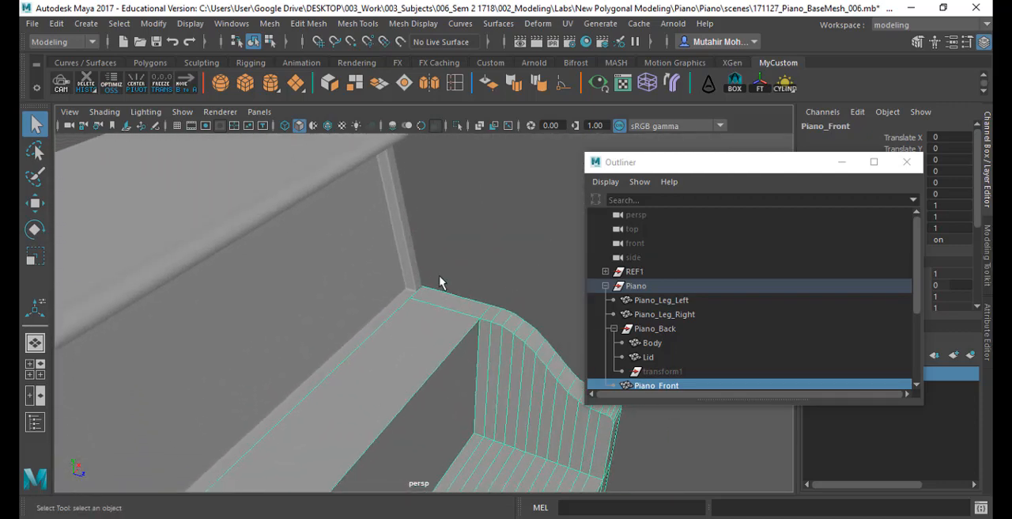
alt+right_drag(440, 277, 432, 349)
alt+drag(432, 348, 433, 250)
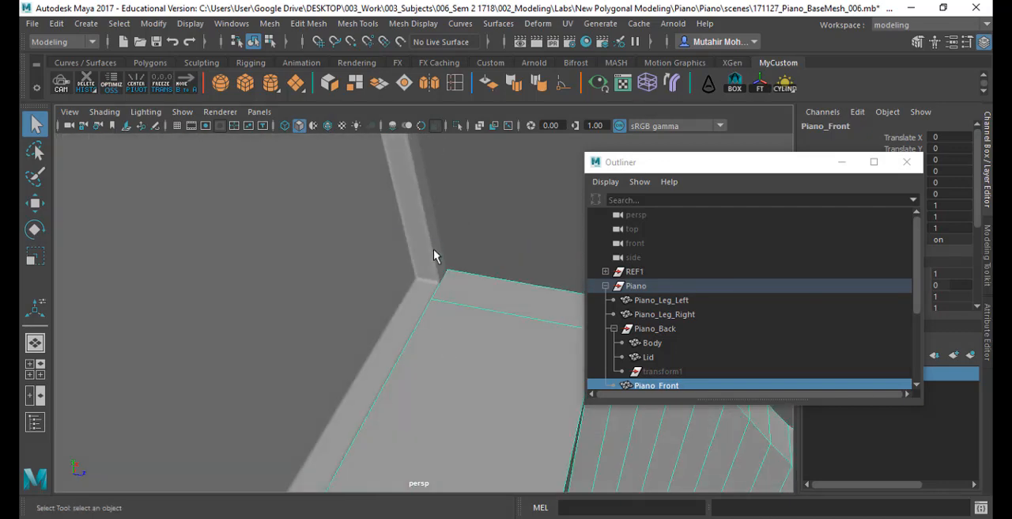
alt+right_drag(438, 319, 452, 245)
click(451, 244)
- Examine the piano's front, side and lid edges from several angles with nothing selected
alt+drag(438, 356, 189, 324)
alt+right_drag(198, 324, 136, 187)
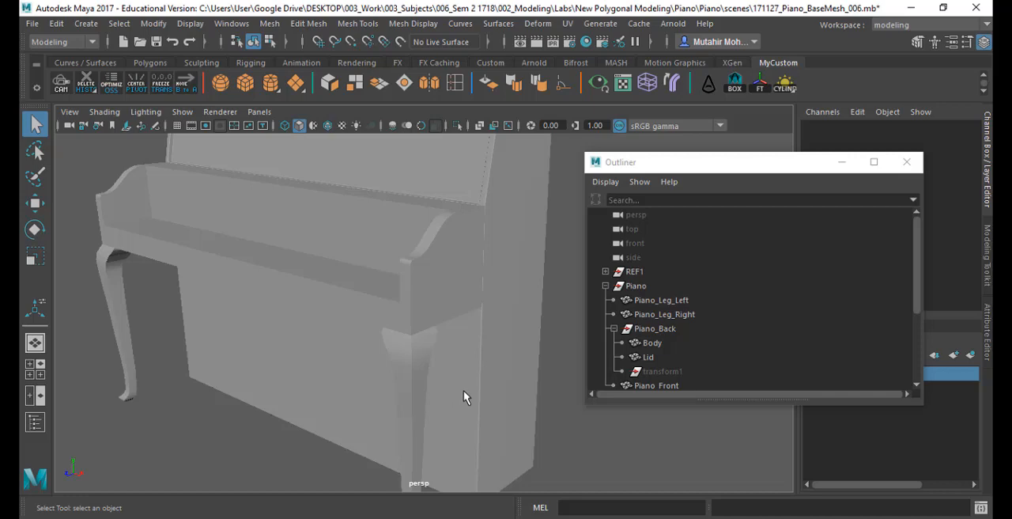
alt+drag(462, 338, 495, 283)
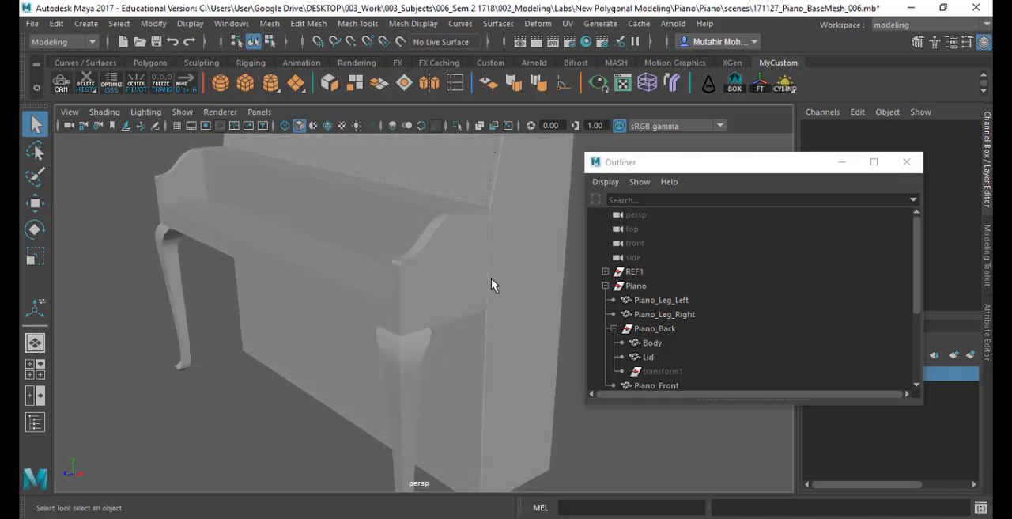
alt+middle_drag(495, 283, 394, 325)
alt+drag(393, 325, 434, 286)
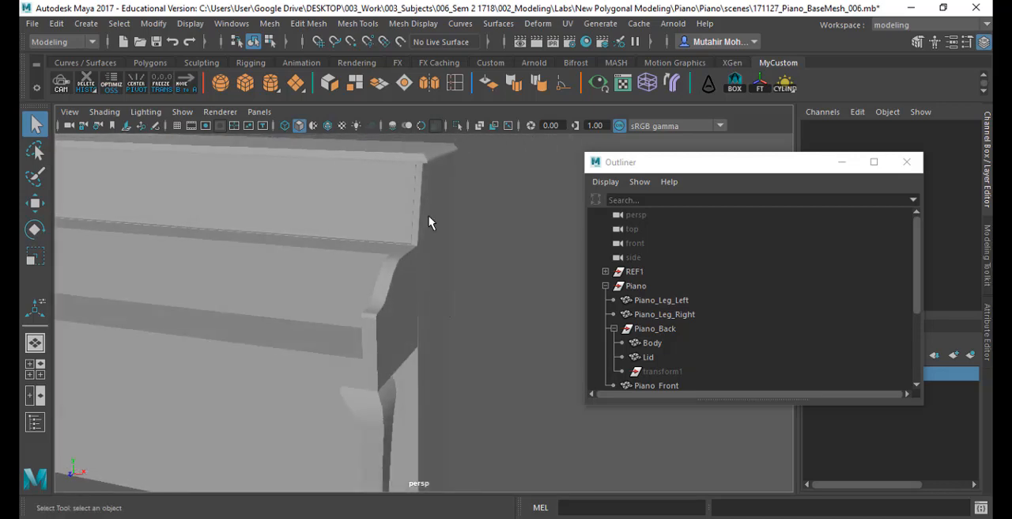